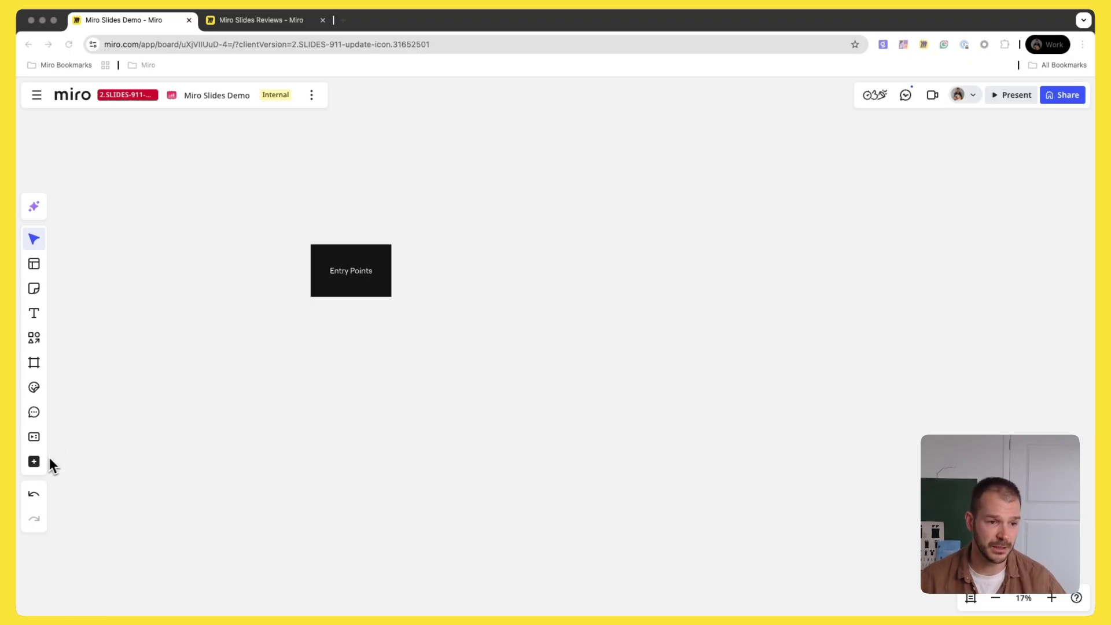
Open the full board tools list, then close it again.
left_click(33, 463)
left_click(33, 464)
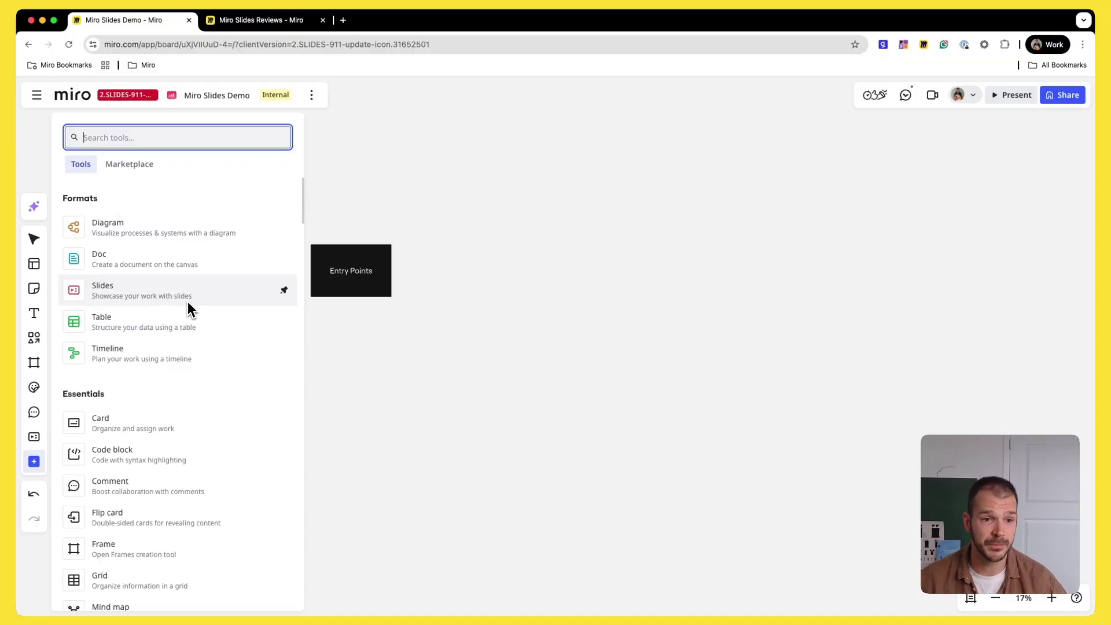
left_click(362, 353)
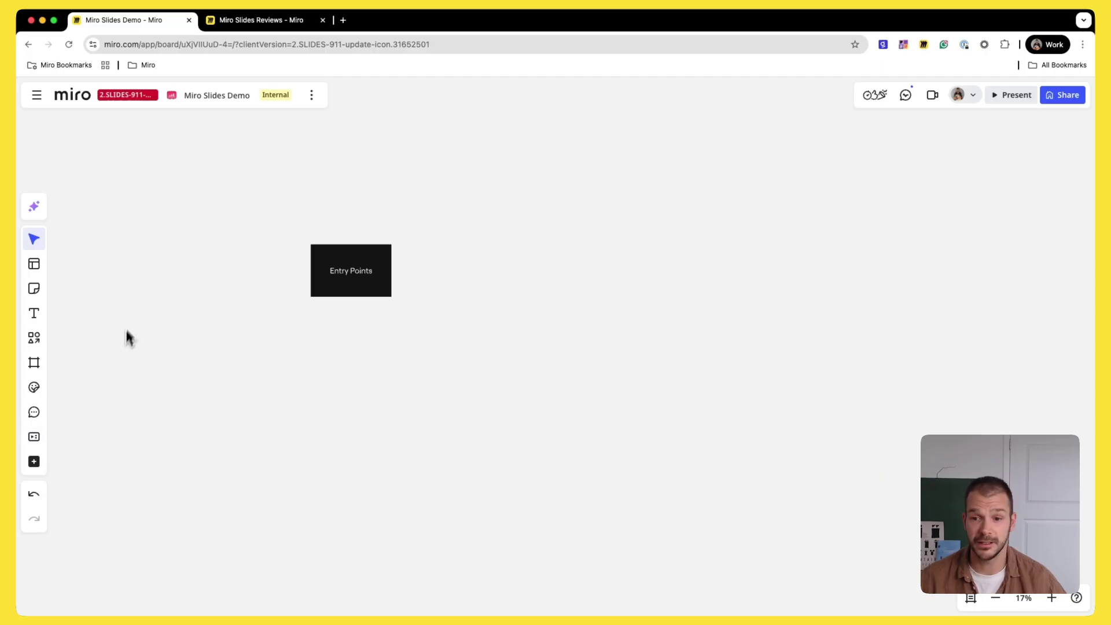
Show the team's board list, then open and dismiss its new-item options.
left_click(36, 97)
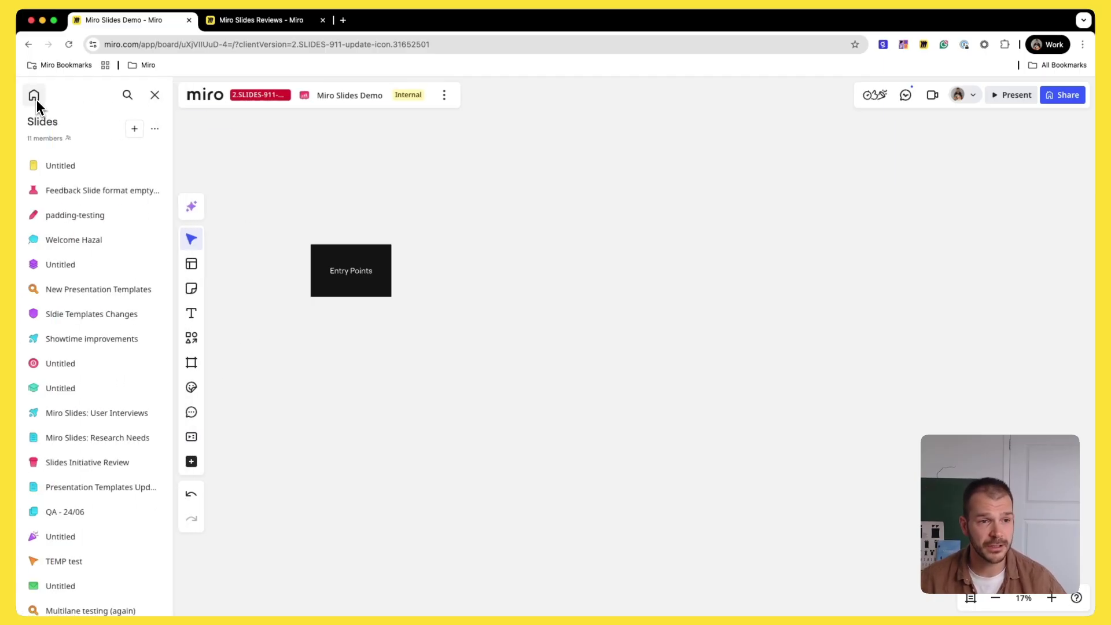
left_click(134, 129)
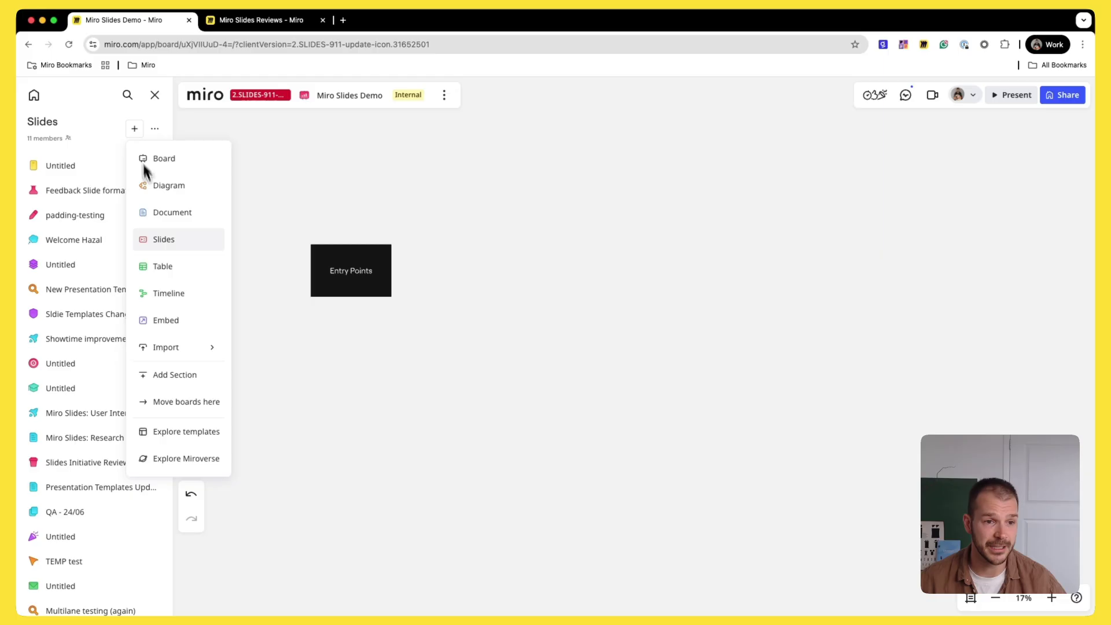
left_click(466, 433)
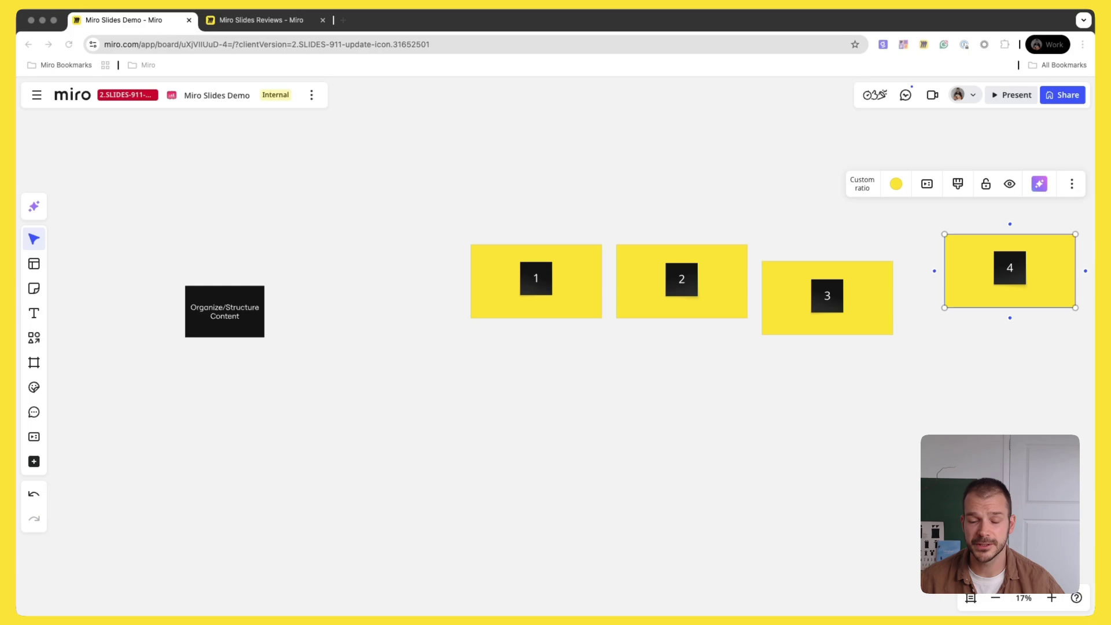
Shift frames 1 and 2 slightly left along the alignment guides.
left_click(712, 425)
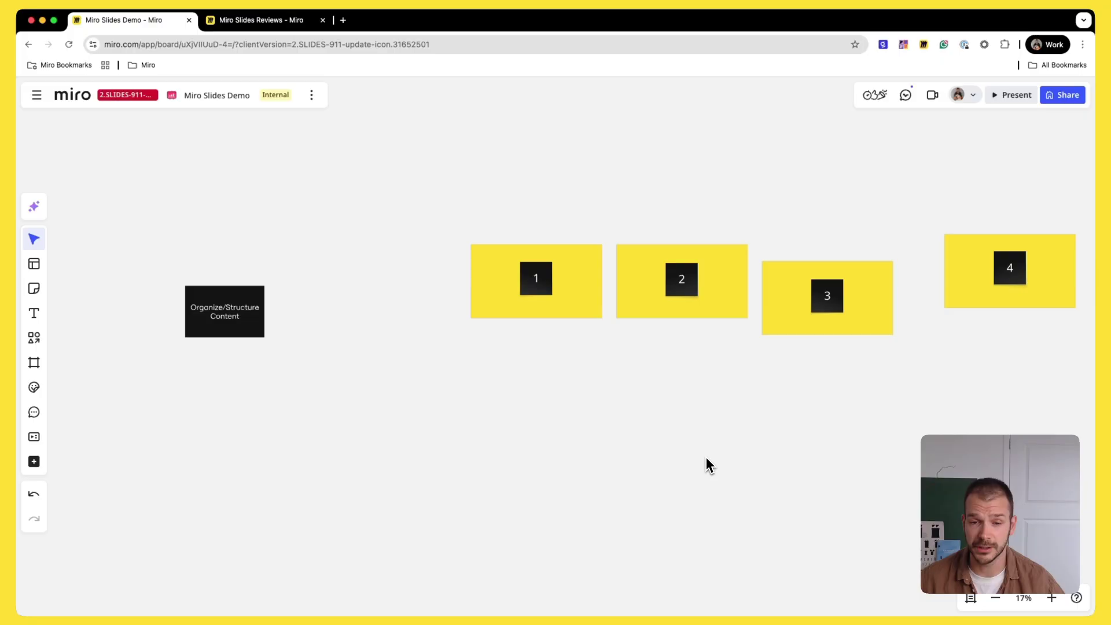
scroll(706, 457, "right", 3)
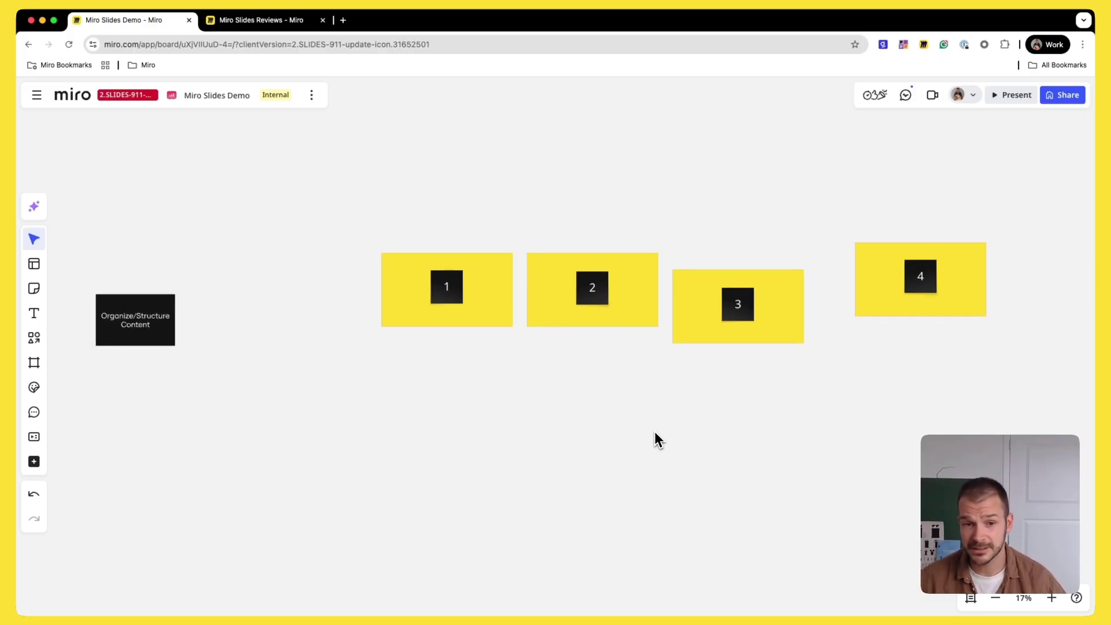
left_click(499, 298)
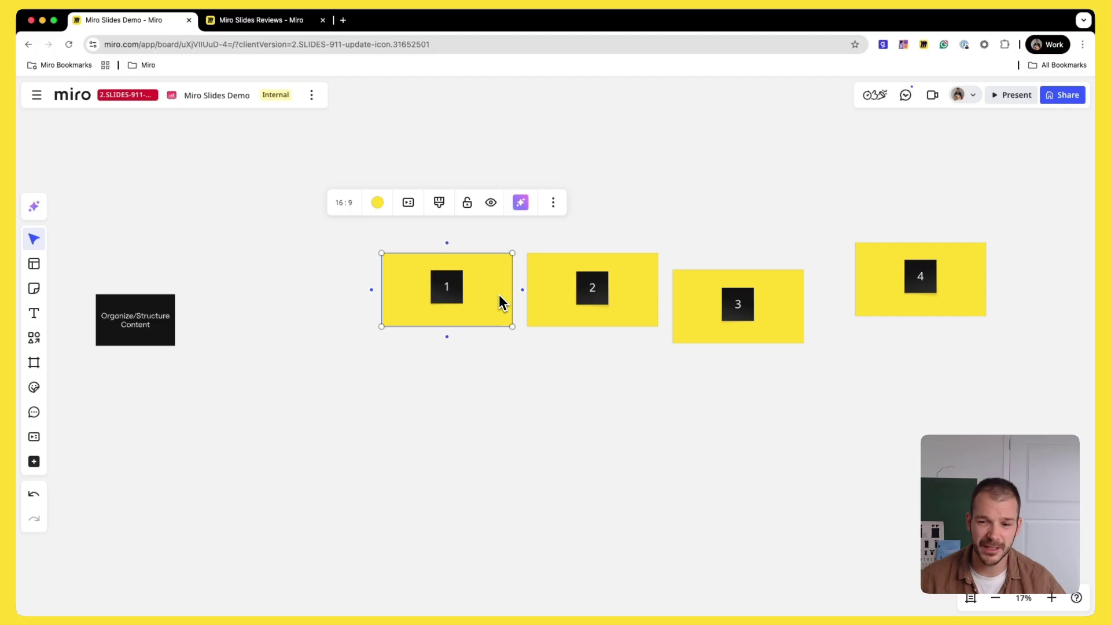
left_click_drag(499, 298, 445, 298)
left_click(612, 406)
left_click(563, 308)
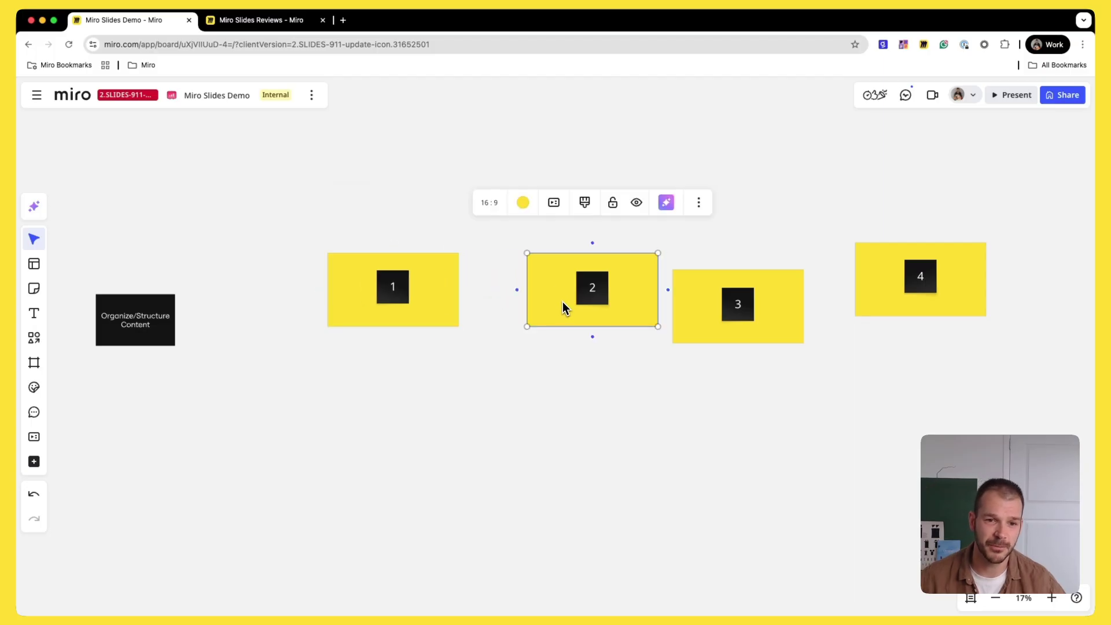
left_click_drag(563, 302, 536, 302)
Level frame 3 with frame 2, reposition frame 2, and undo the misplaced frame 3 move.
left_click(690, 316)
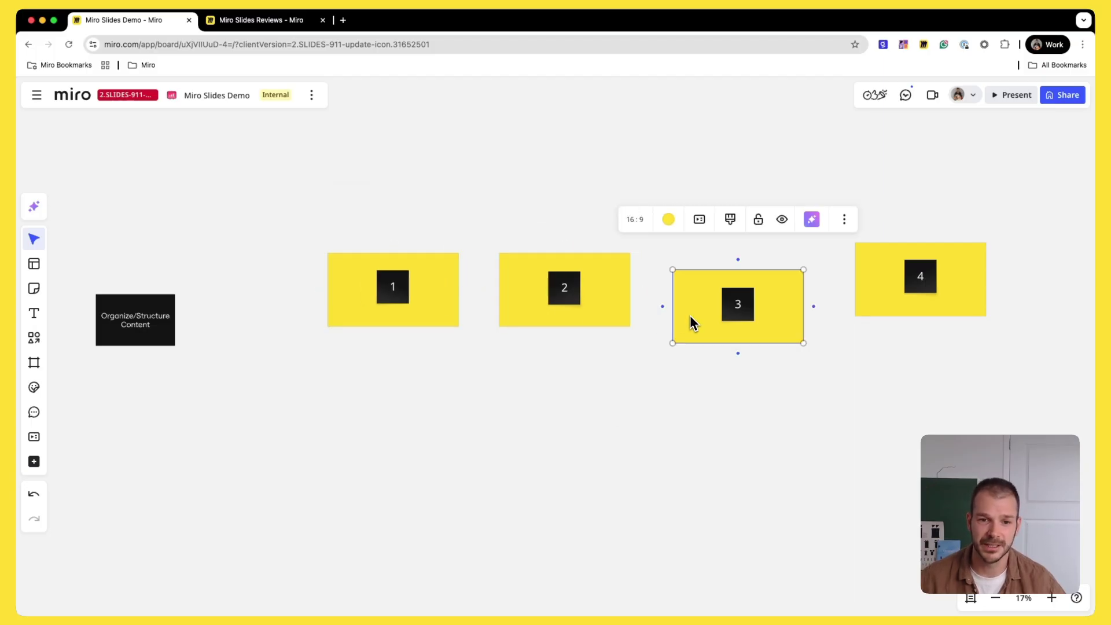
left_click_drag(690, 314, 687, 300)
left_click(751, 377)
left_click_drag(602, 297, 603, 270)
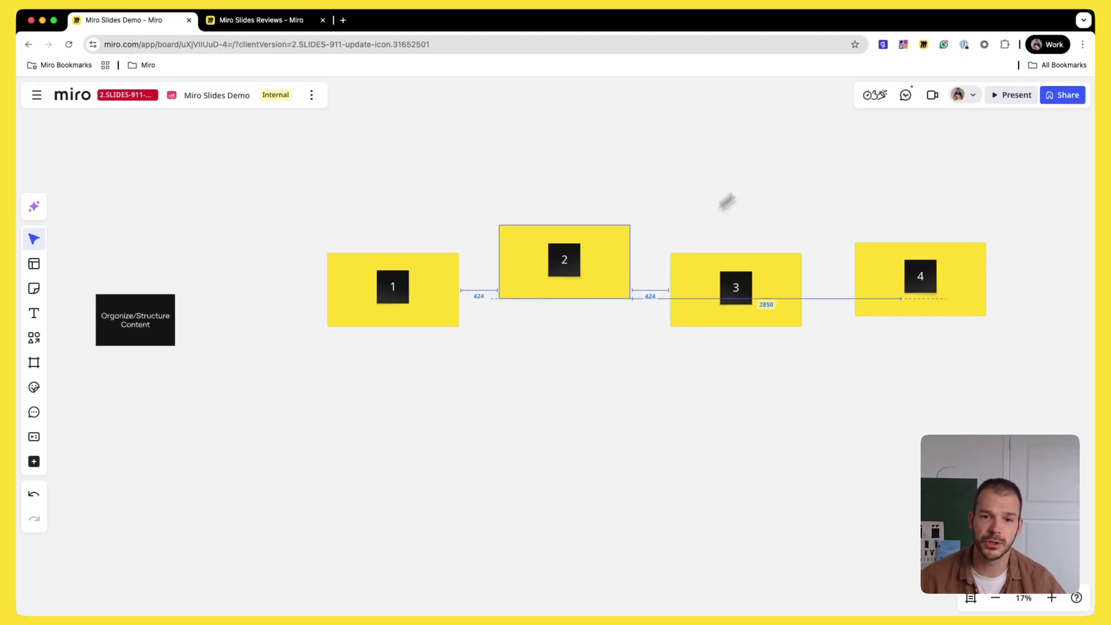
left_click_drag(727, 201, 739, 189)
left_click(699, 296)
left_click_drag(699, 296, 540, 296)
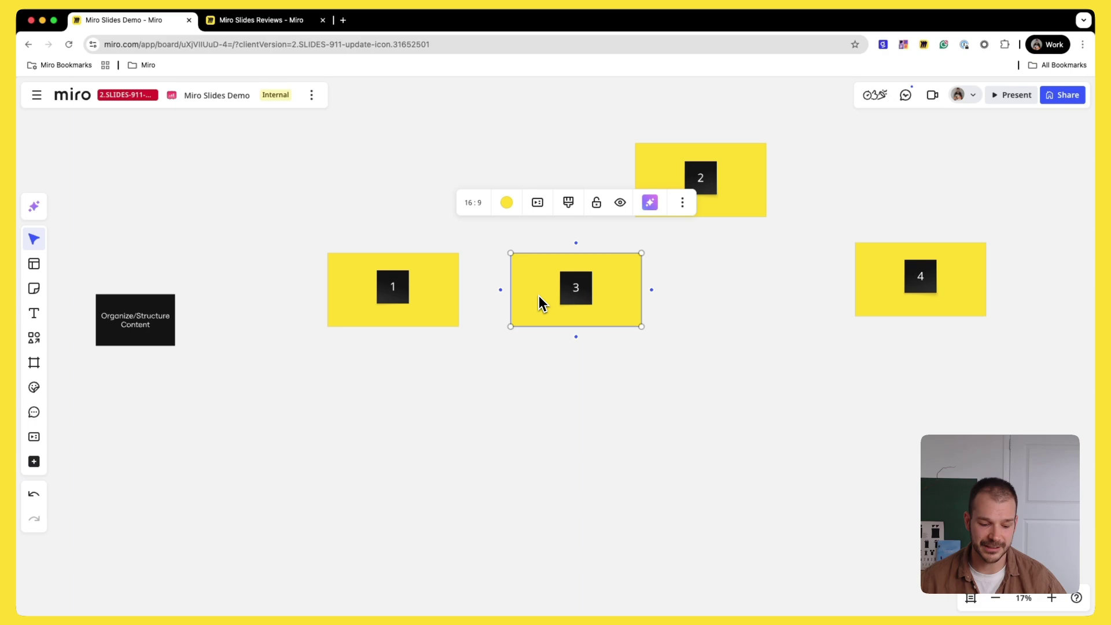
key("super+z")
key("super+z")
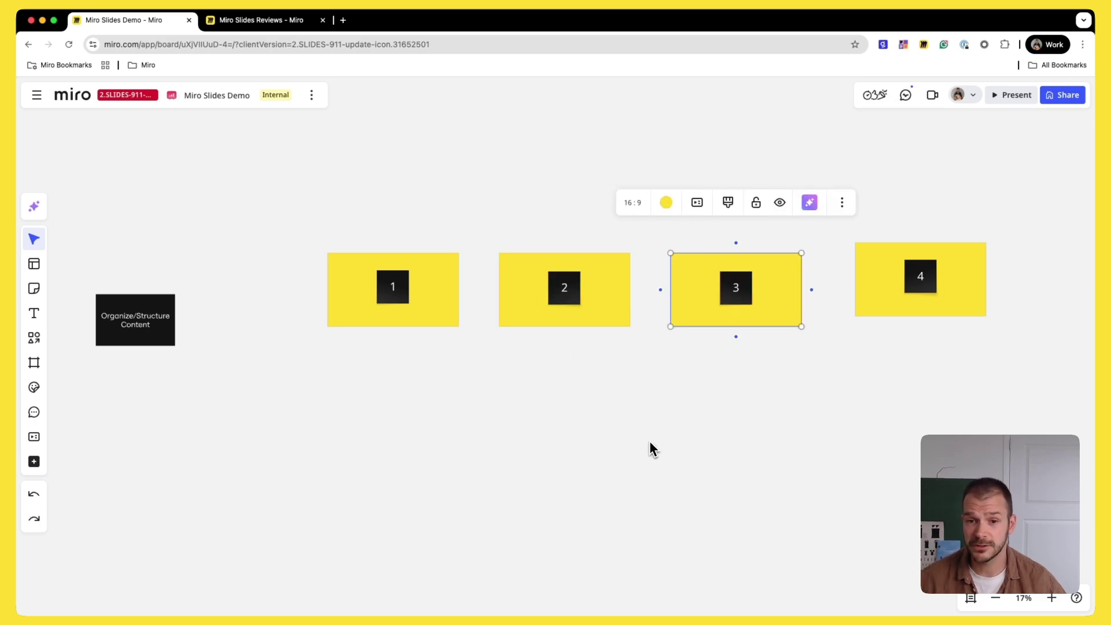
left_click(649, 447)
Create slides from frames 1–3, move slide 3 between slides 1 and 2, and add frame 4.
left_click_drag(286, 201, 830, 450)
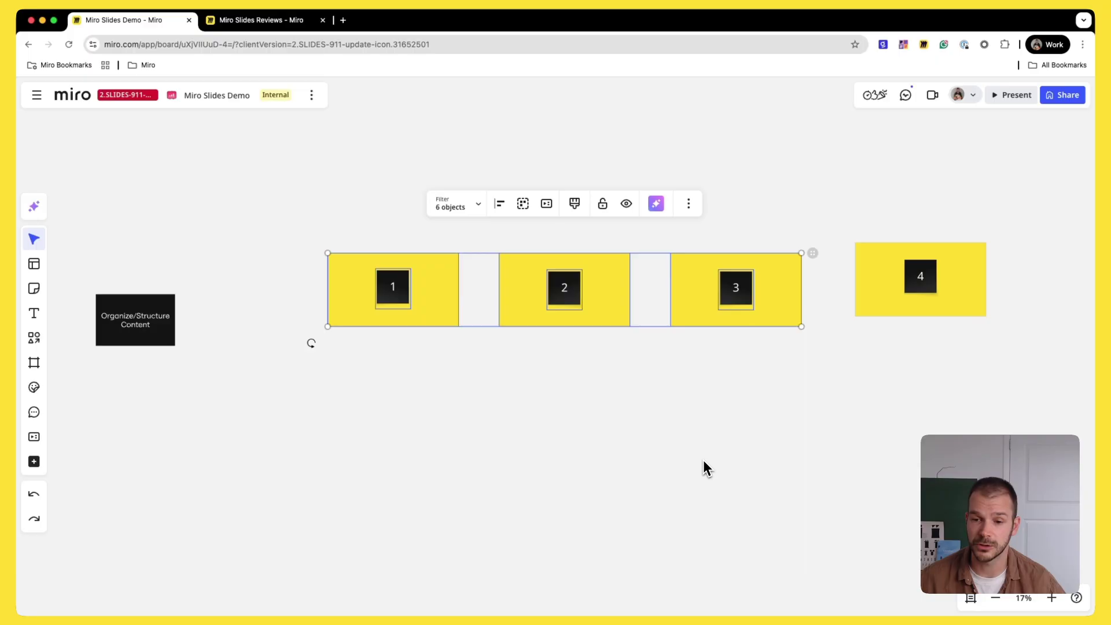
left_click(546, 203)
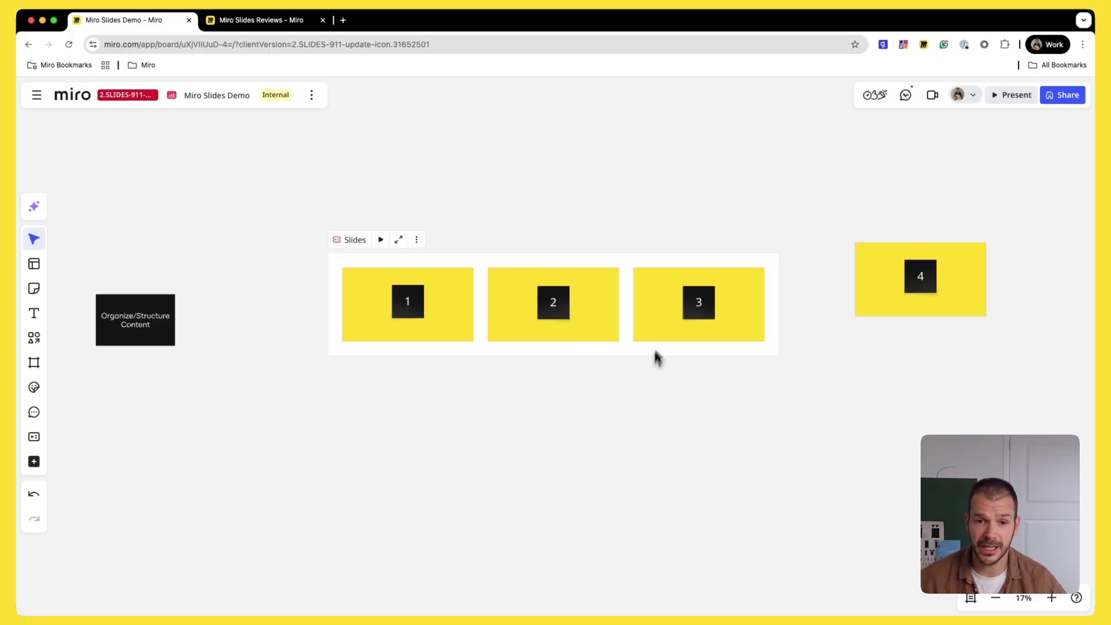
left_click(665, 319)
left_click_drag(666, 319, 636, 327)
left_click(881, 280)
left_click_drag(881, 280, 374, 355)
left_click(556, 530)
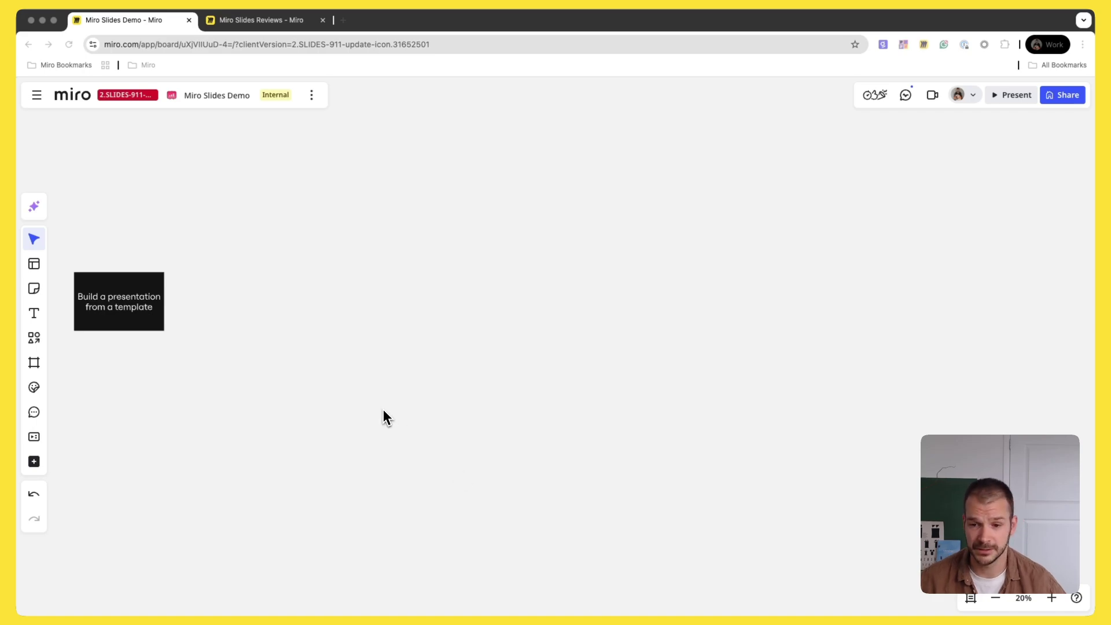
Insert the Marketing Proposal template from Presentations & slides and drag the deck left.
left_click(35, 268)
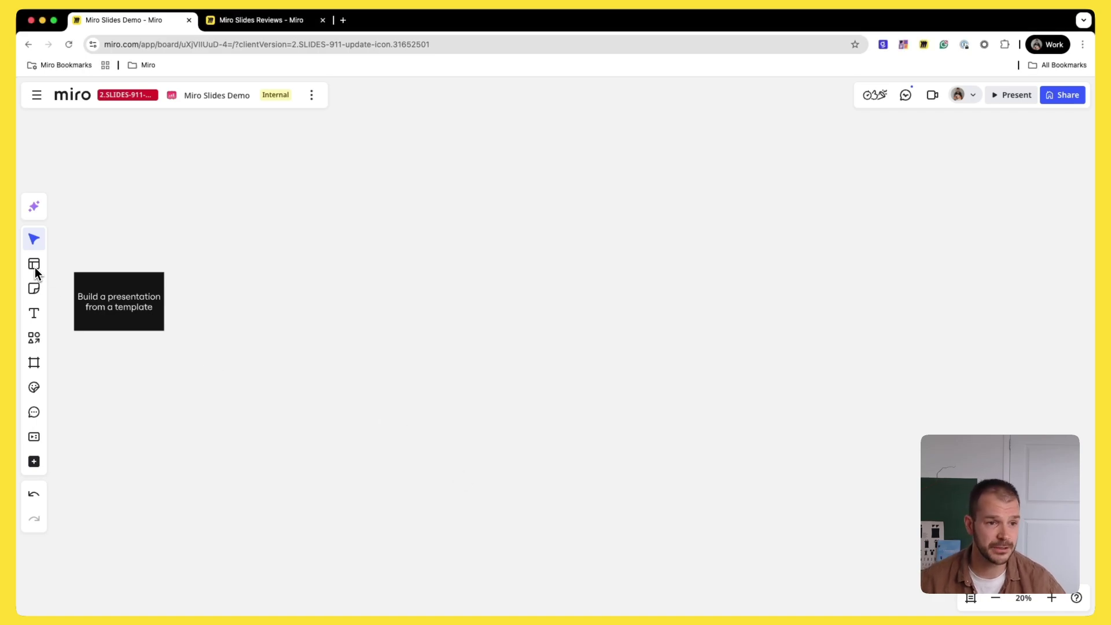
left_click(35, 266)
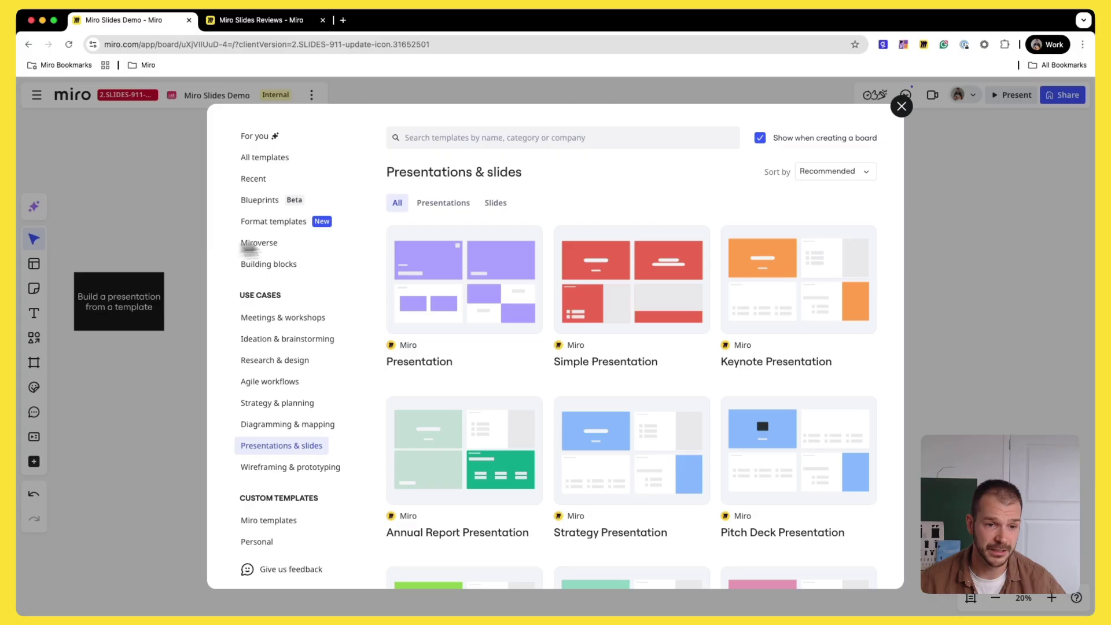
mouse_move(400, 488)
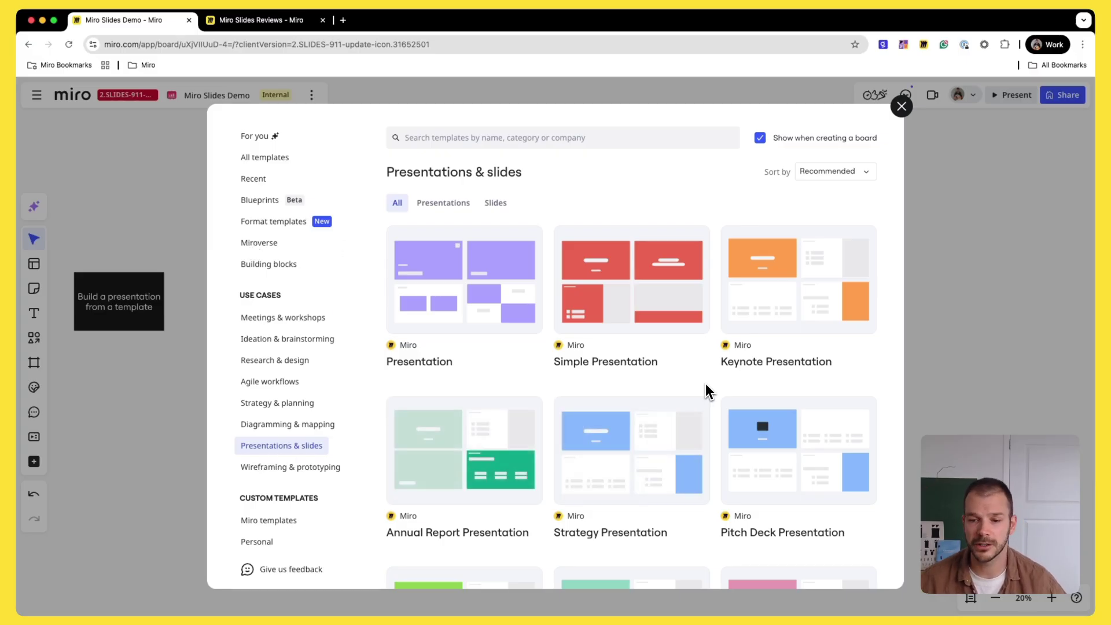
scroll(708, 389, "down", 5)
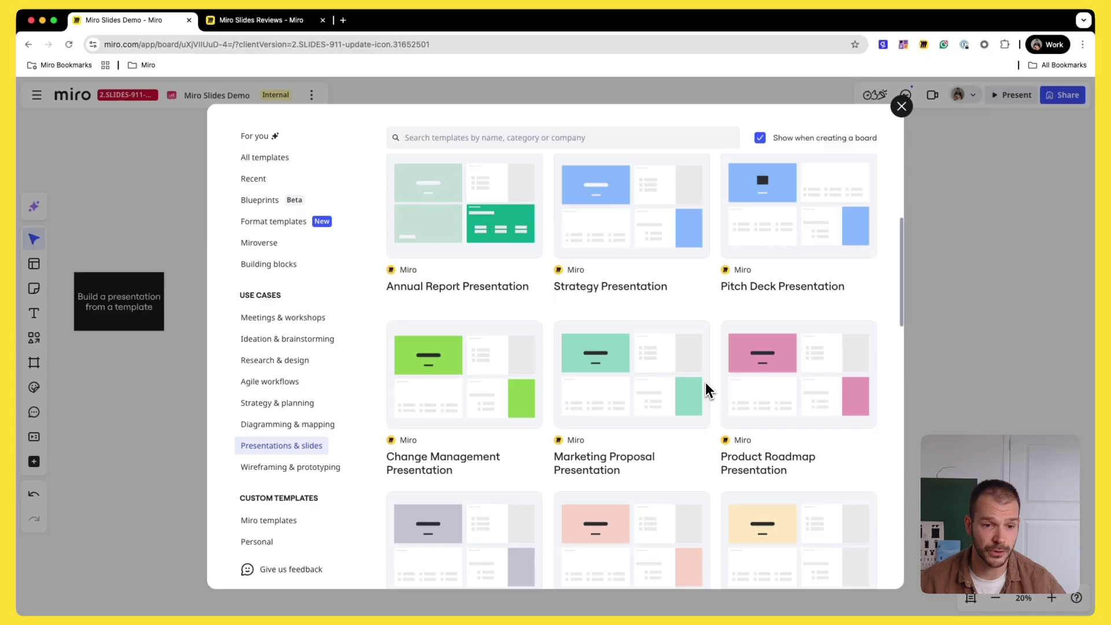
mouse_move(631, 290)
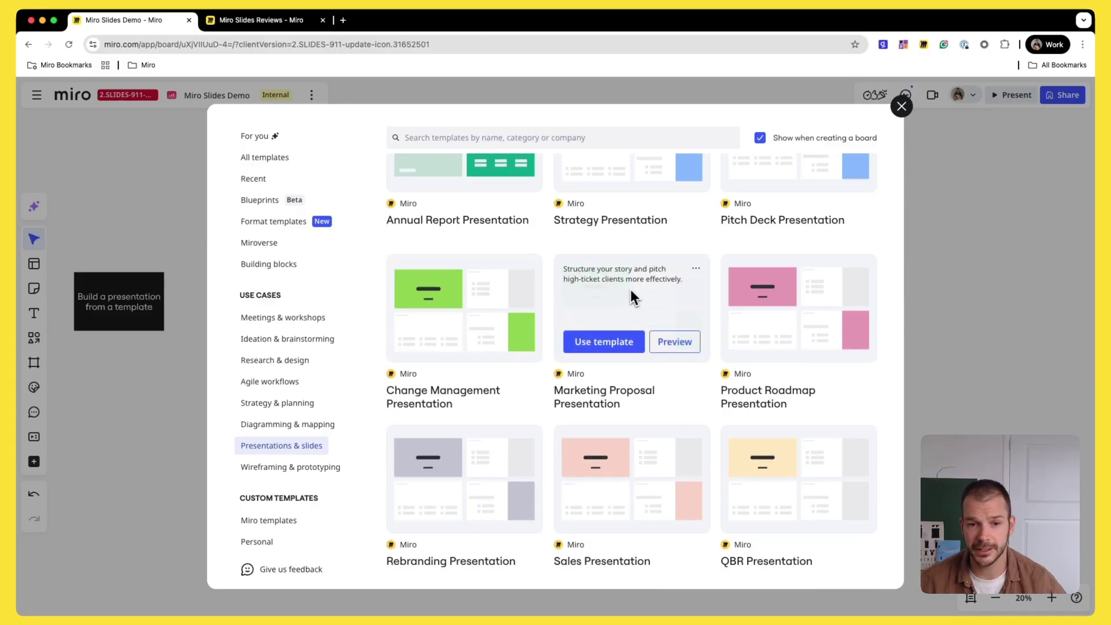
left_click(615, 336)
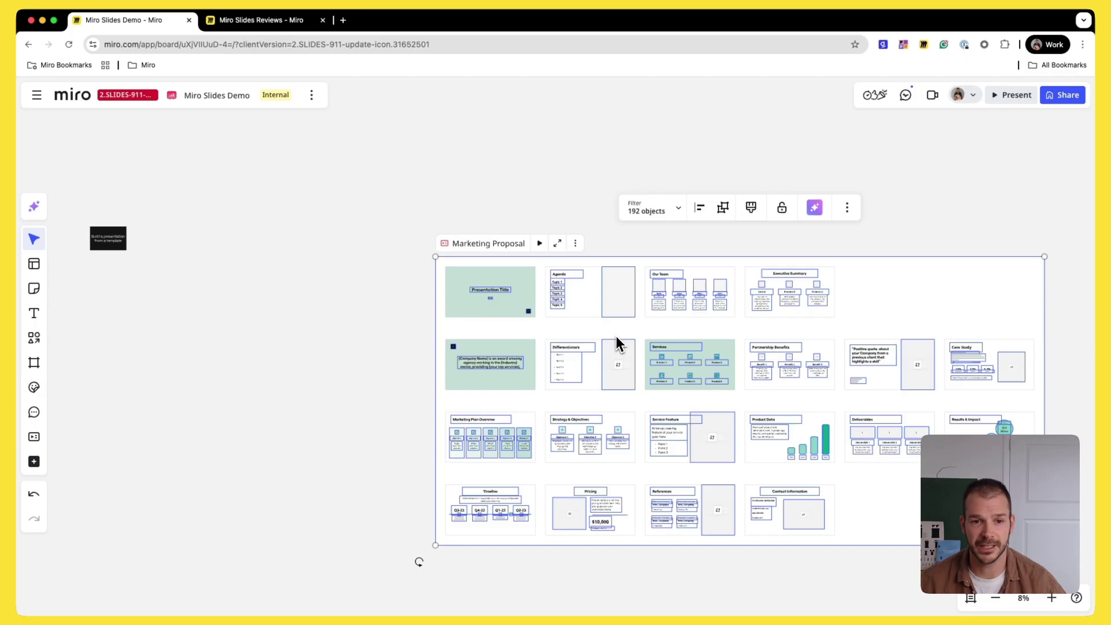
left_click_drag(499, 248, 258, 222)
scroll(378, 209, "left", 3)
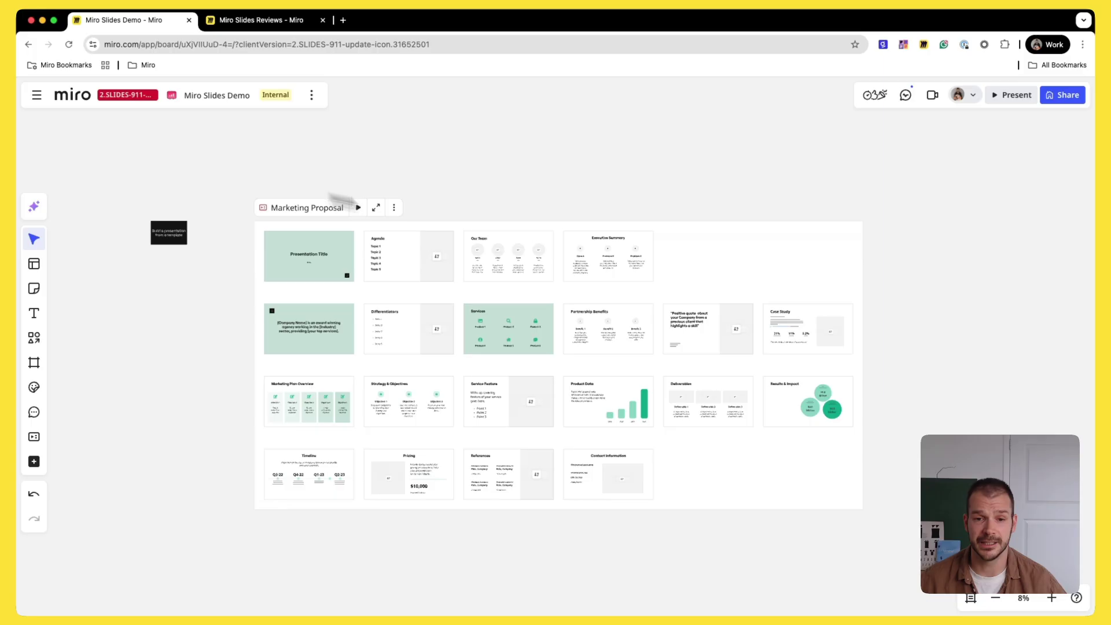
mouse_move(316, 302)
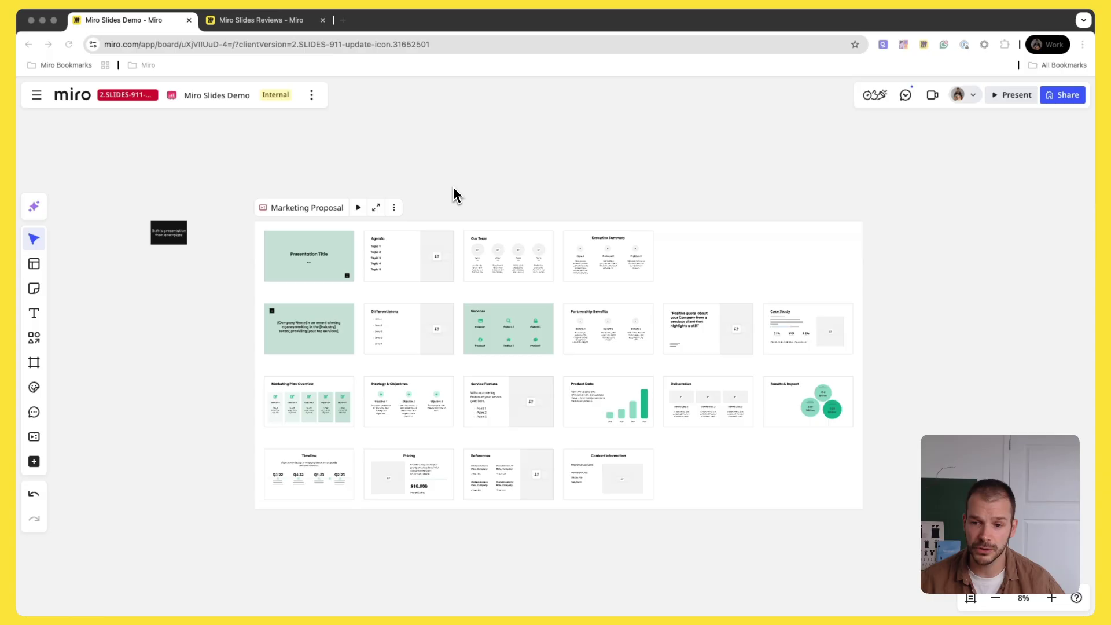
Apply the brand style to every Marketing Proposal slide and shuffle its colours twice.
left_click(395, 210)
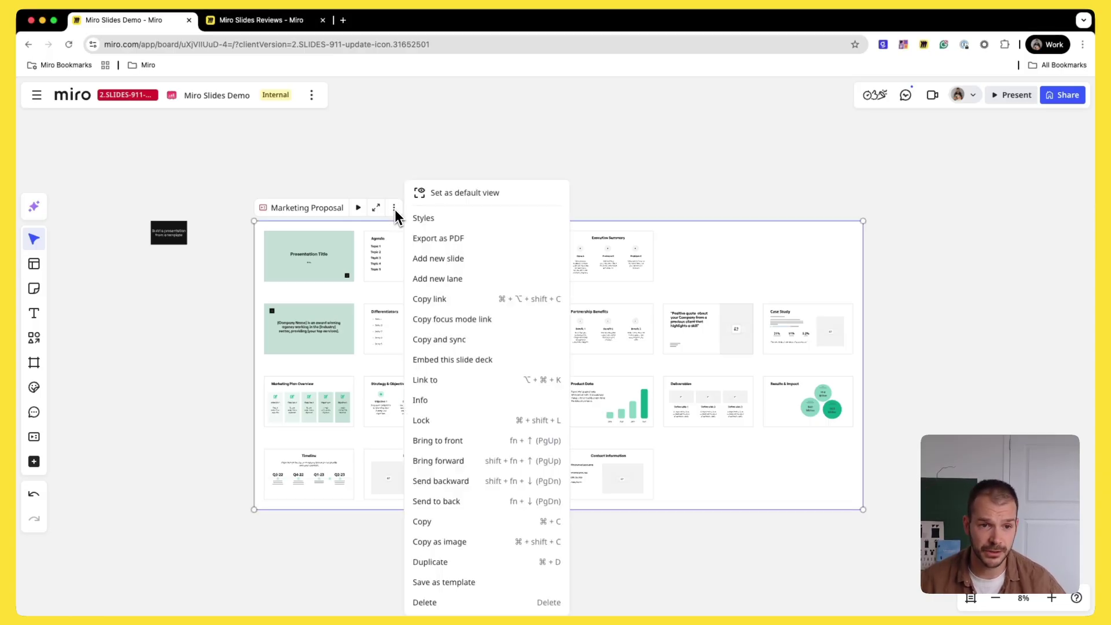
left_click(433, 220)
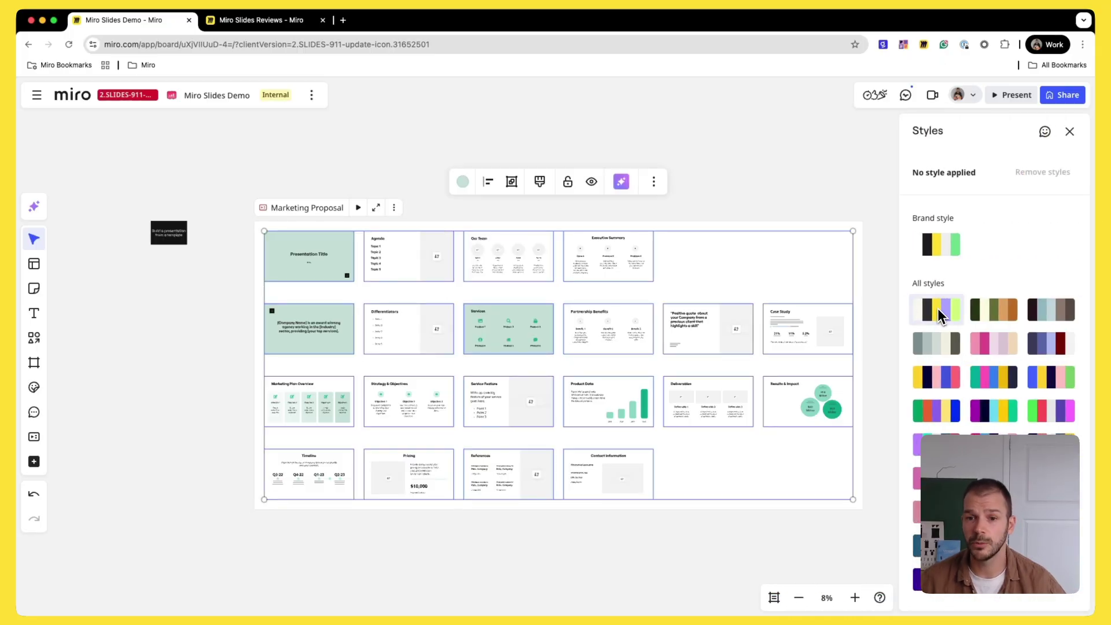
left_click(943, 249)
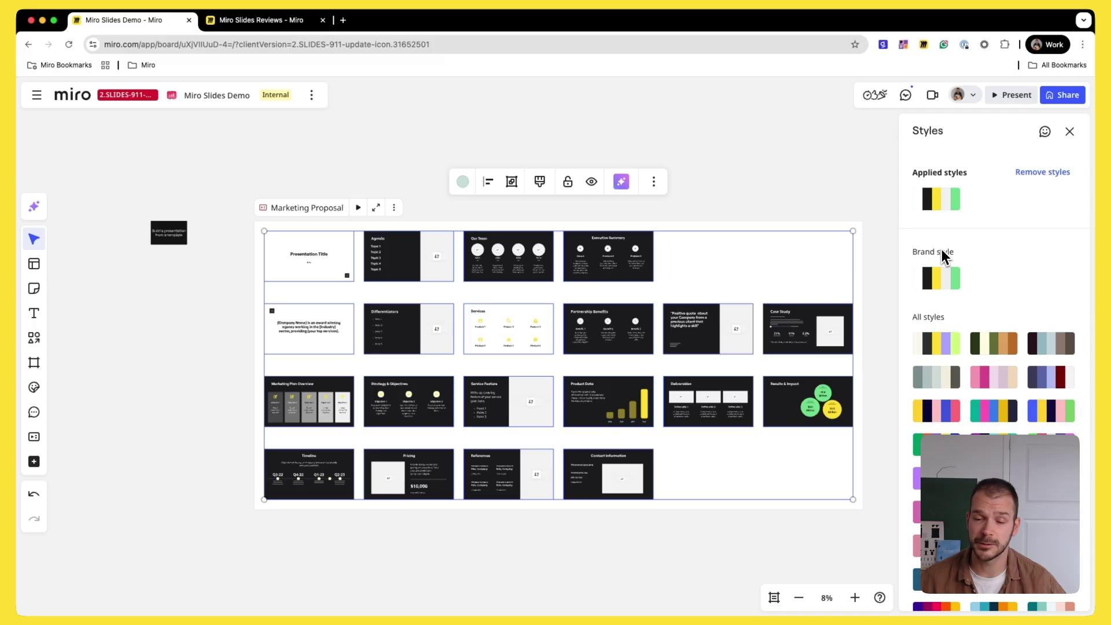
left_click(938, 277)
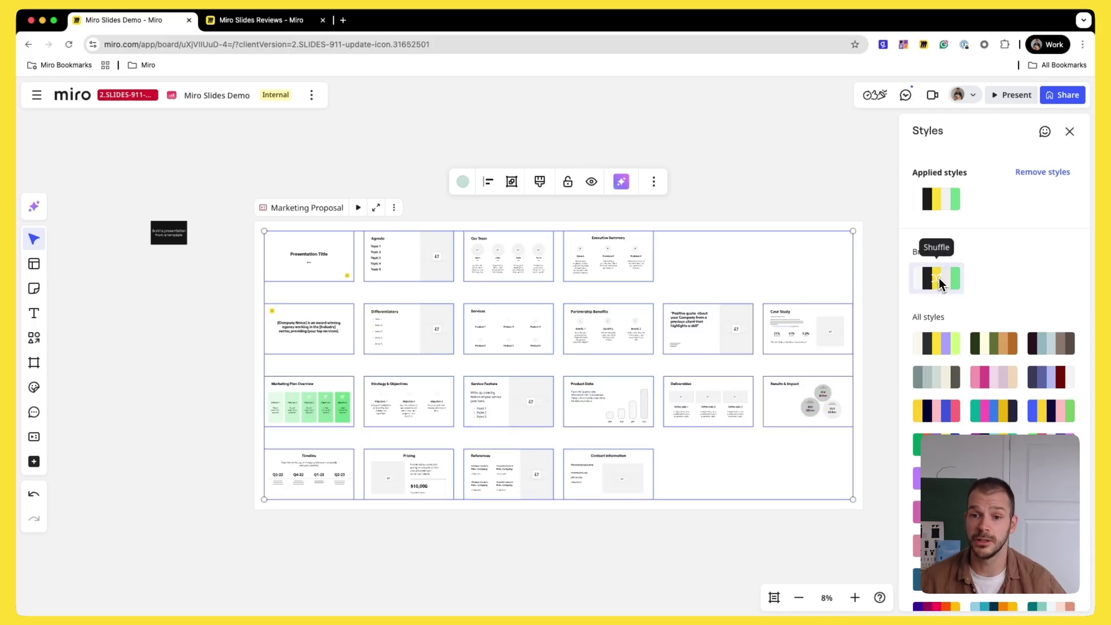
left_click(939, 278)
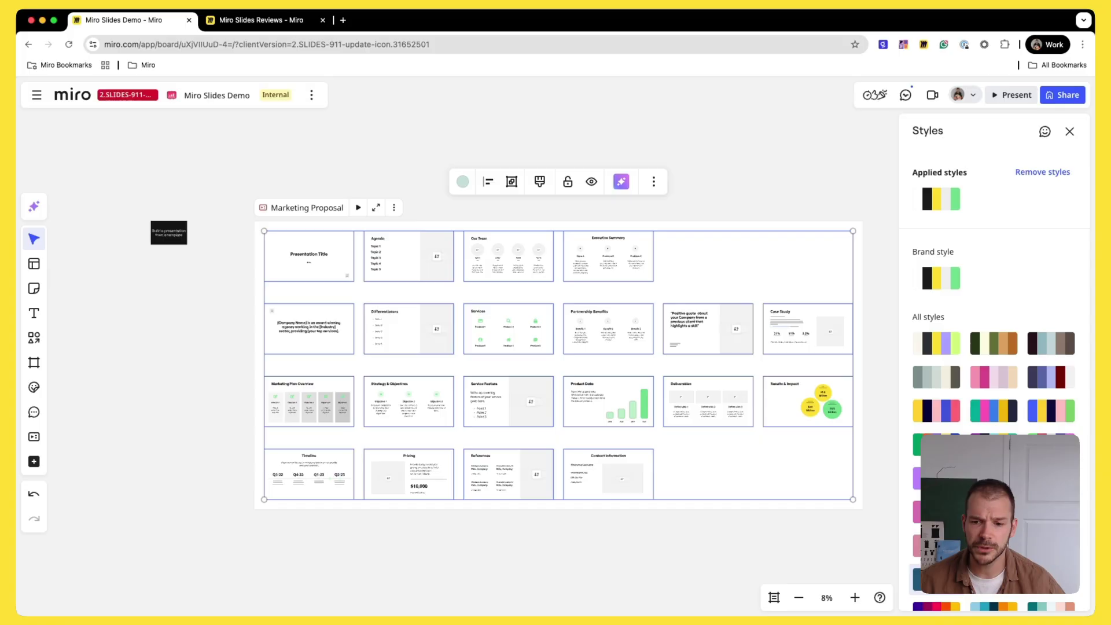
Switch all slides to a teal style, shuffle it lighter, and close the Styles panel.
left_click(933, 586)
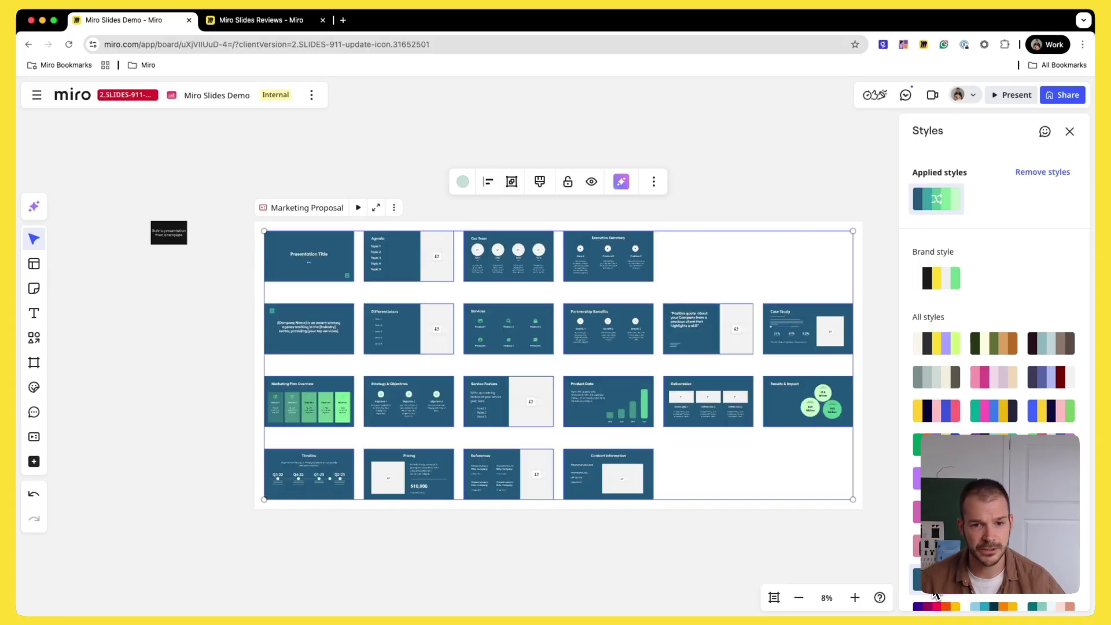
left_click(936, 590)
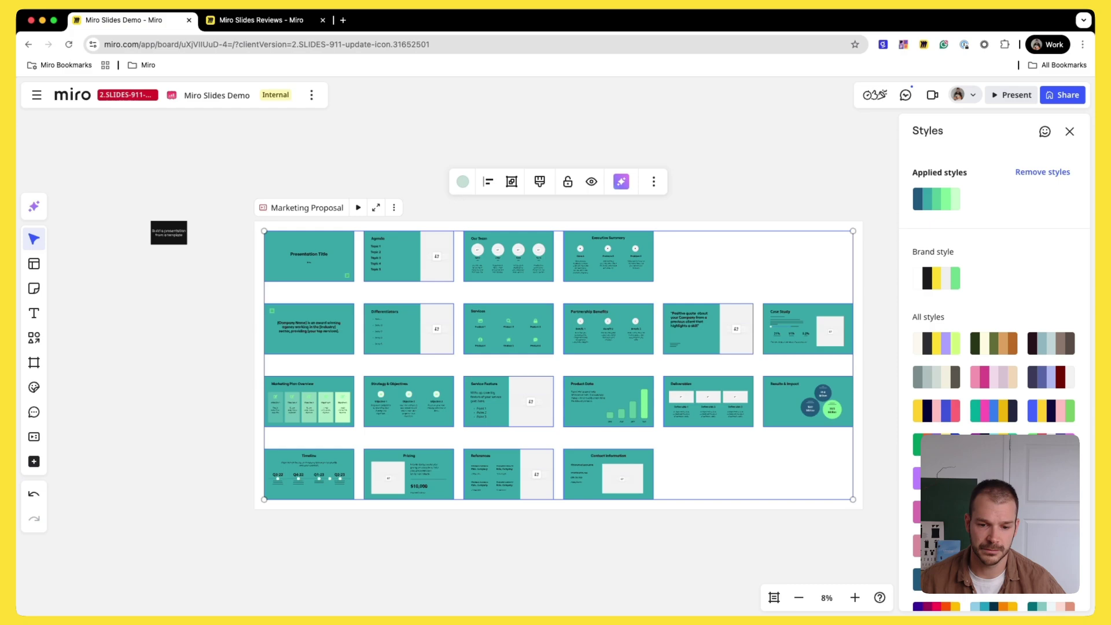
left_click(1070, 131)
left_click(717, 163)
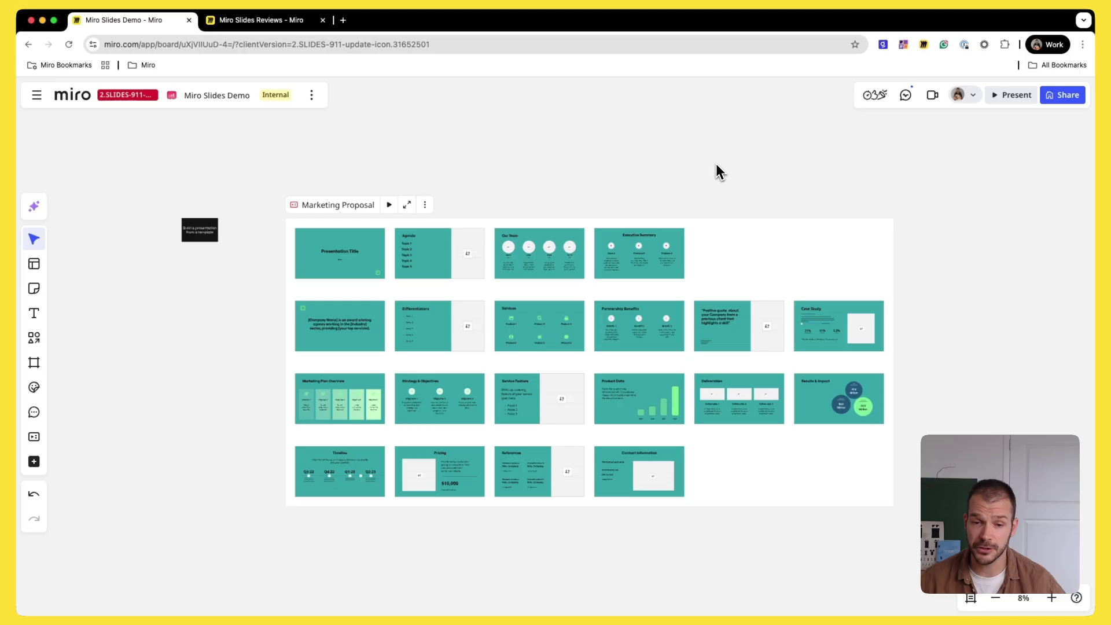
Review the Marketing Proposal deck in focus mode, click into presenter notes, then return to canvas.
left_click(408, 204)
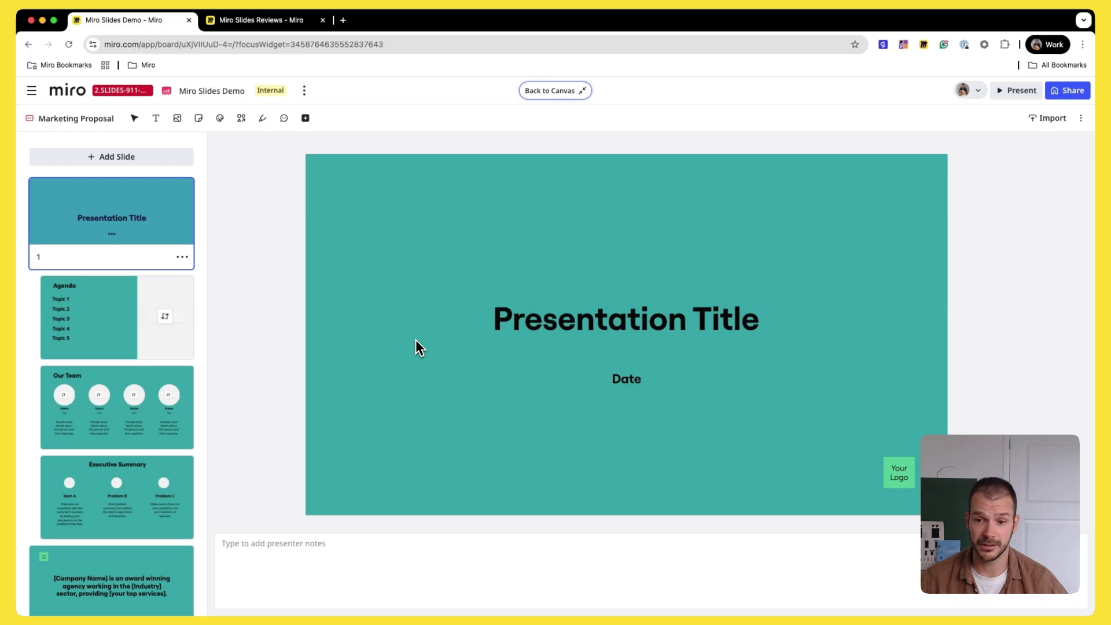
left_click(322, 551)
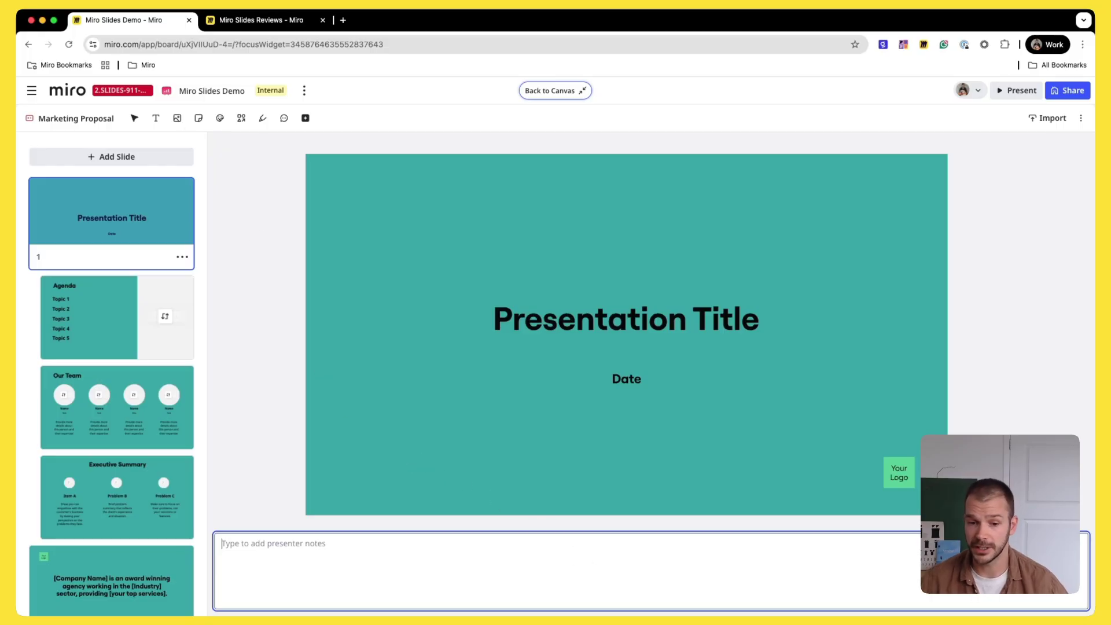
key("super+Tab")
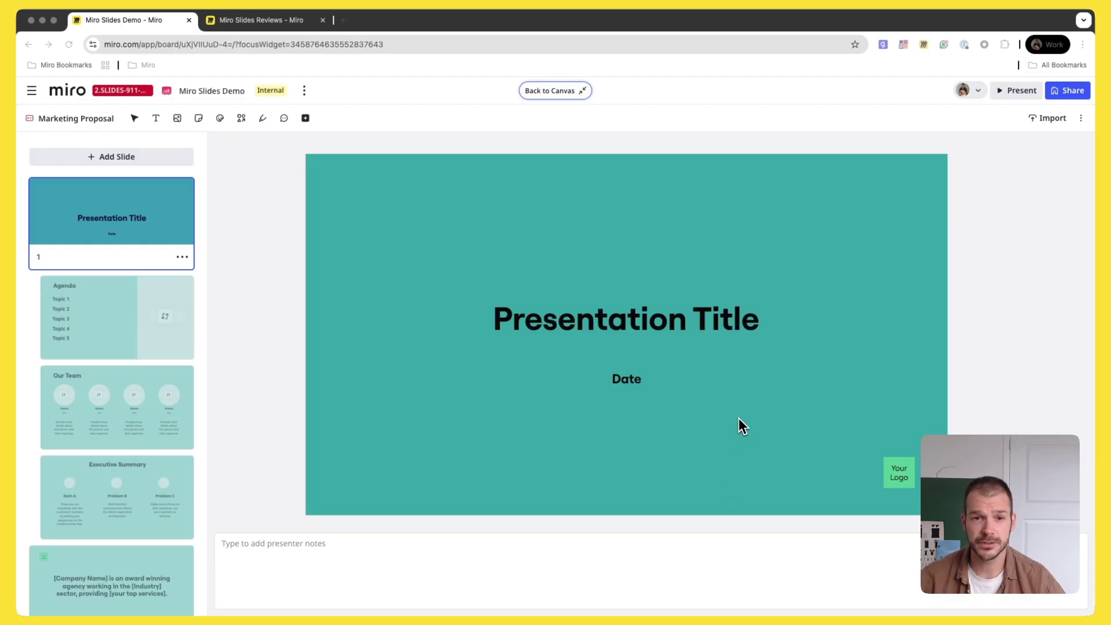
left_click(564, 90)
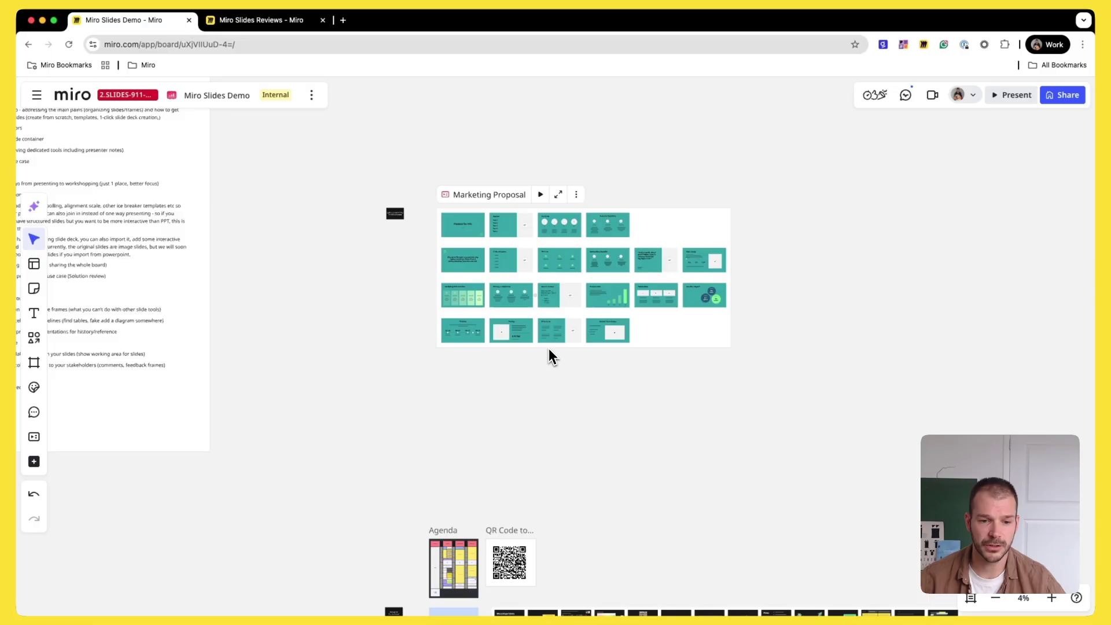
Scroll and zoom from 4% to 17% until the Workshops Vision Slides deck fills the view.
scroll(548, 349, "right", 5)
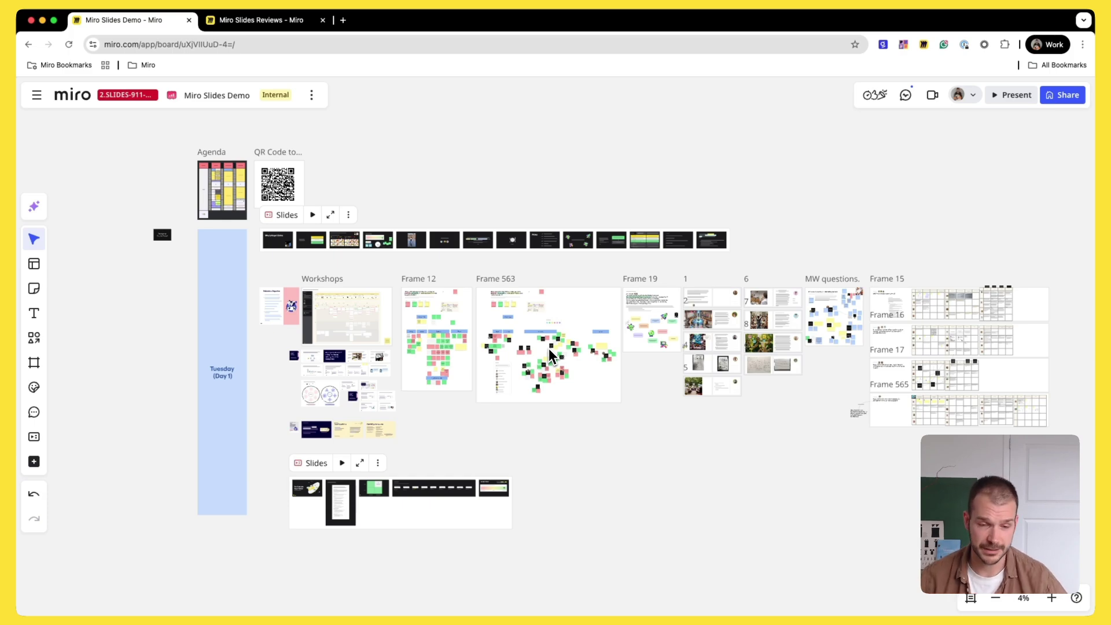
scroll(400, 184, "up", 5)
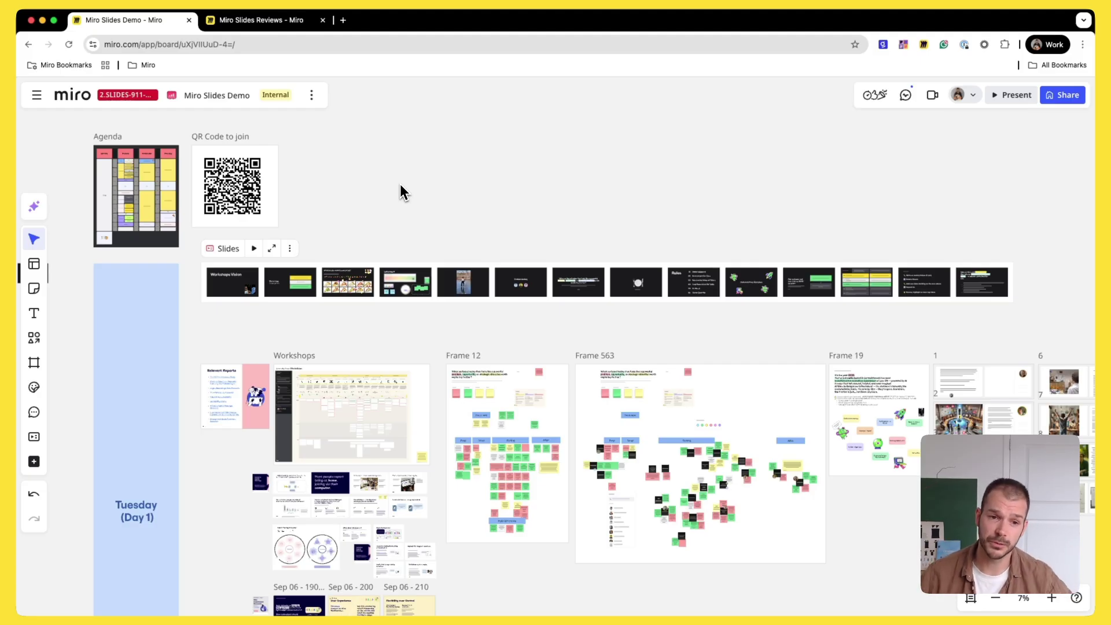
scroll(401, 186, "up", 4)
scroll(400, 184, "left", 5)
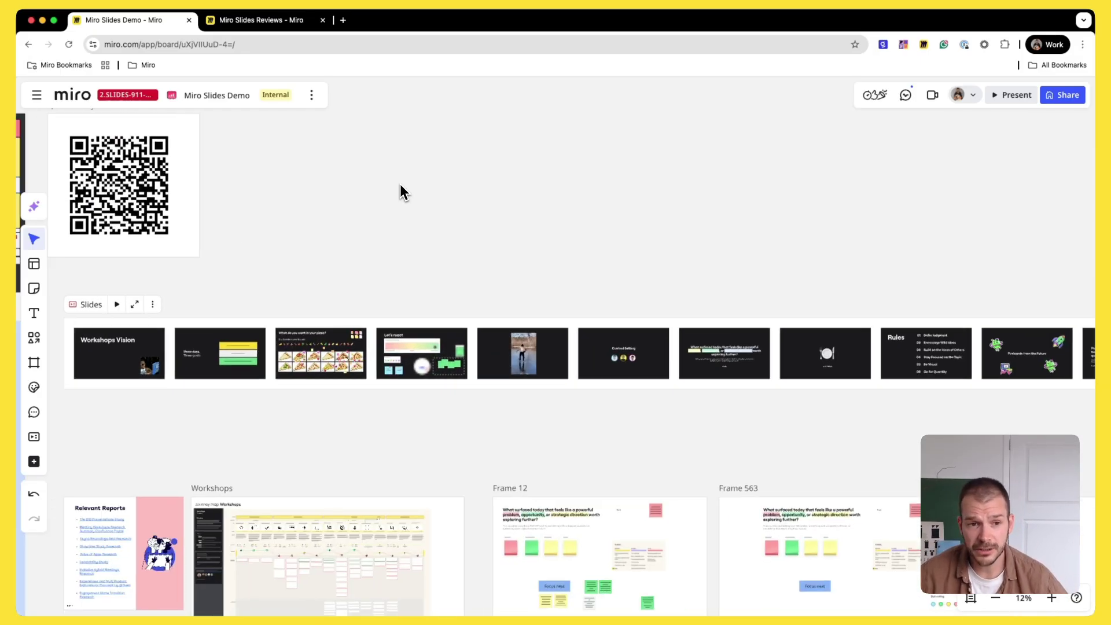
scroll(324, 258, "left", 2)
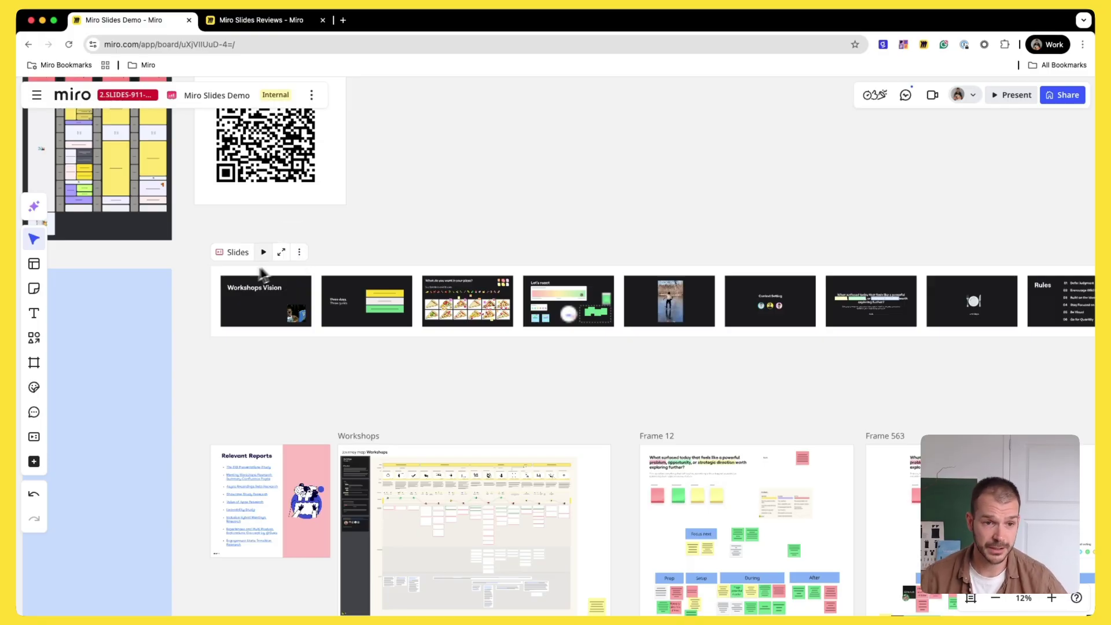
scroll(275, 295, "up", 3)
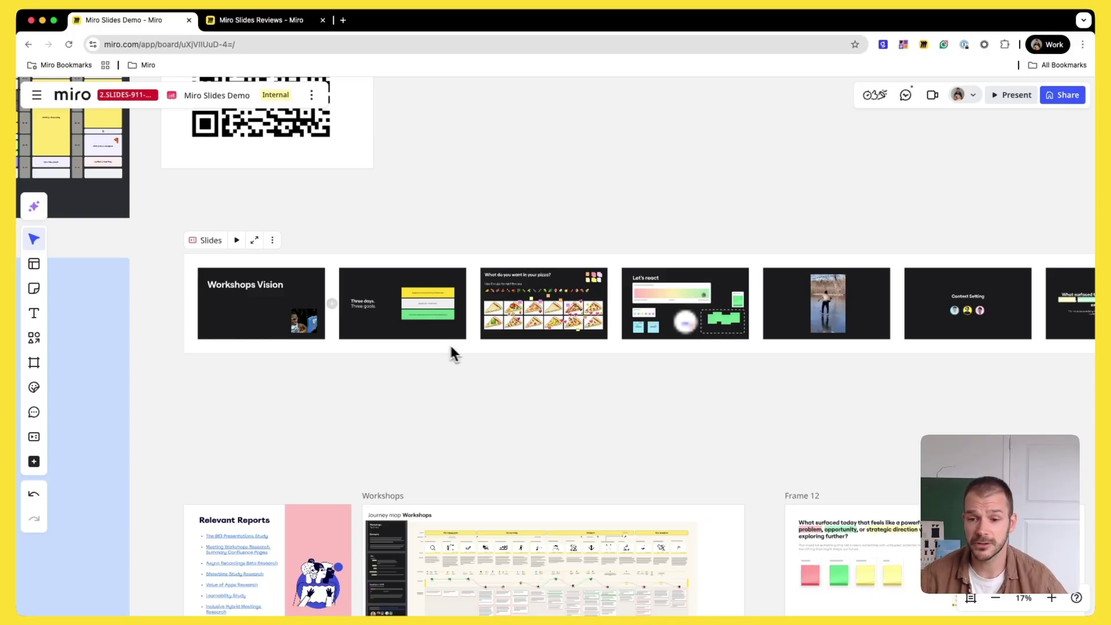
Copy a link to the workshop Slides deck, then present it from the Workshops Vision slide.
left_click(272, 240)
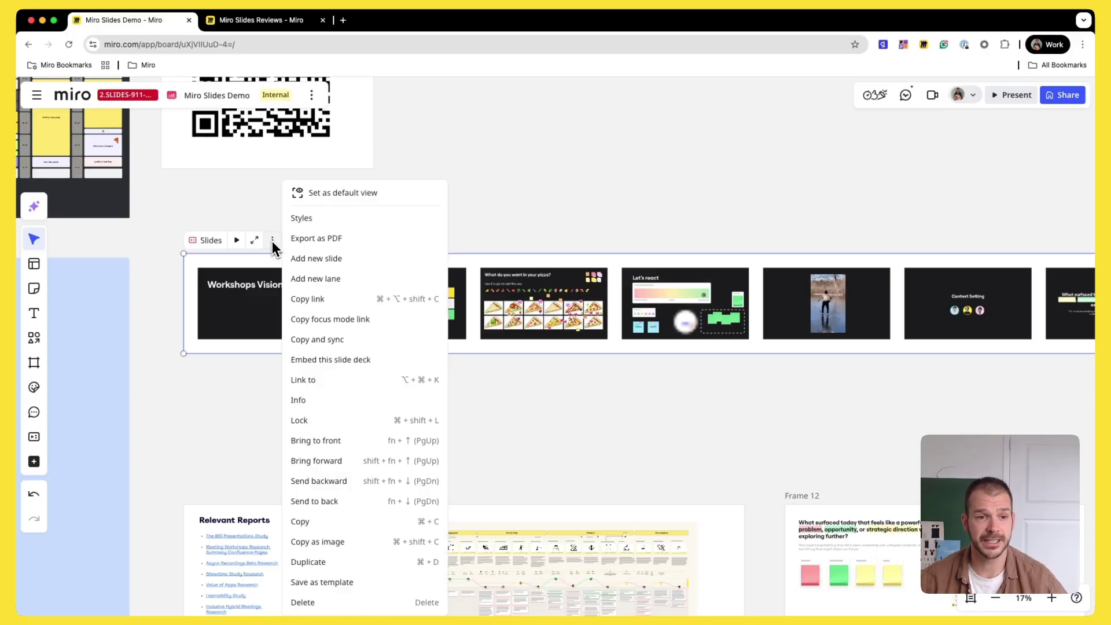
left_click(316, 300)
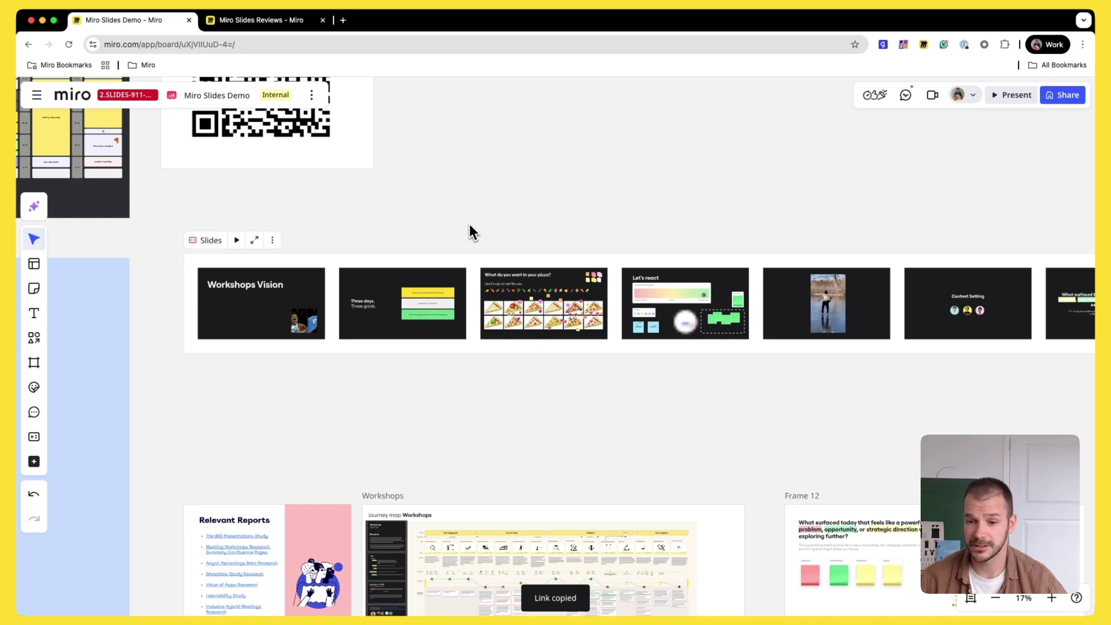
scroll(379, 260, "up", 2)
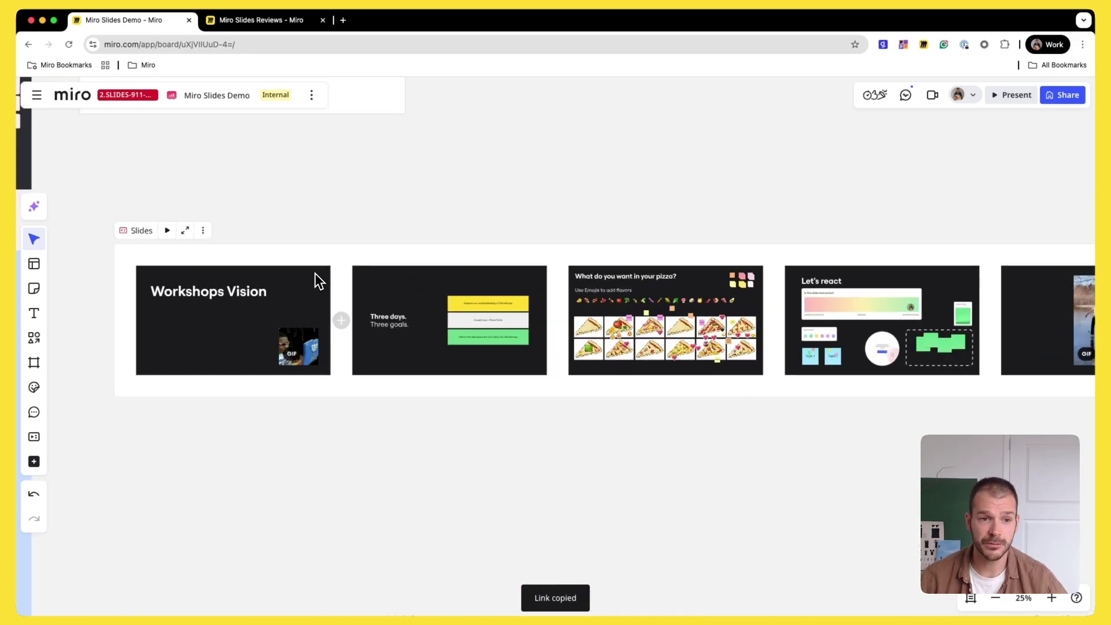
scroll(315, 280, "left", 4)
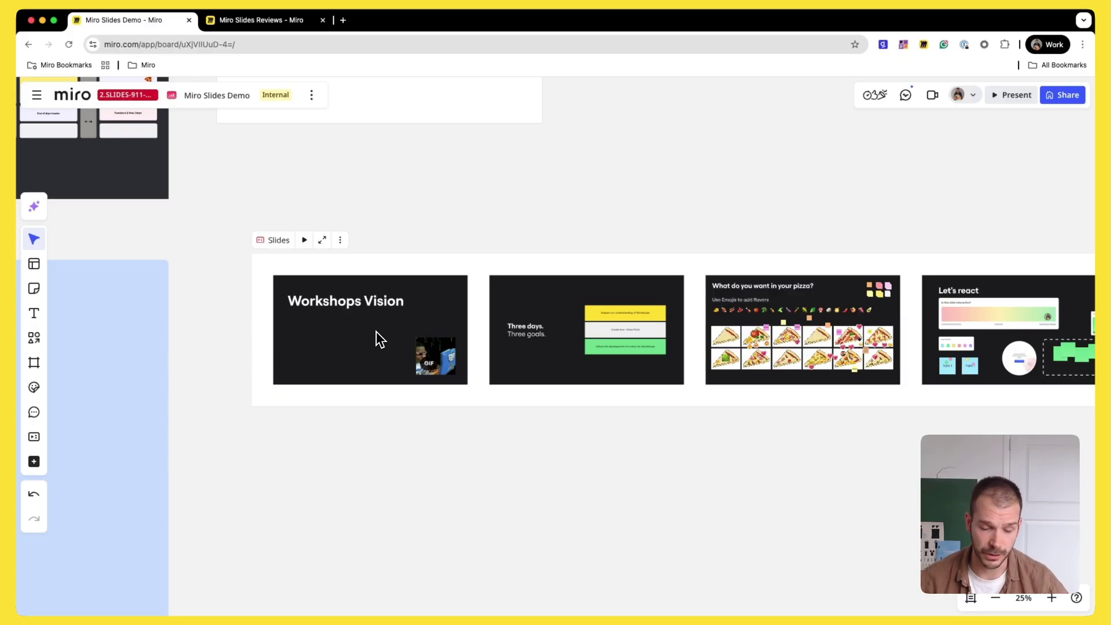
left_click(305, 239)
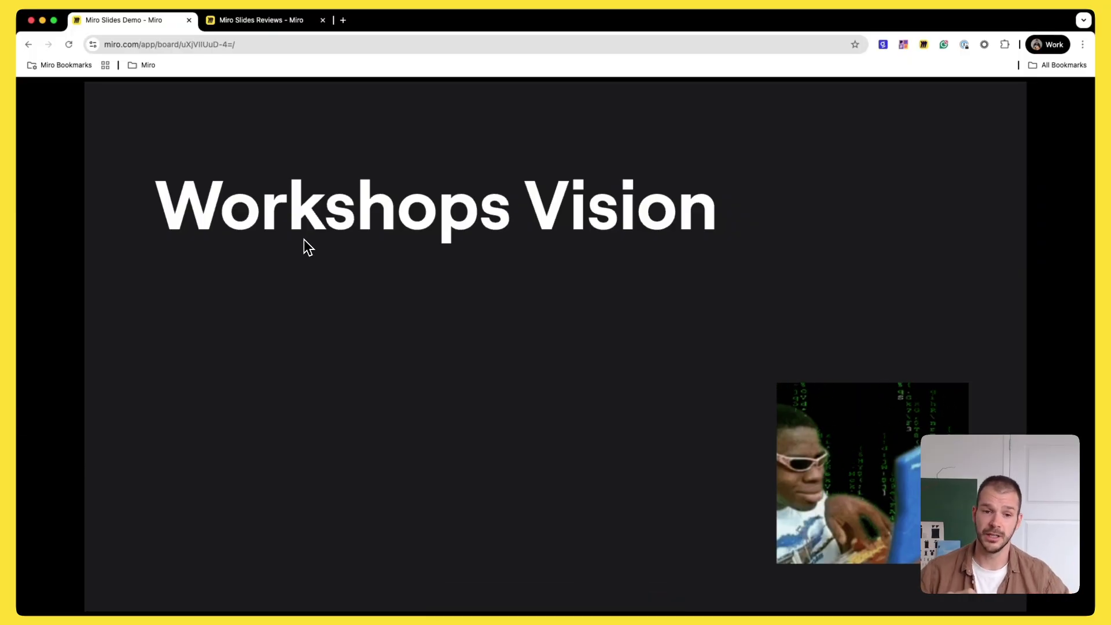
Advance two slides to the pizza toppings slide, frame 3 of 14.
key("Right")
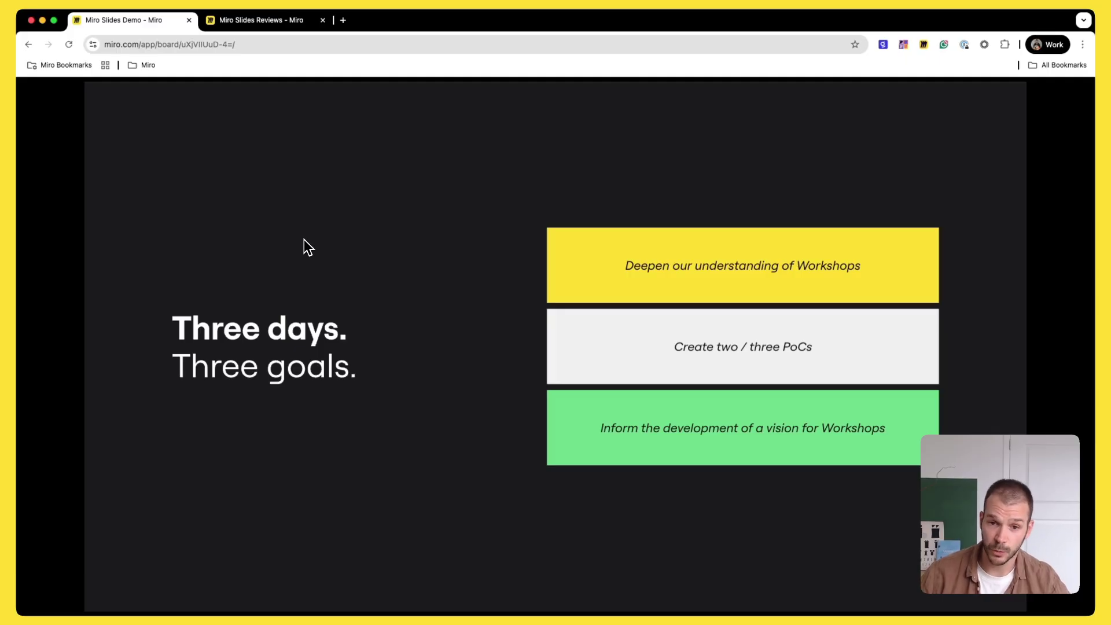
key("Right")
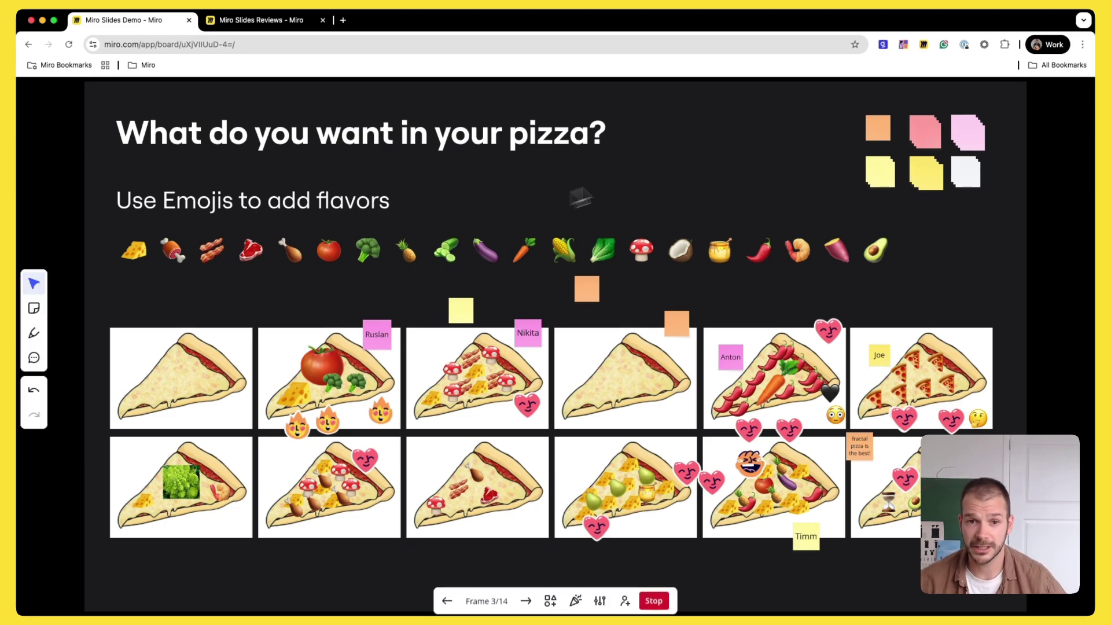
Place a yellow sticky beside the orange one, then advance to the Let's react slide.
left_click(883, 176)
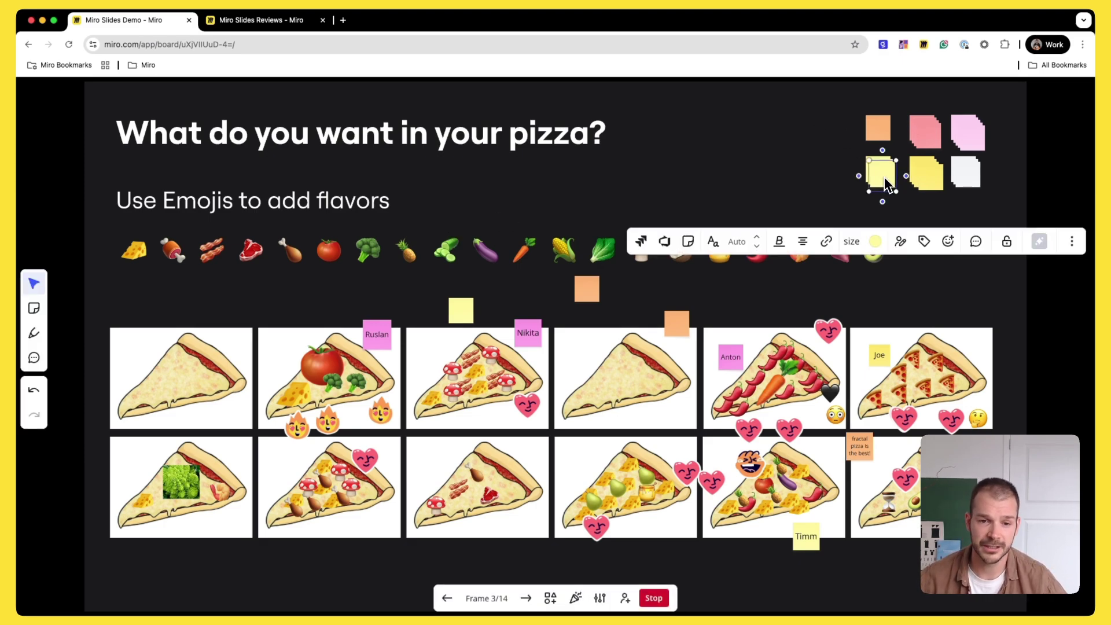
left_click_drag(884, 177, 643, 290)
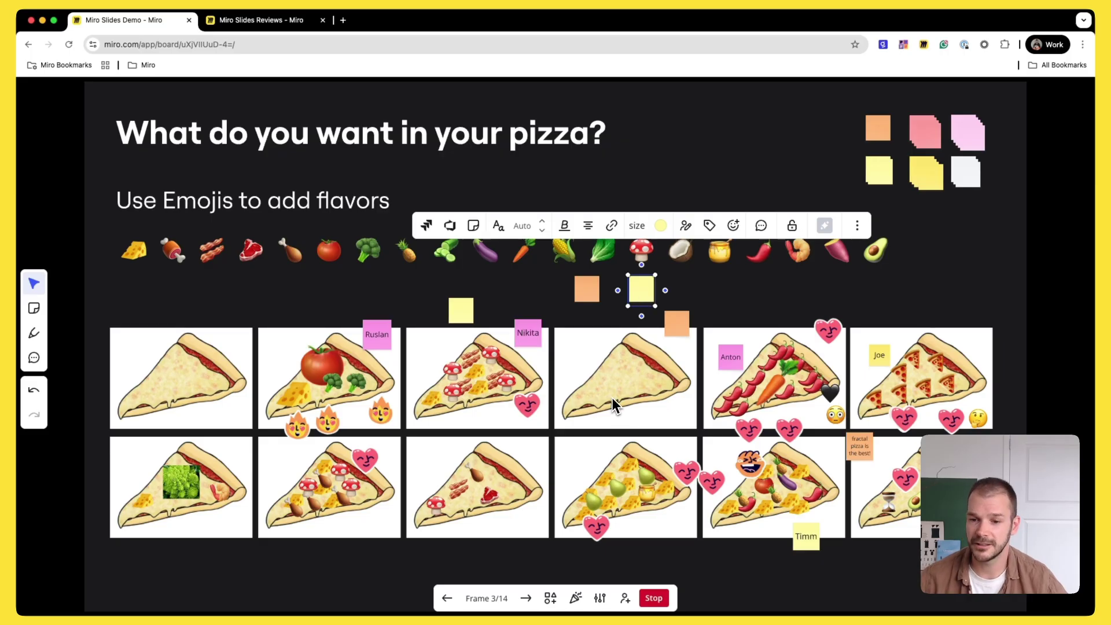
key("Right")
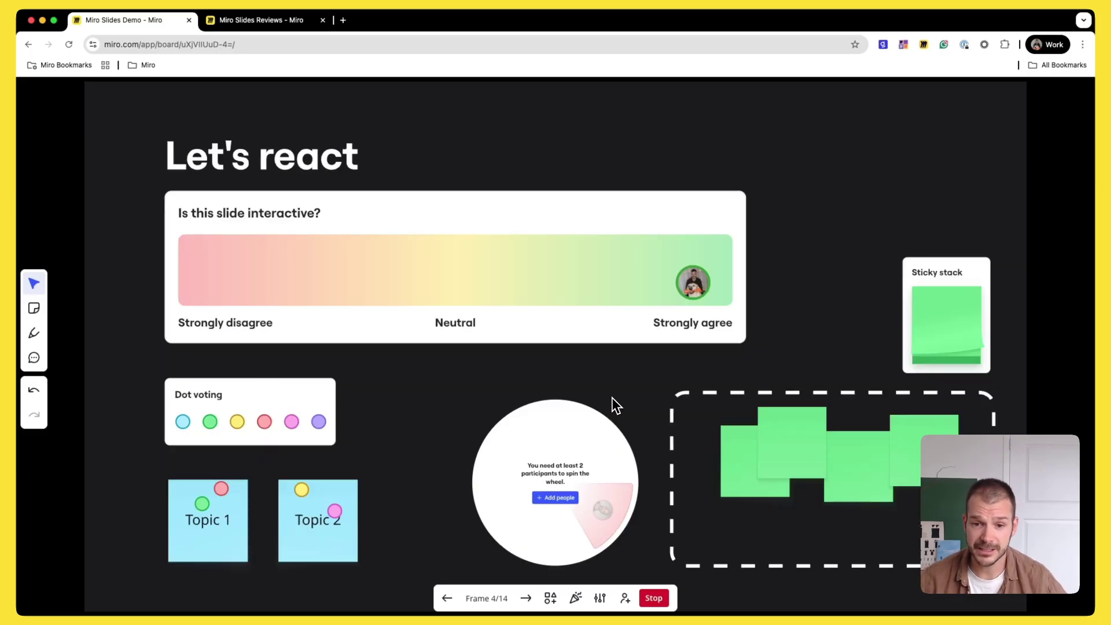
Drop a green sticky in the dashed area, react toward Strongly agree, then advance to frame 5.
left_click(958, 342)
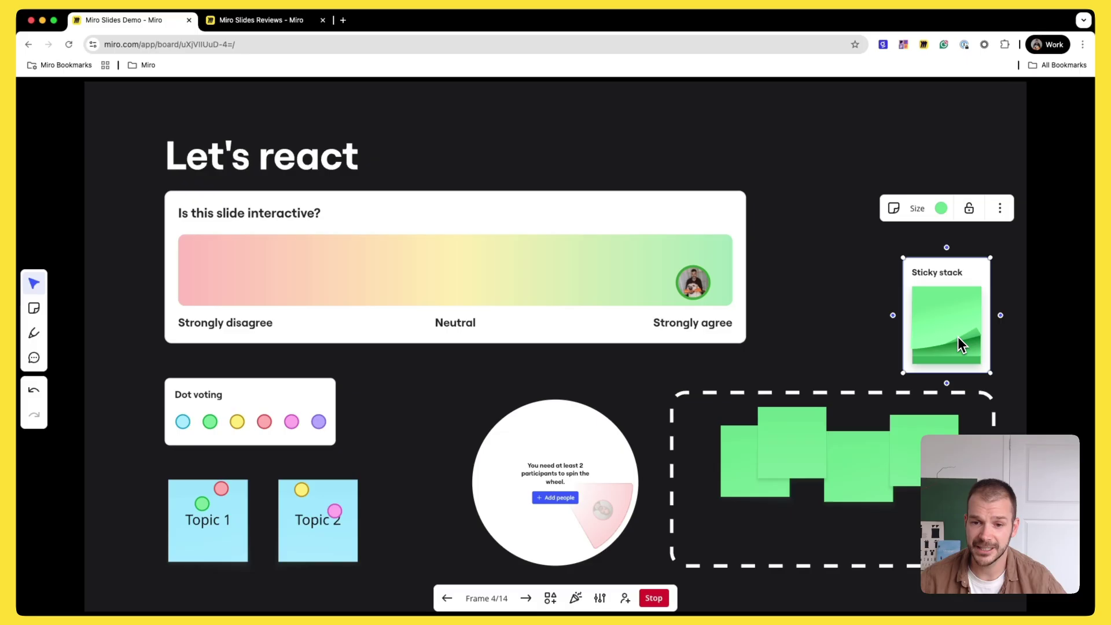
left_click_drag(958, 337, 783, 516)
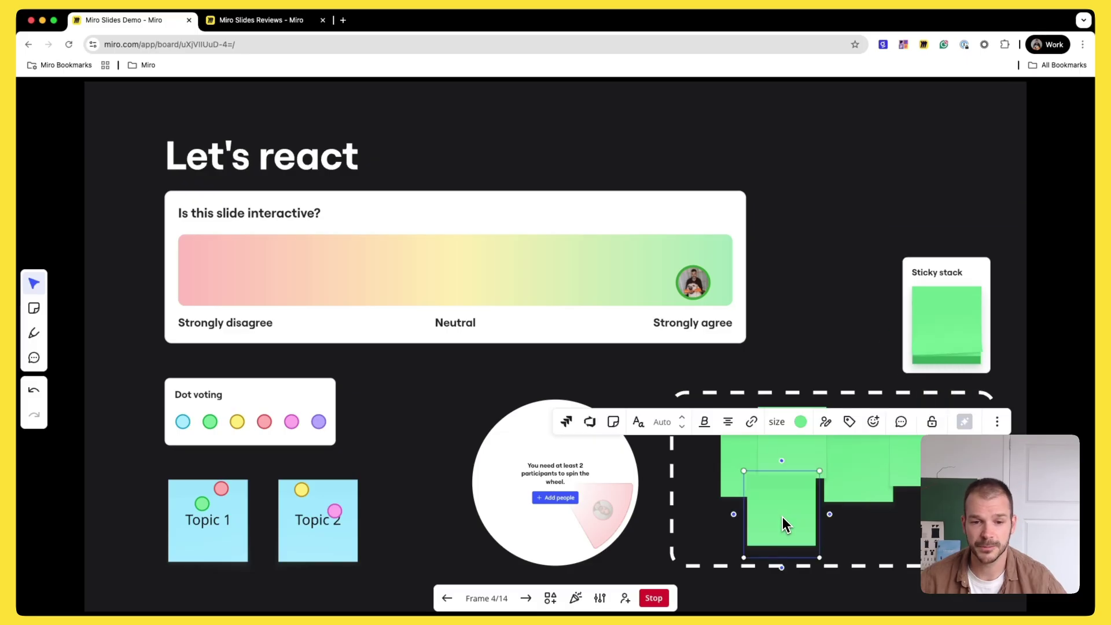
left_click(679, 251)
left_click(699, 285)
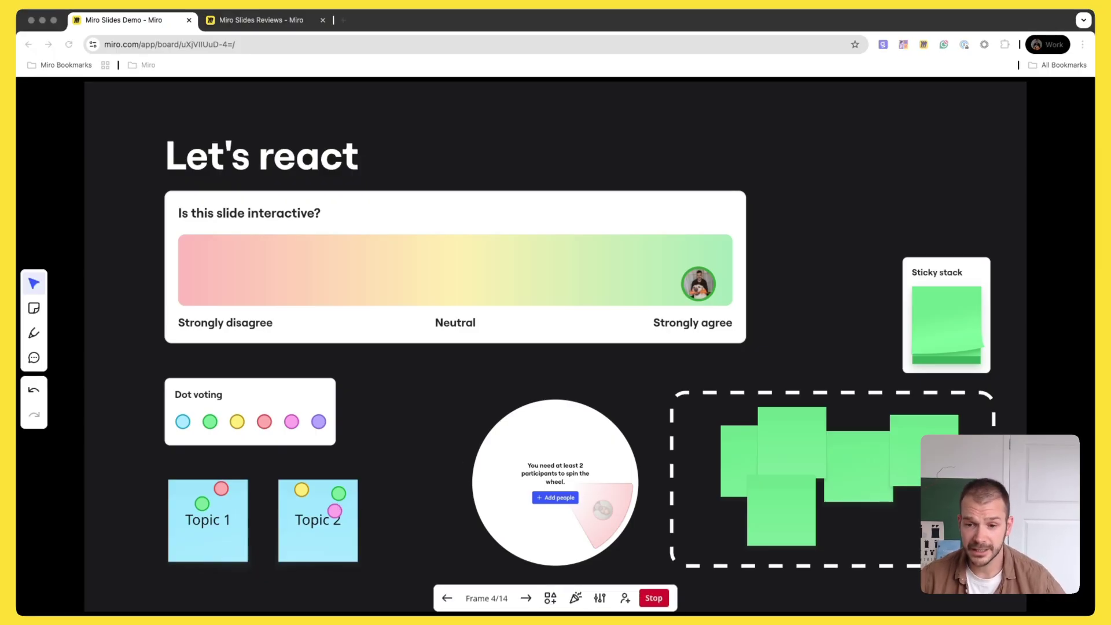
left_click(531, 603)
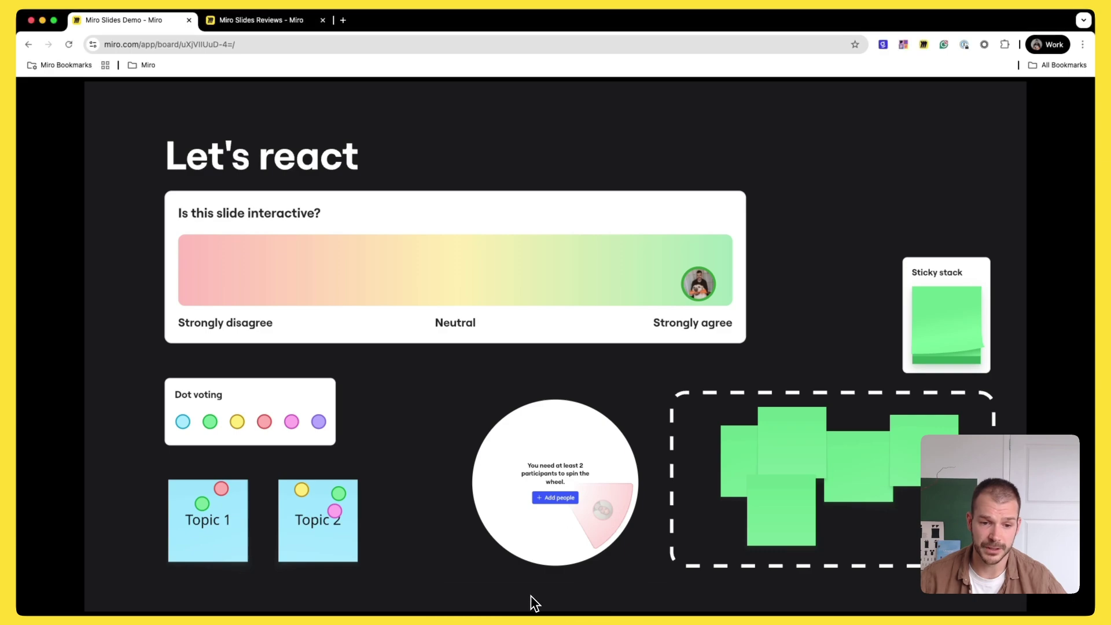
left_click(526, 602)
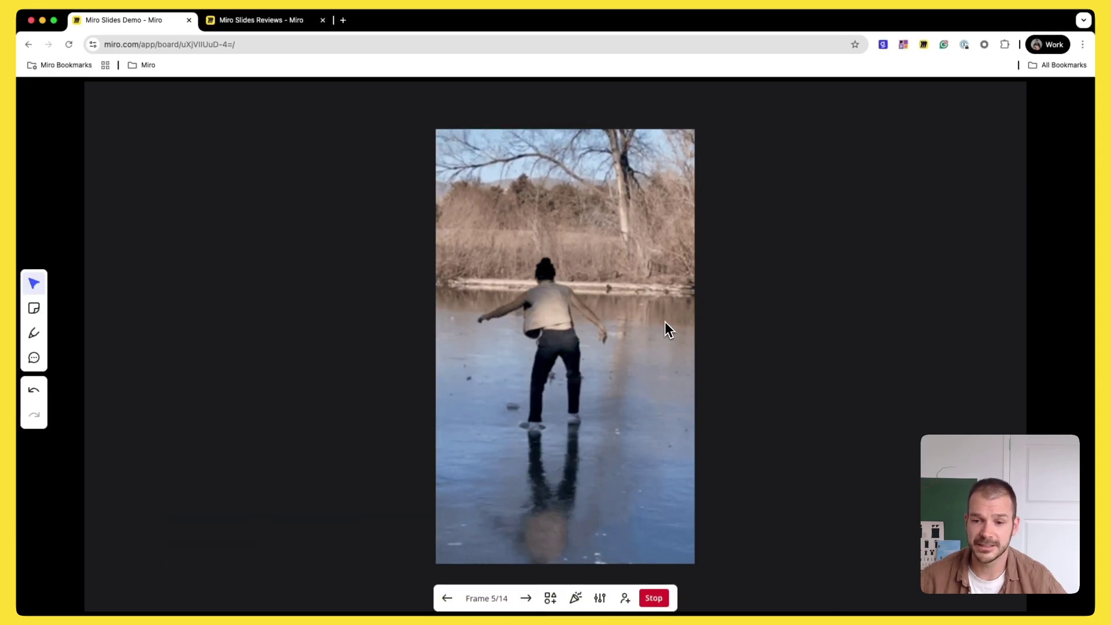
Stop the presentation to return to the board with Relevant Reports, Workshops journey map and Frame 12.
scroll(665, 321, "down", 10)
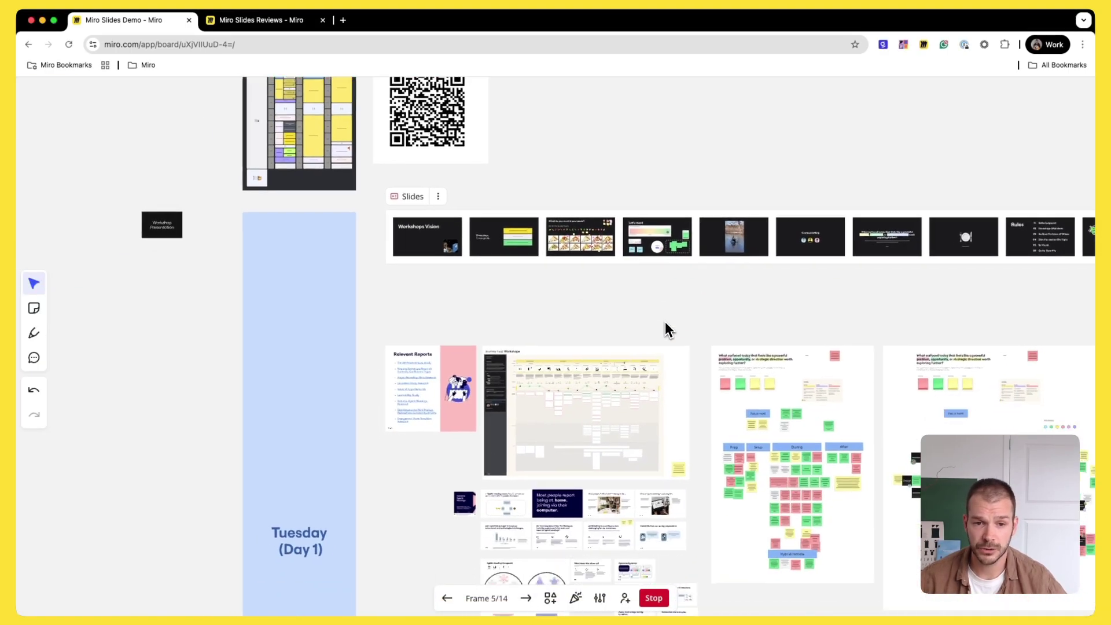
scroll(582, 412, "up", 5)
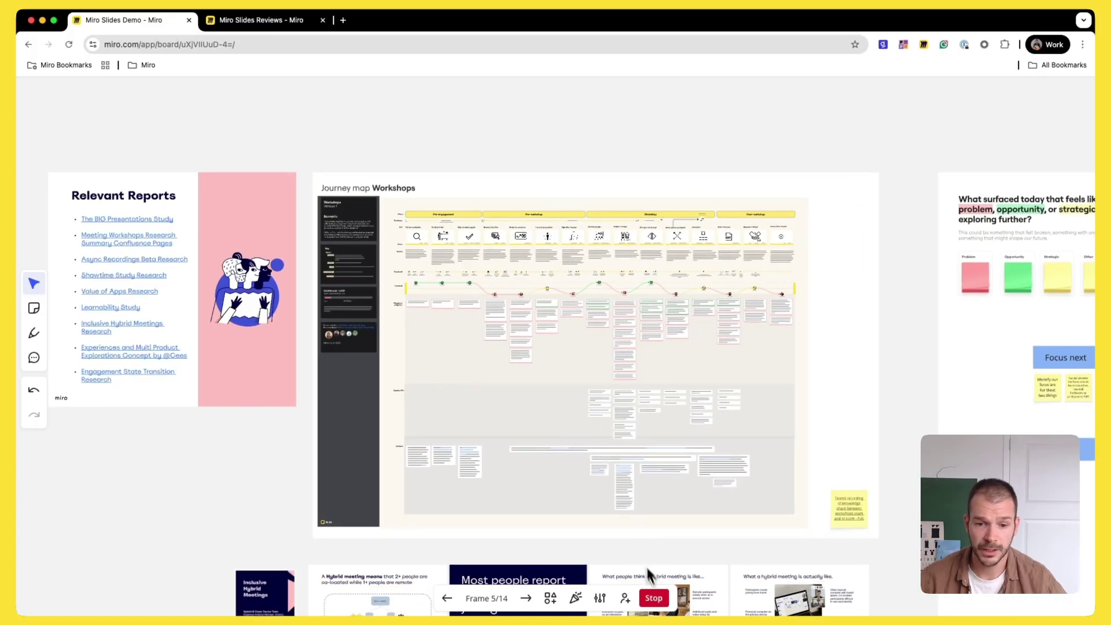
left_click(654, 599)
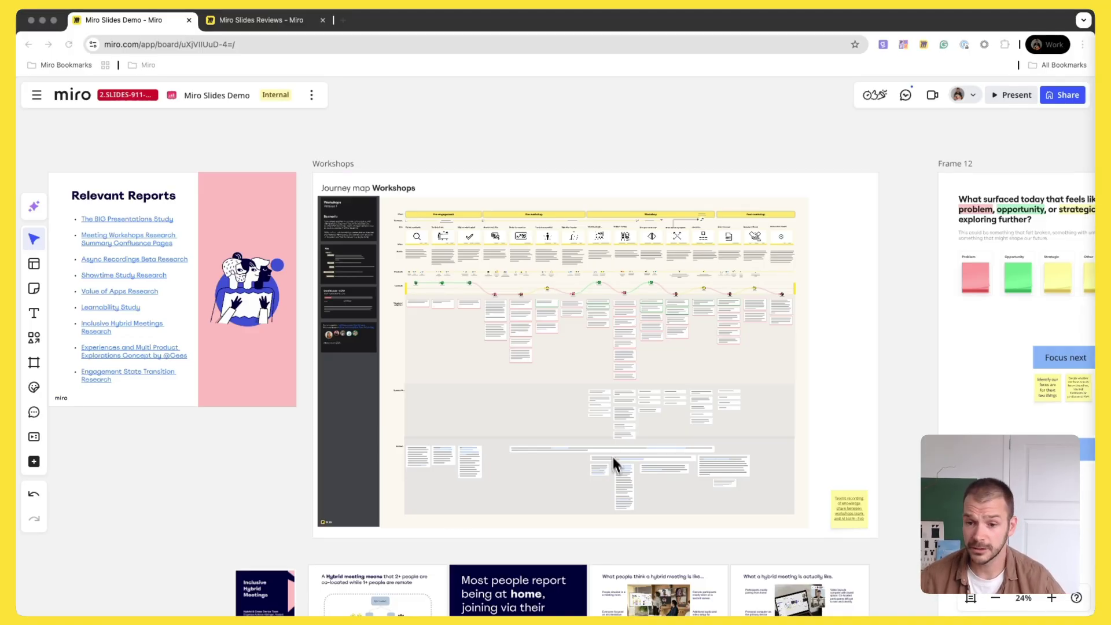
Pan and zoom to the Workshops Hackathon deck's Summary of insights slide below the Tuesday column.
left_click(586, 138)
scroll(574, 310, "down", 10)
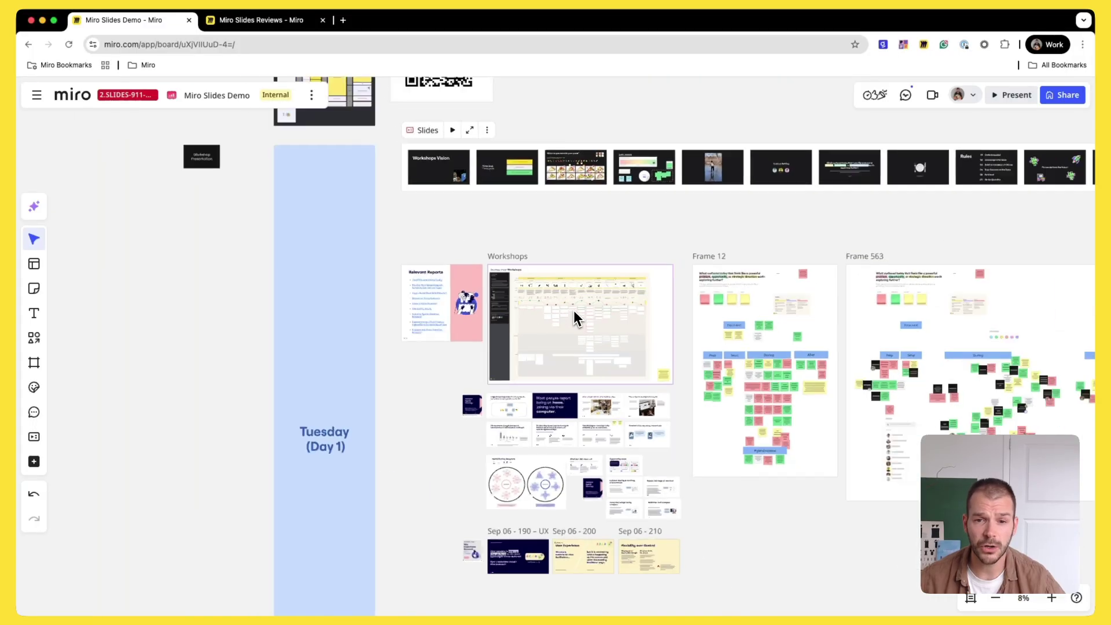
scroll(574, 311, "right", 5)
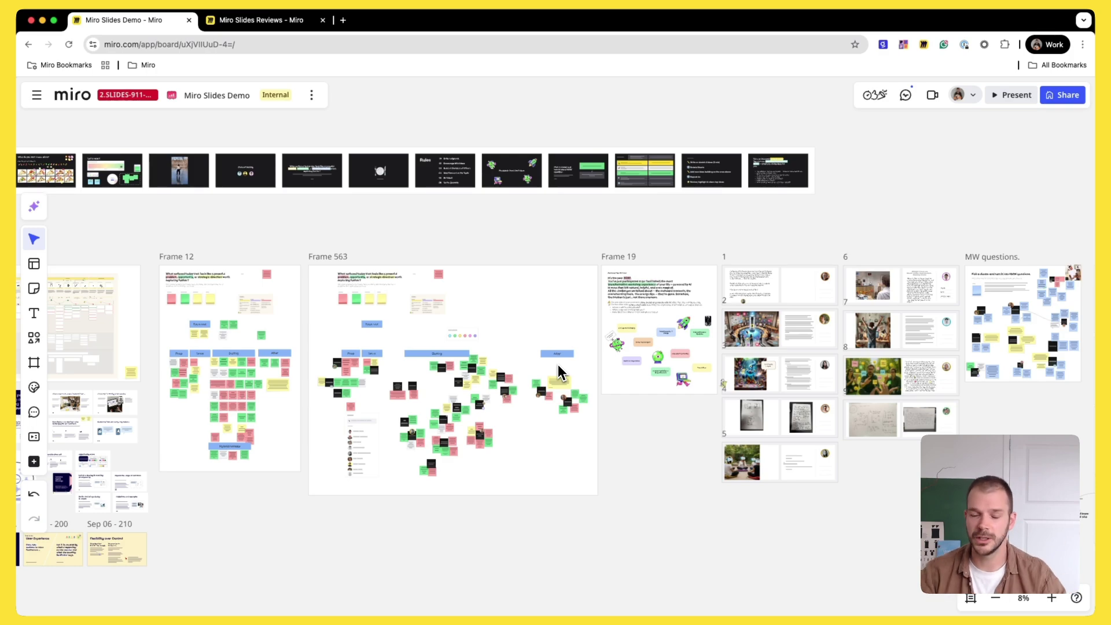
scroll(521, 446, "left", 10)
scroll(521, 446, "down", 5)
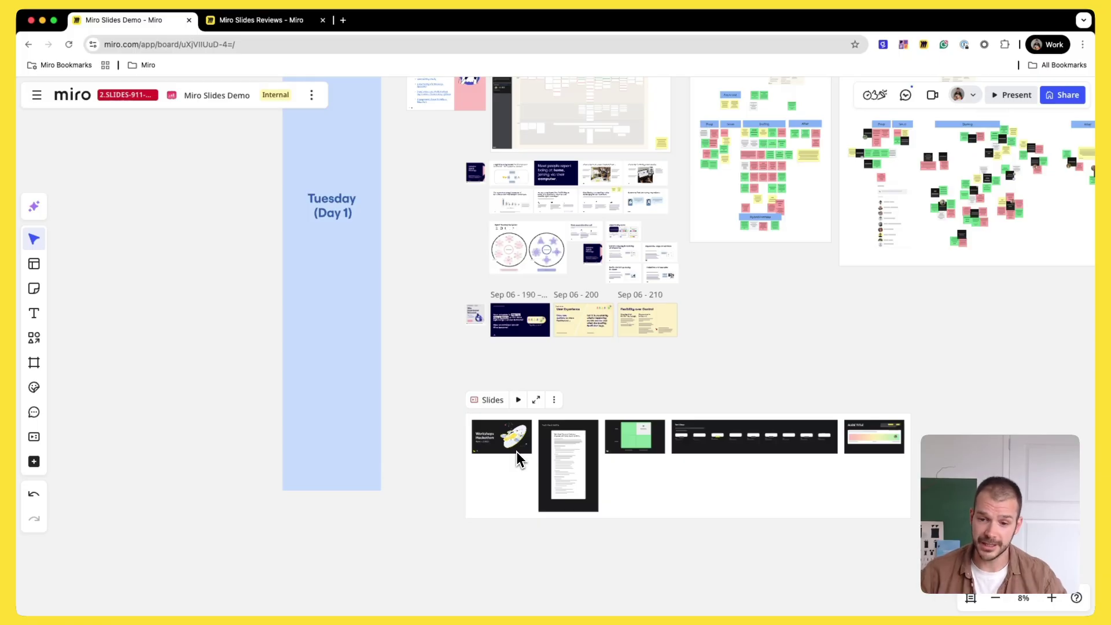
scroll(532, 439, "up", 5)
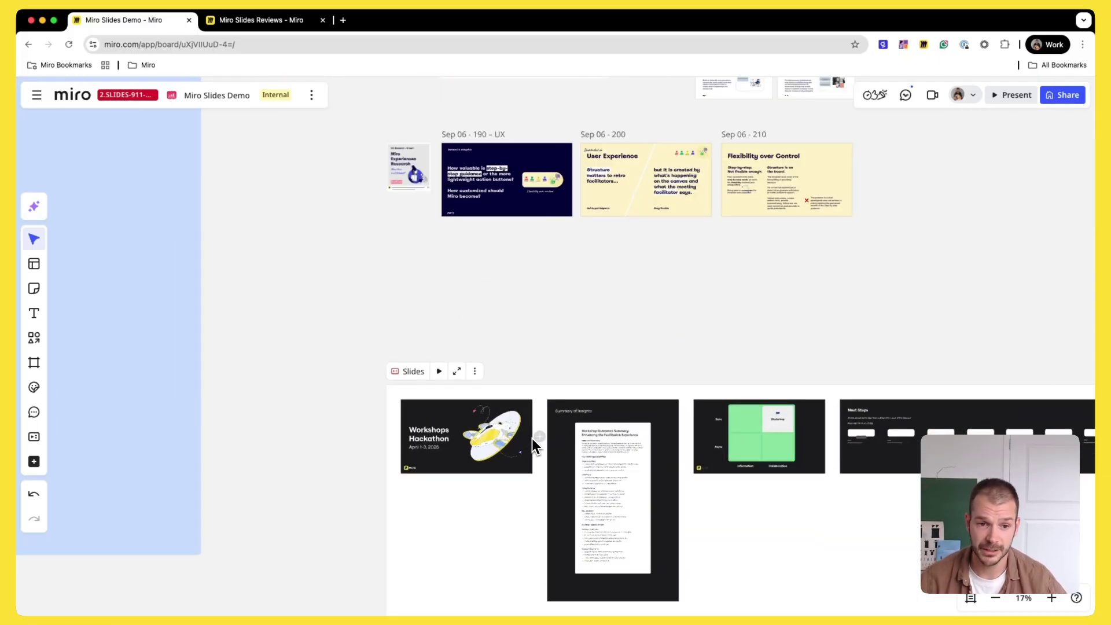
scroll(533, 438, "down", 3)
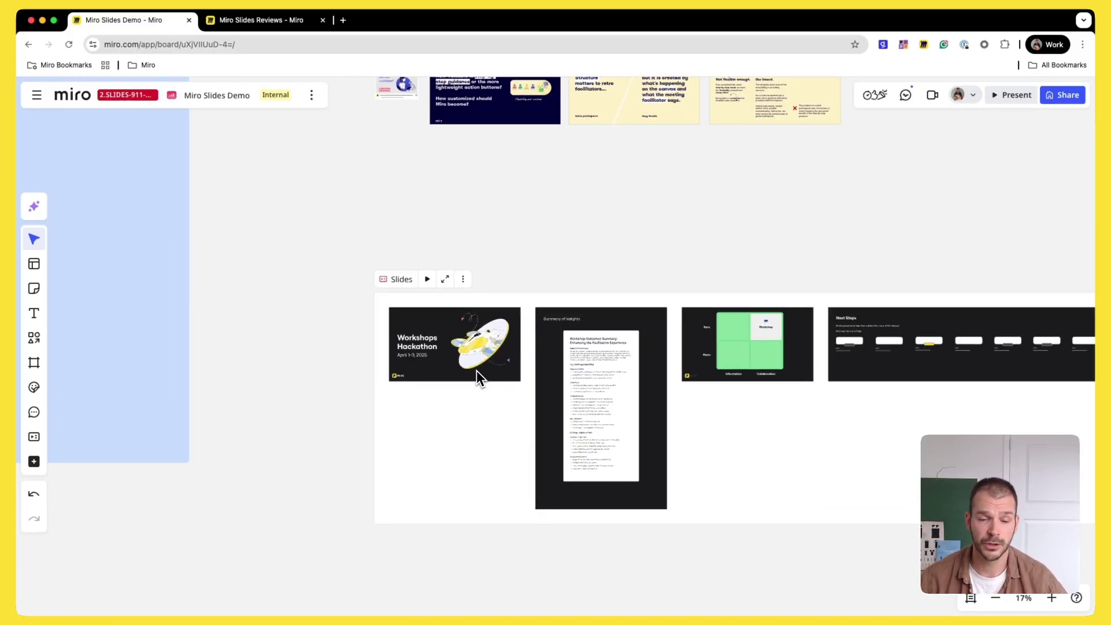
scroll(533, 384, "up", 6)
left_click(595, 233)
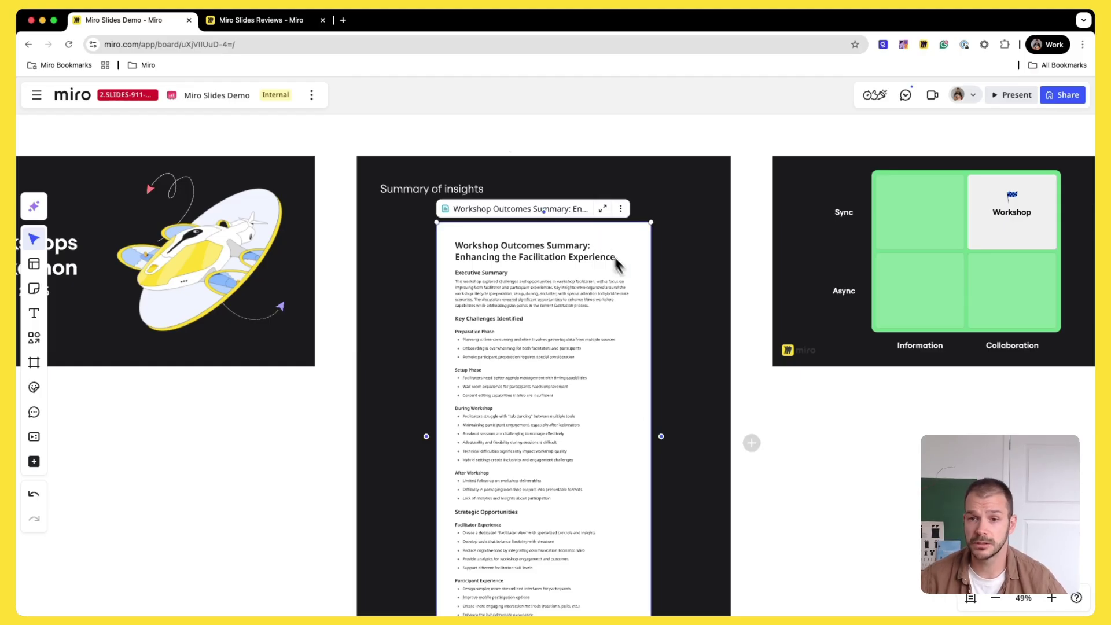
scroll(615, 261, "right", 6)
scroll(761, 362, "right", 4)
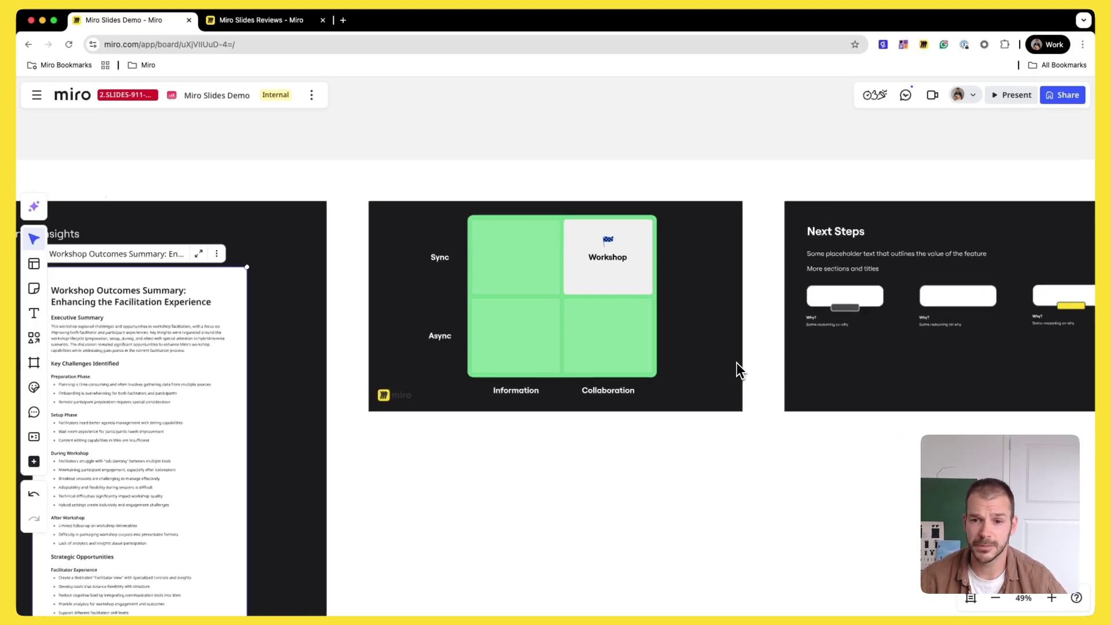
scroll(689, 297, "right", 10)
scroll(688, 298, "right", 10)
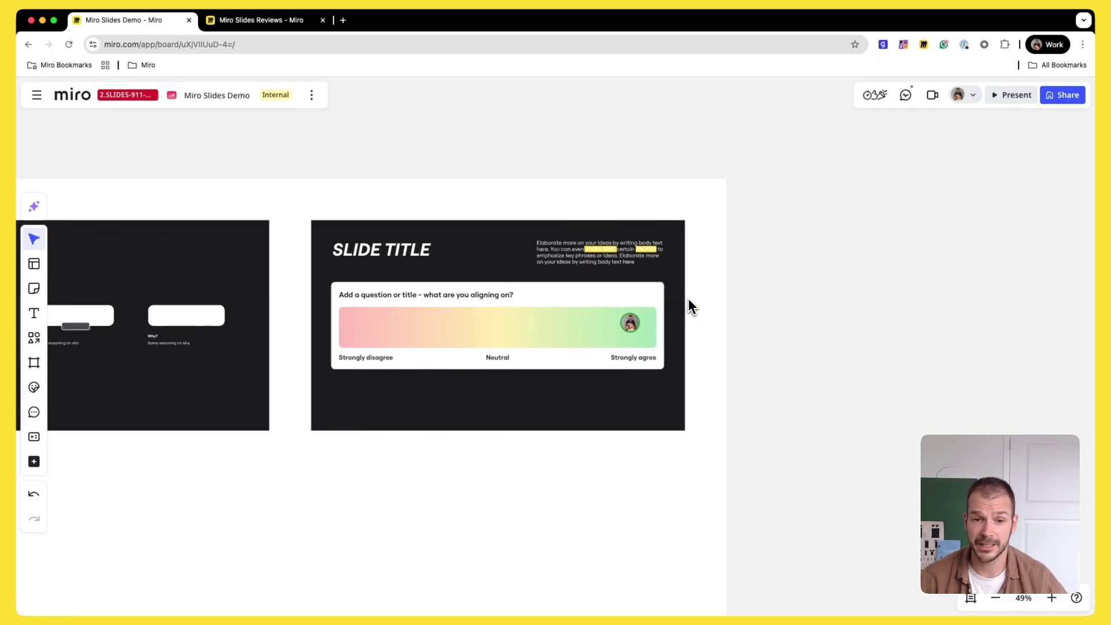
scroll(688, 298, "left", 1)
scroll(576, 301, "up", 6)
scroll(575, 300, "right", 1)
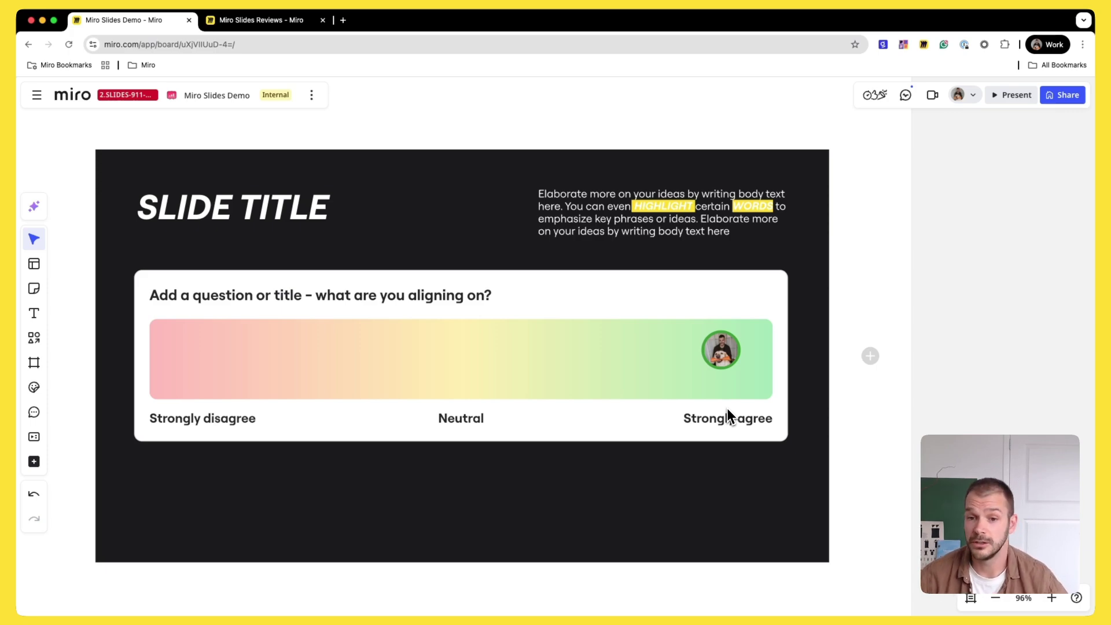
scroll(727, 408, "down", 5)
scroll(727, 408, "left", 3)
scroll(727, 408, "down", 6)
scroll(727, 408, "up", 1)
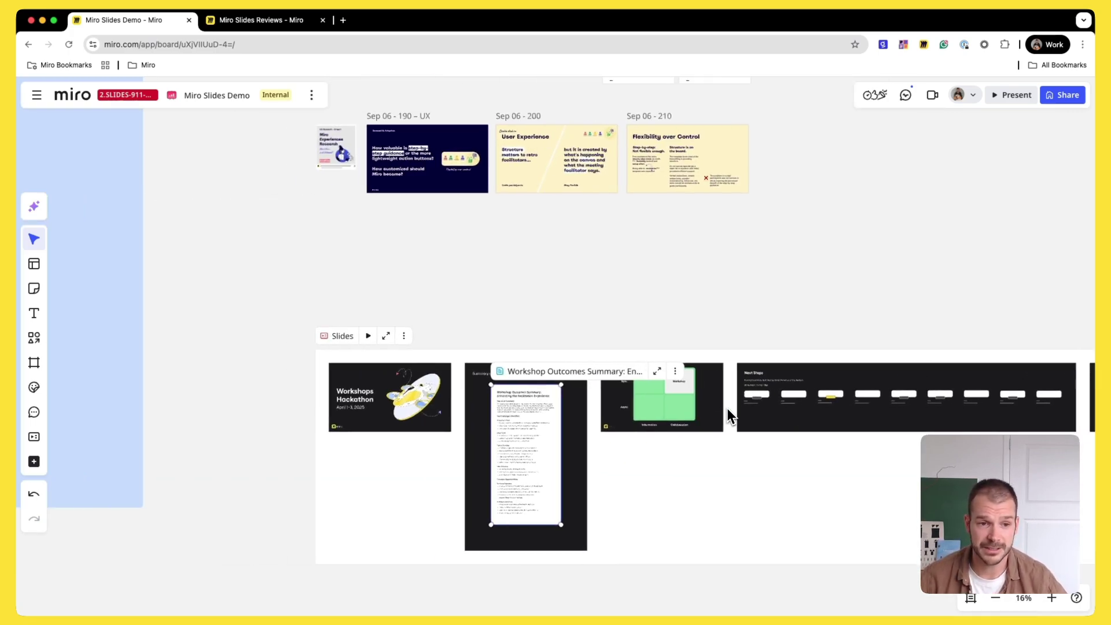
scroll(546, 334, "left", 2)
scroll(546, 334, "down", 2)
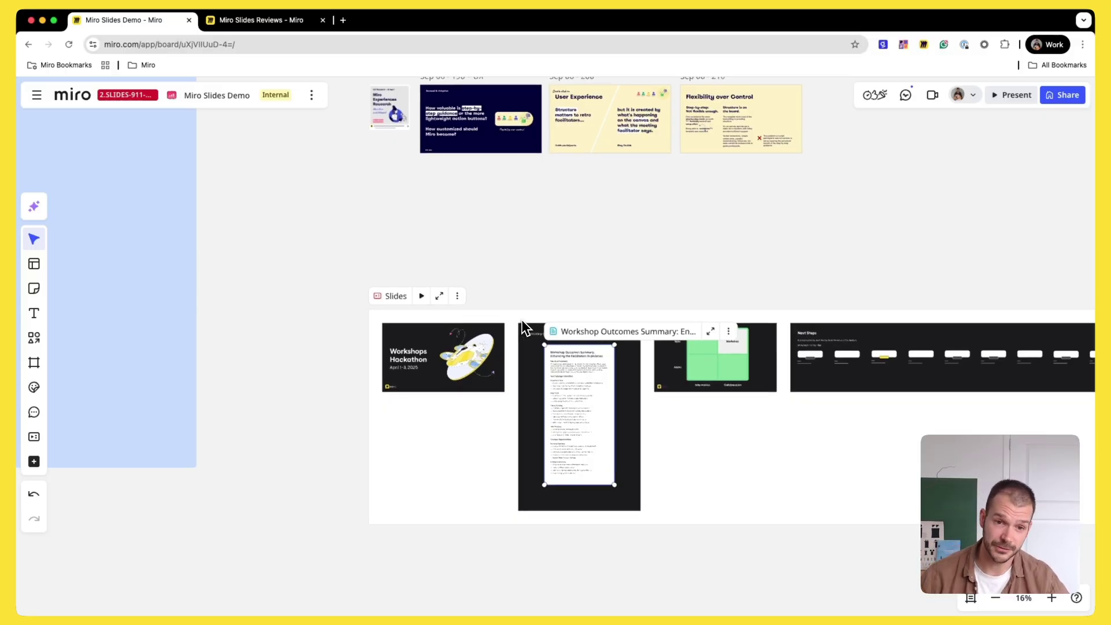
left_click(457, 297)
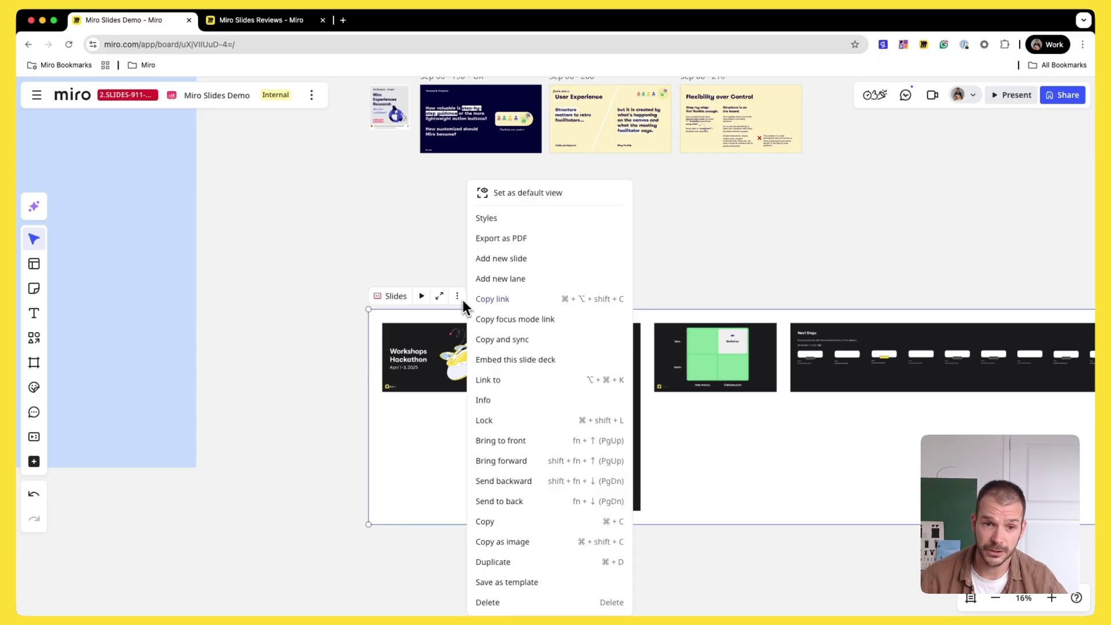
left_click(743, 272)
scroll(748, 466, "down", 6)
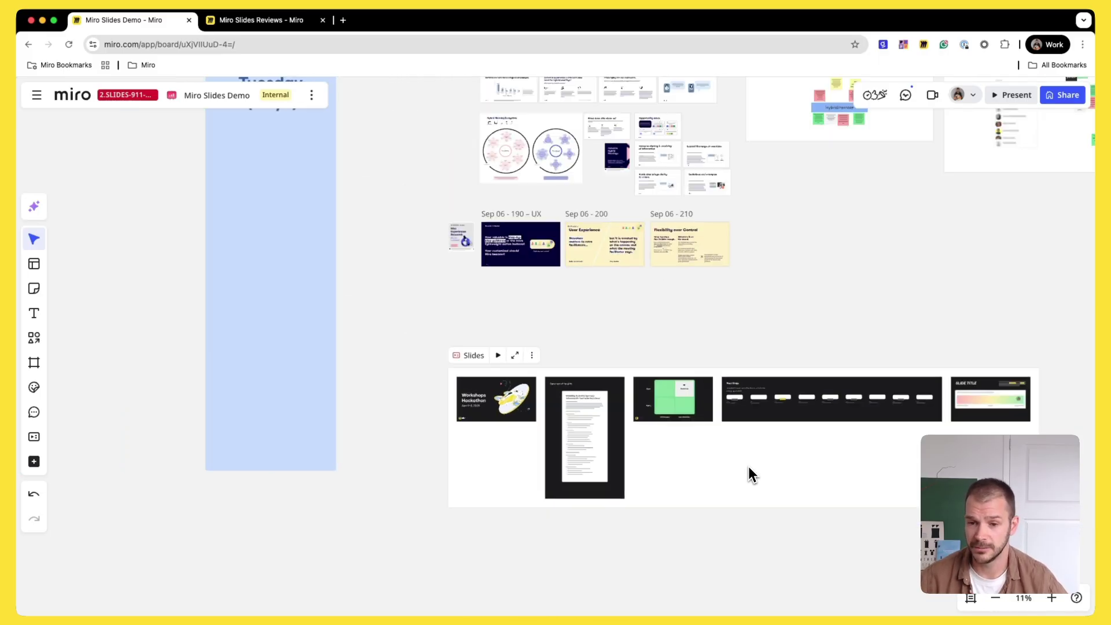
scroll(749, 468, "right", 1)
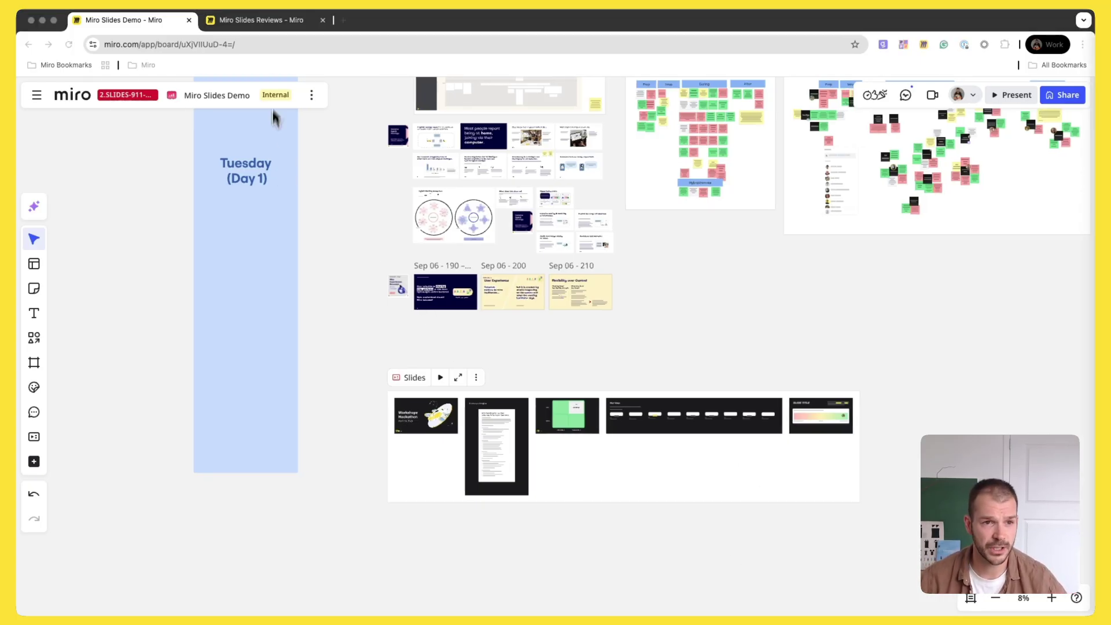
Switch to the 'Miro Slides Reviews - Miro' browser tab.
left_click(273, 23)
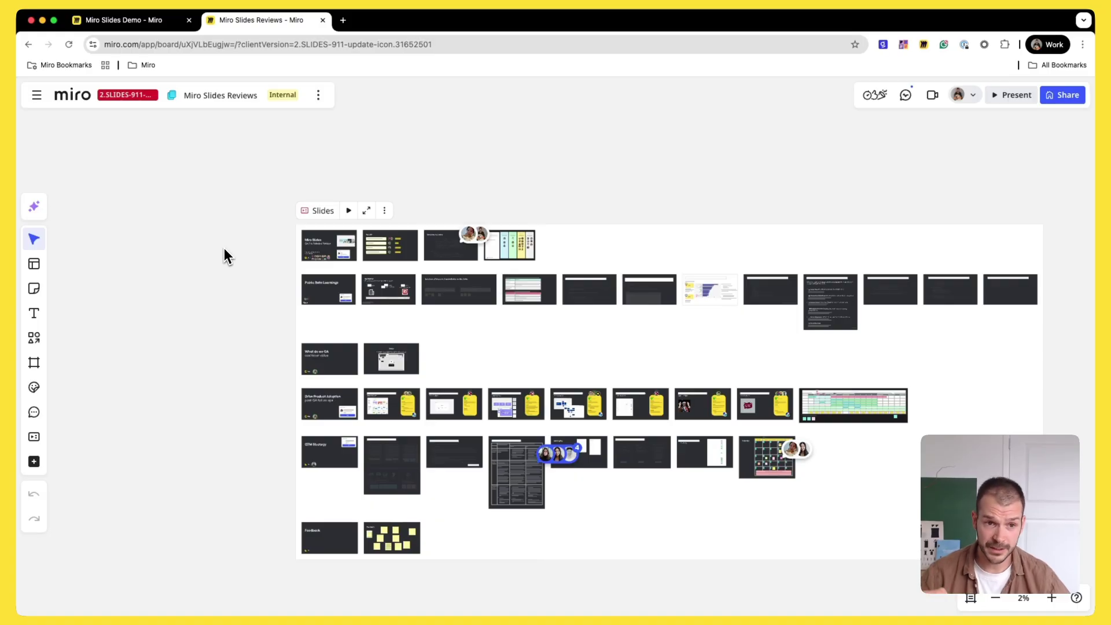
scroll(224, 248, "up", 3)
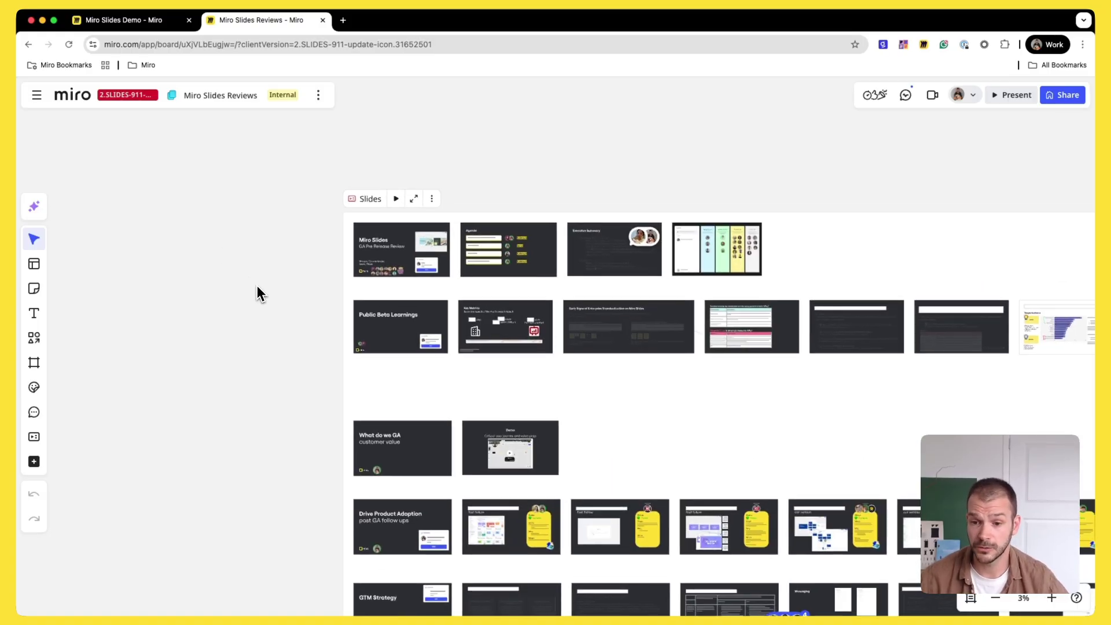
scroll(240, 268, "up", 5)
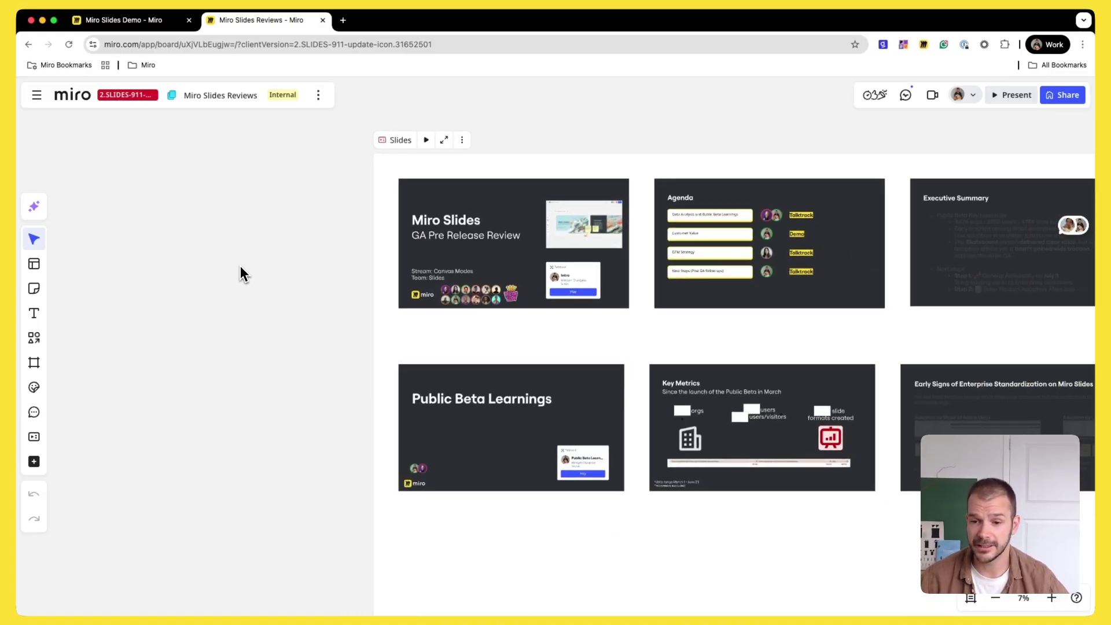
scroll(241, 272, "right", 1)
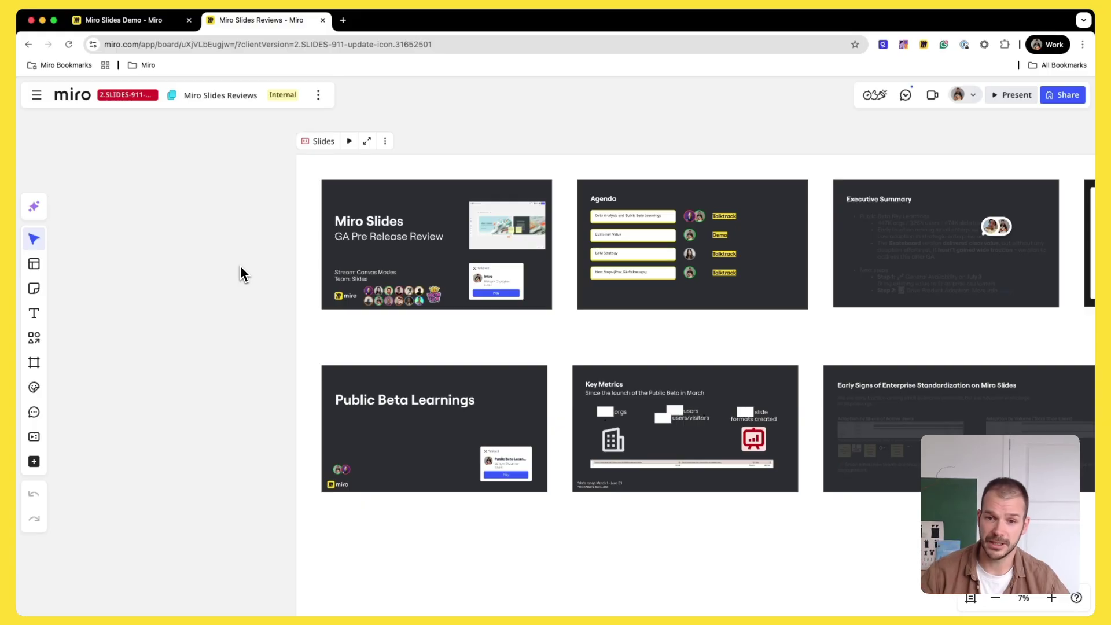
scroll(347, 258, "up", 5)
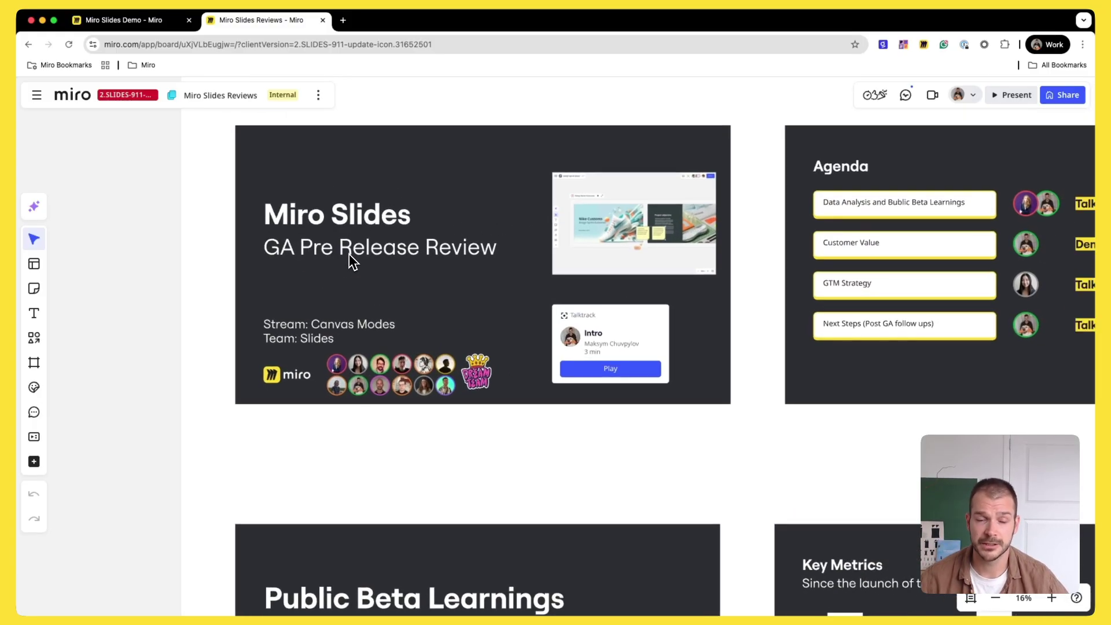
scroll(479, 379, "right", 10)
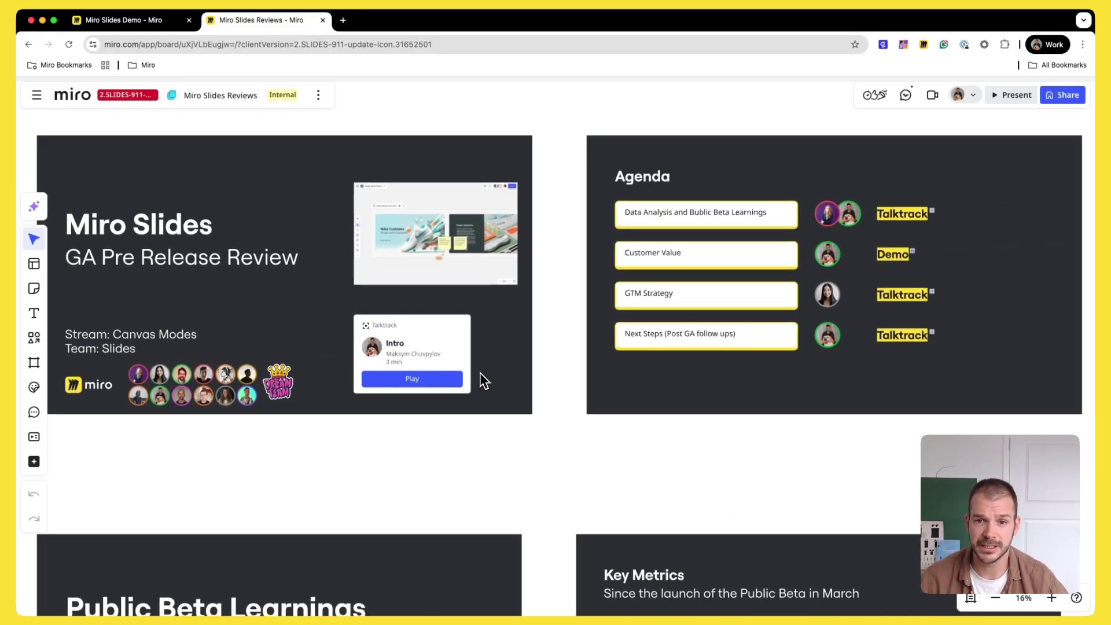
scroll(629, 245, "up", 5)
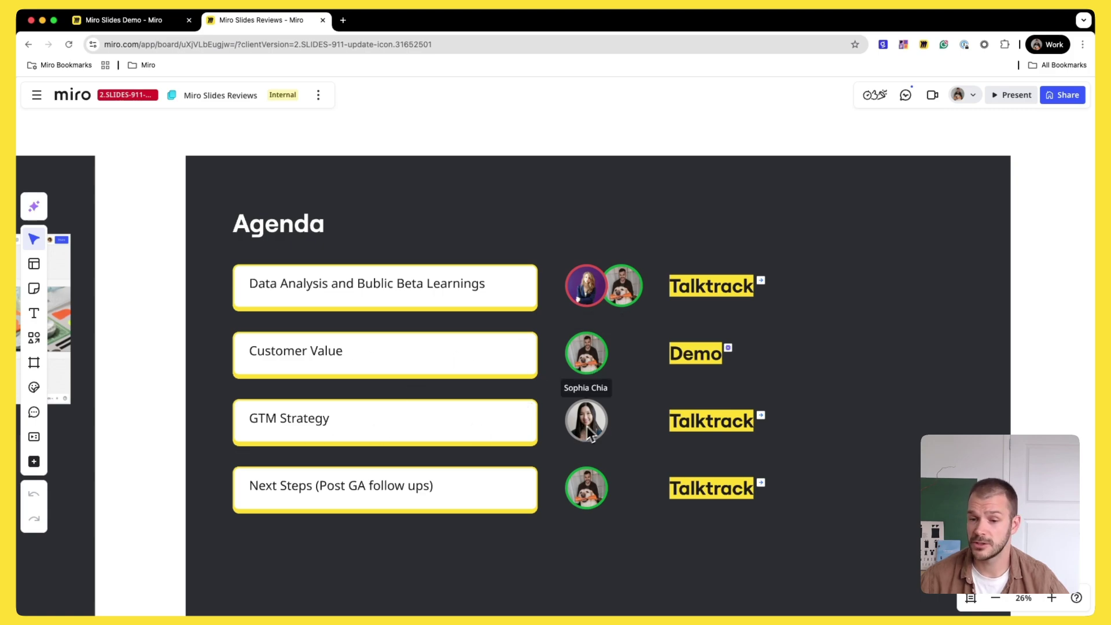
scroll(658, 392, "down", 10)
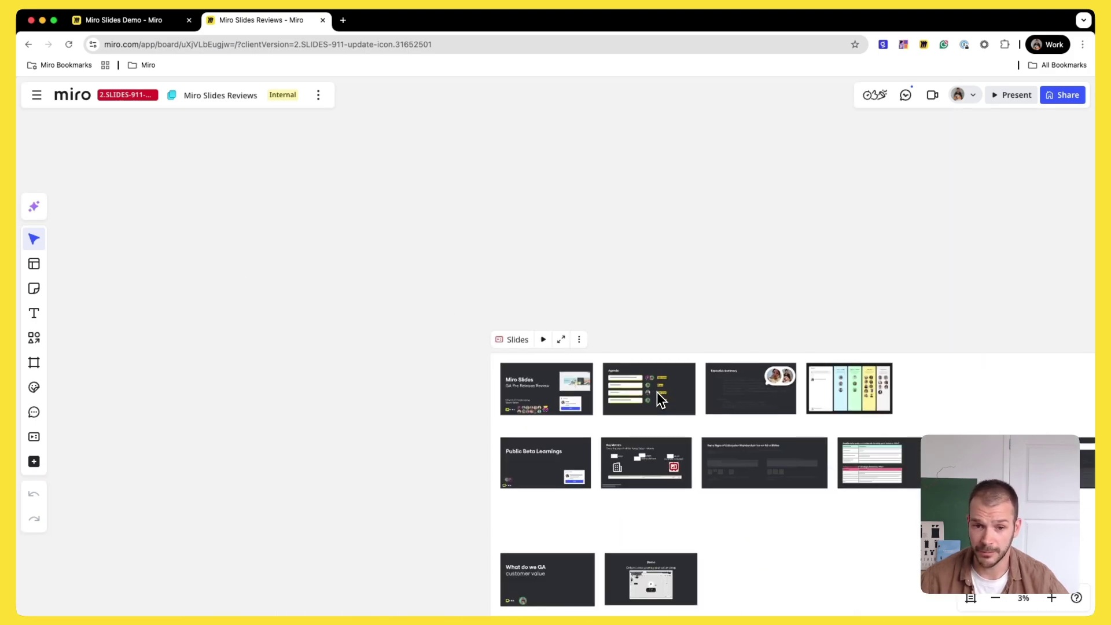
scroll(658, 393, "down", 3)
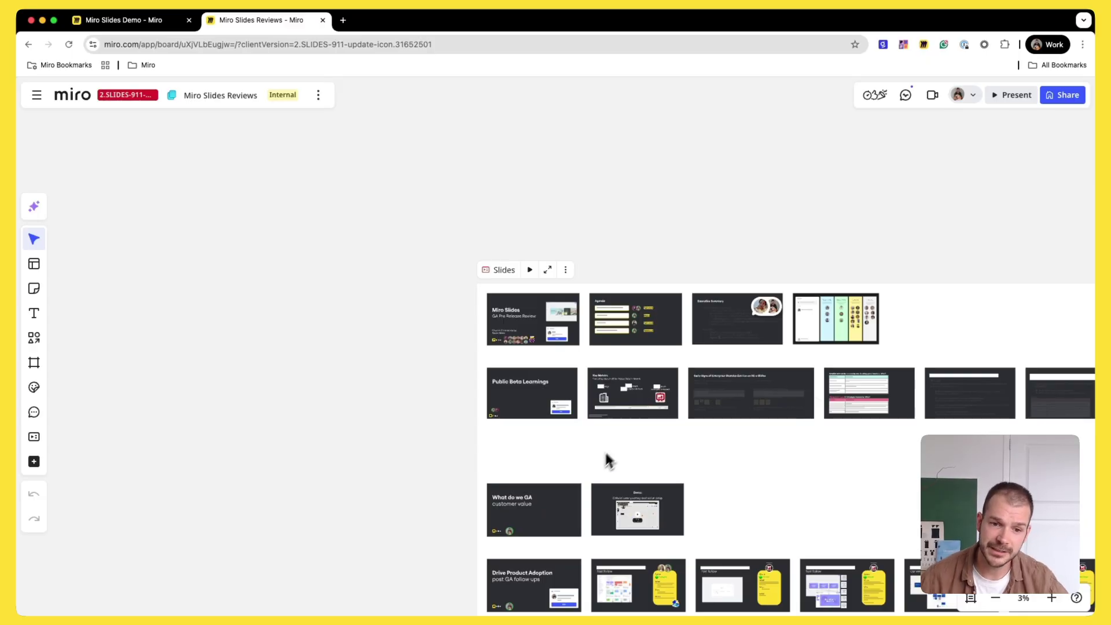
scroll(605, 457, "down", 2)
scroll(583, 459, "up", 5)
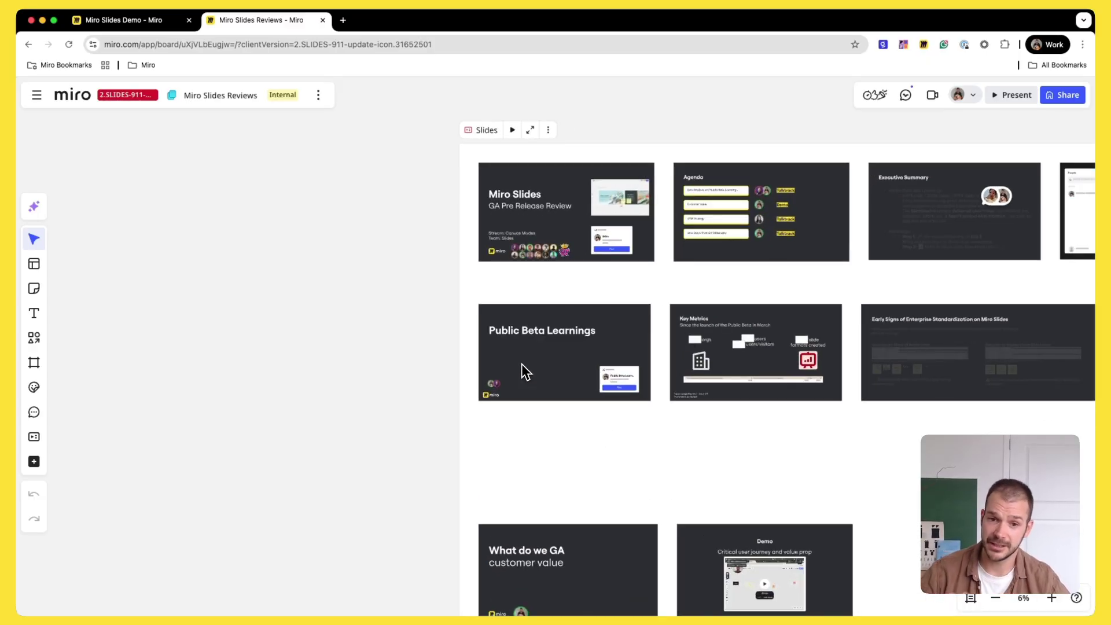
scroll(522, 364, "up", 5)
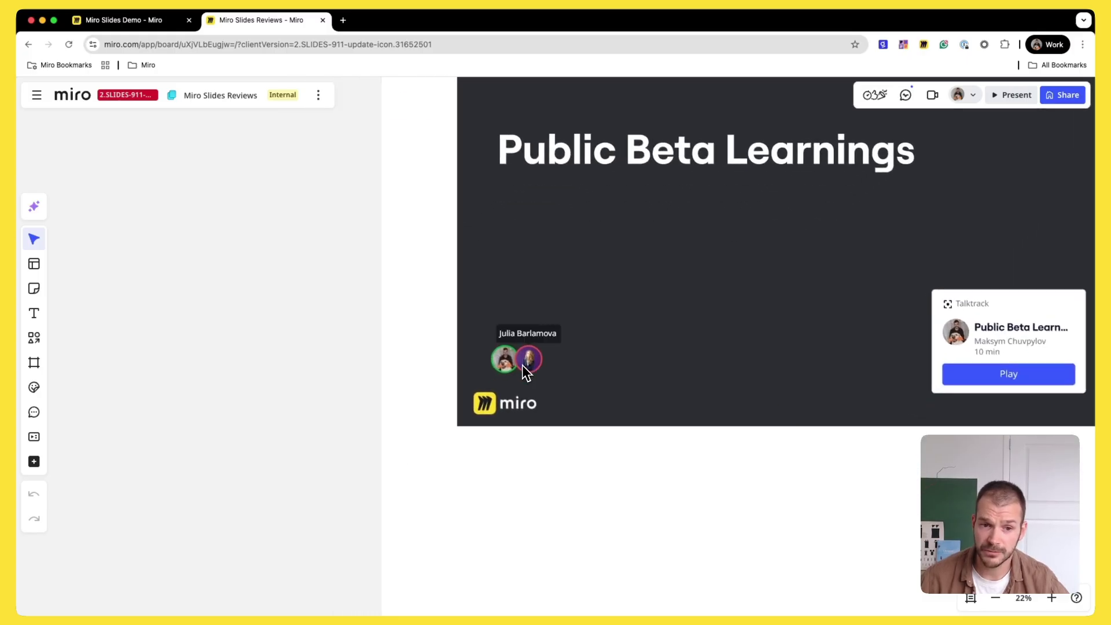
scroll(613, 426, "down", 3)
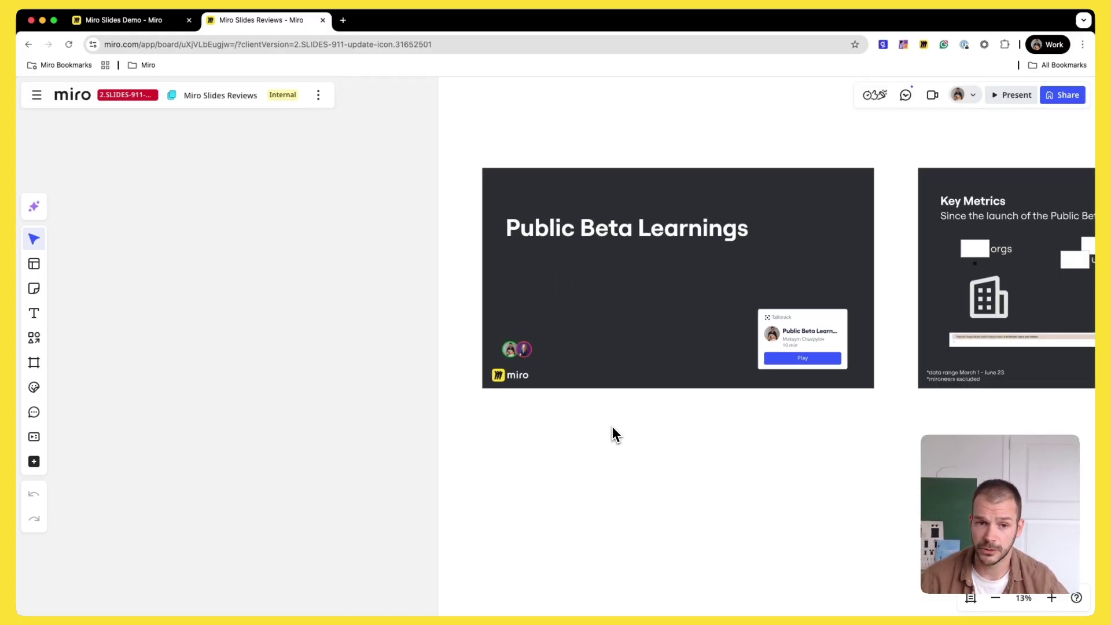
scroll(612, 426, "down", 5)
scroll(613, 426, "down", 5)
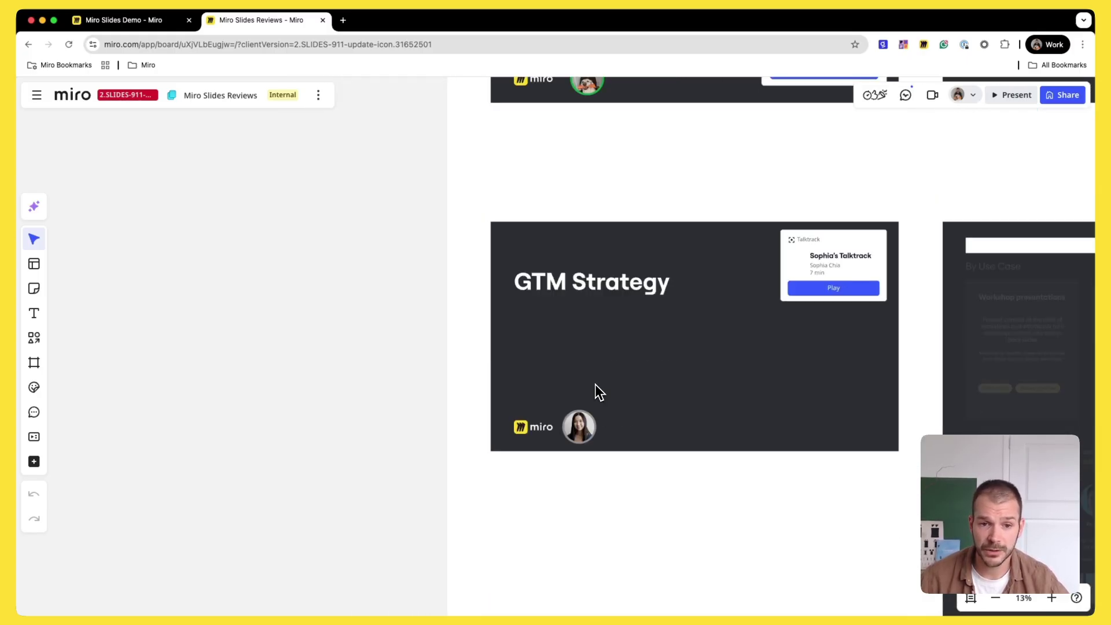
scroll(595, 371, "up", 2)
scroll(595, 363, "up", 2)
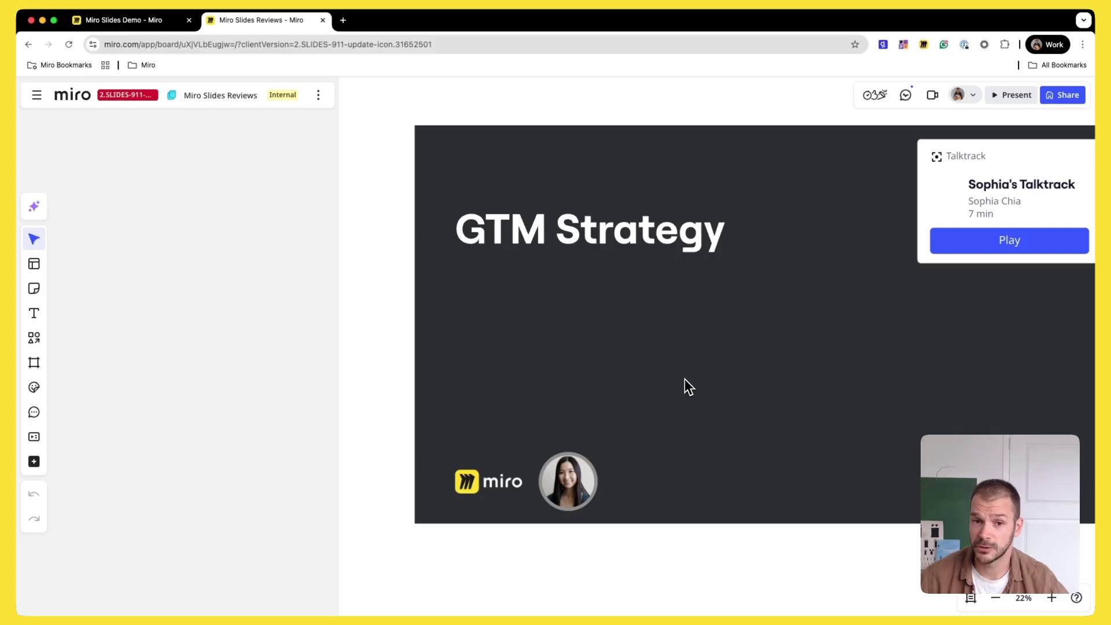
scroll(743, 377, "down", 8)
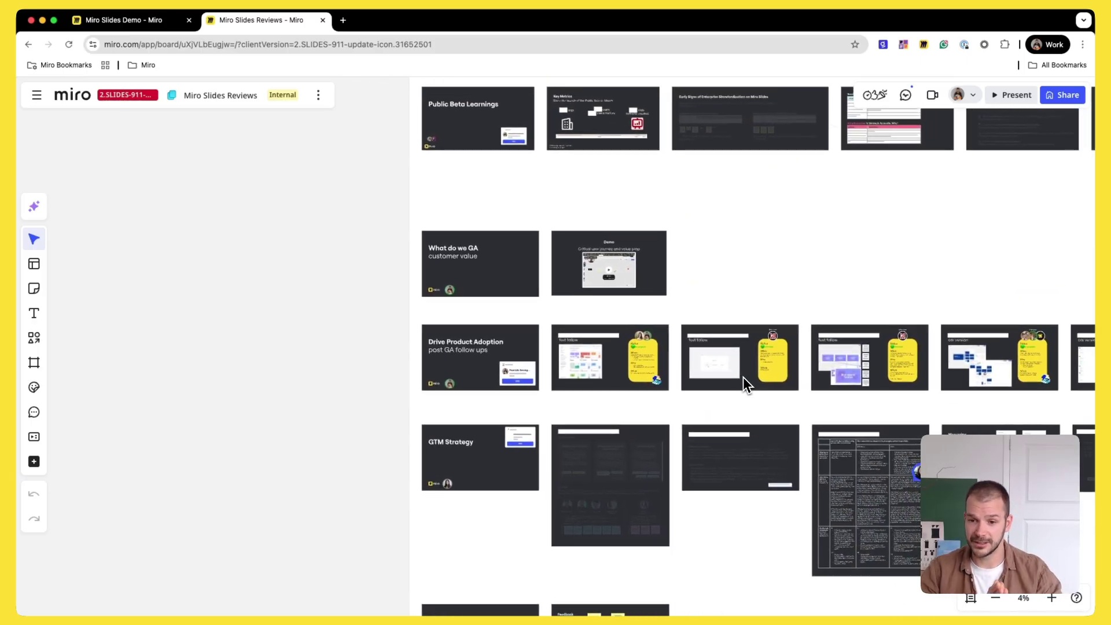
scroll(743, 377, "down", 6)
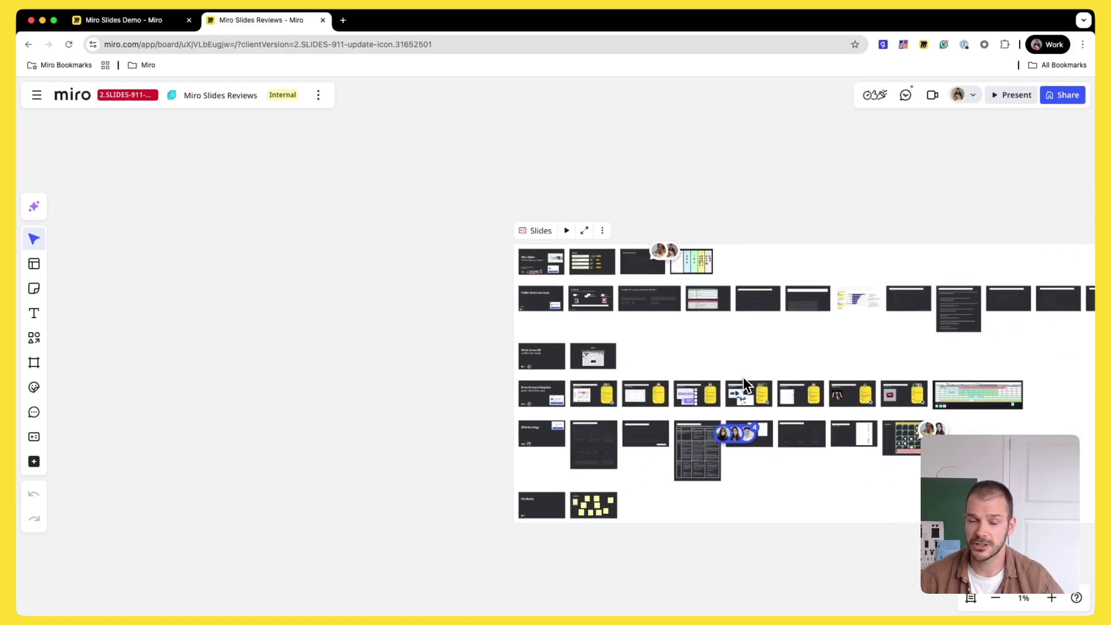
scroll(744, 376, "right", 2)
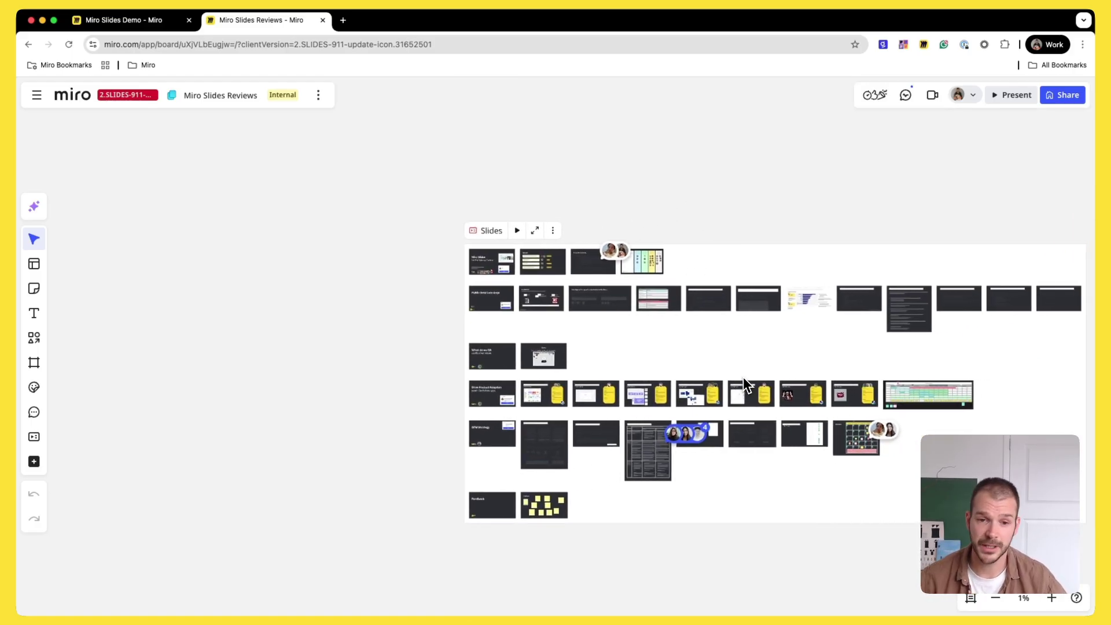
scroll(749, 350, "right", 4)
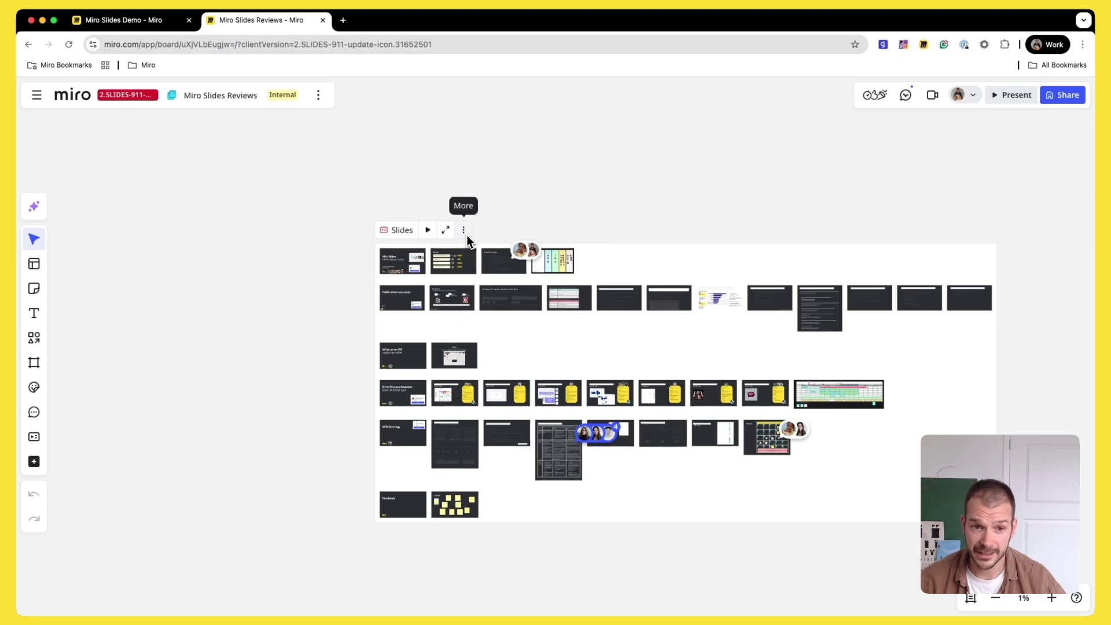
Present the review deck from the title slide through Agenda to Executive Summary (frame 3/37).
left_click(467, 235)
left_click(279, 307)
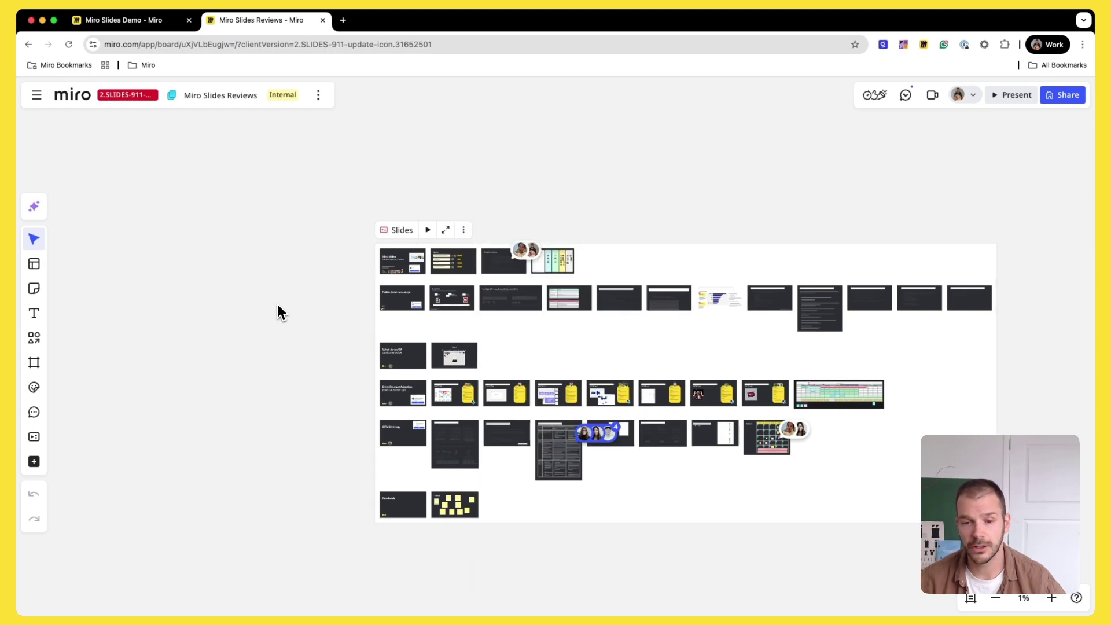
scroll(432, 325, "right", 1)
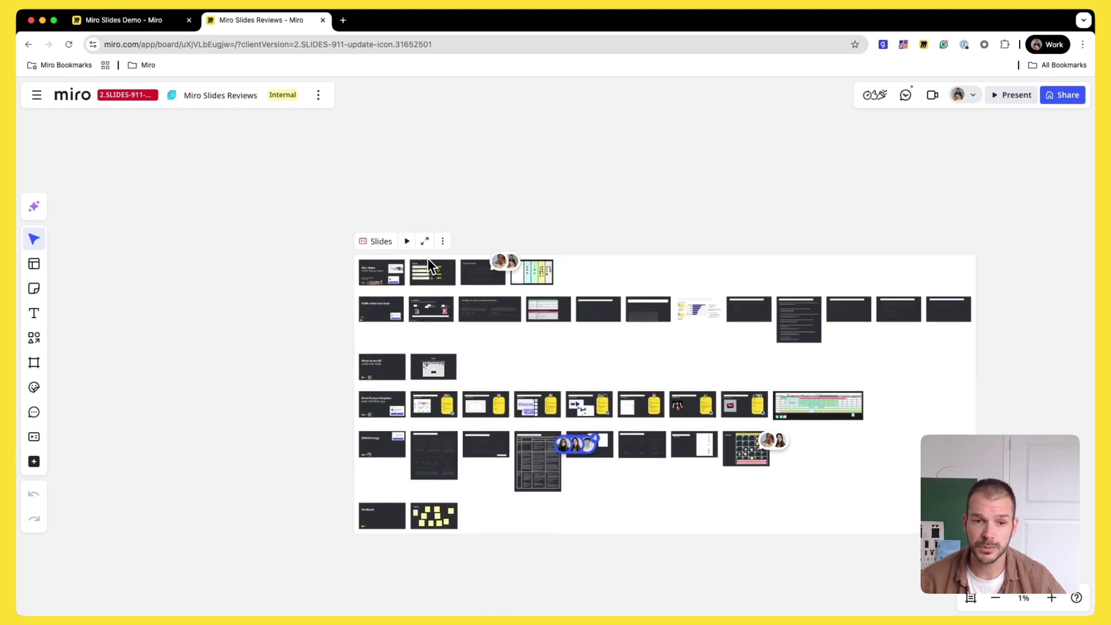
left_click(408, 241)
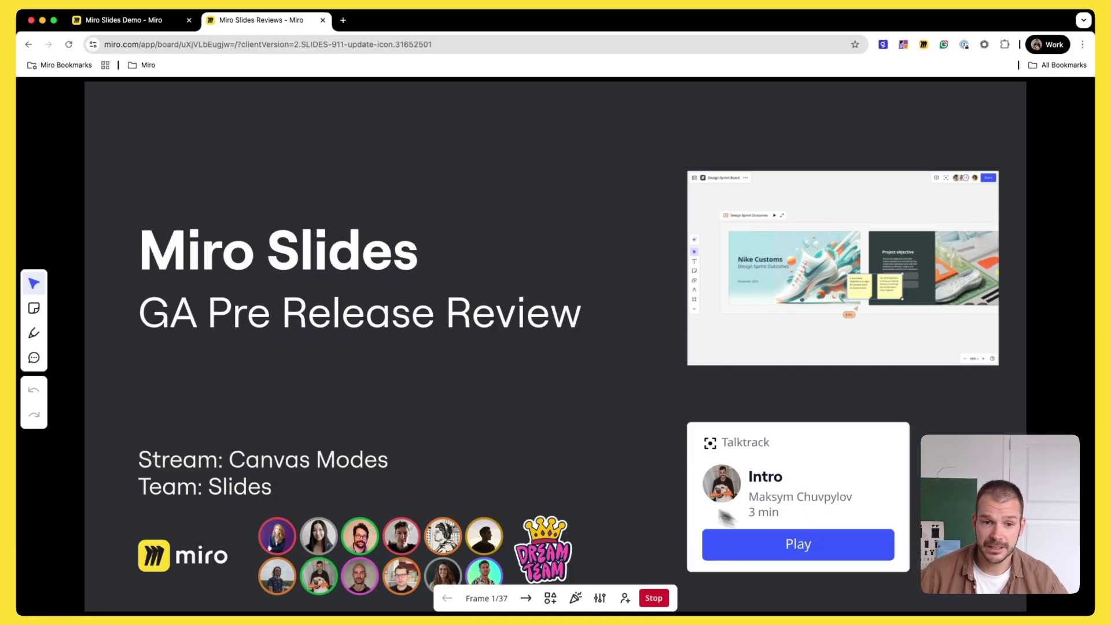
key("Right")
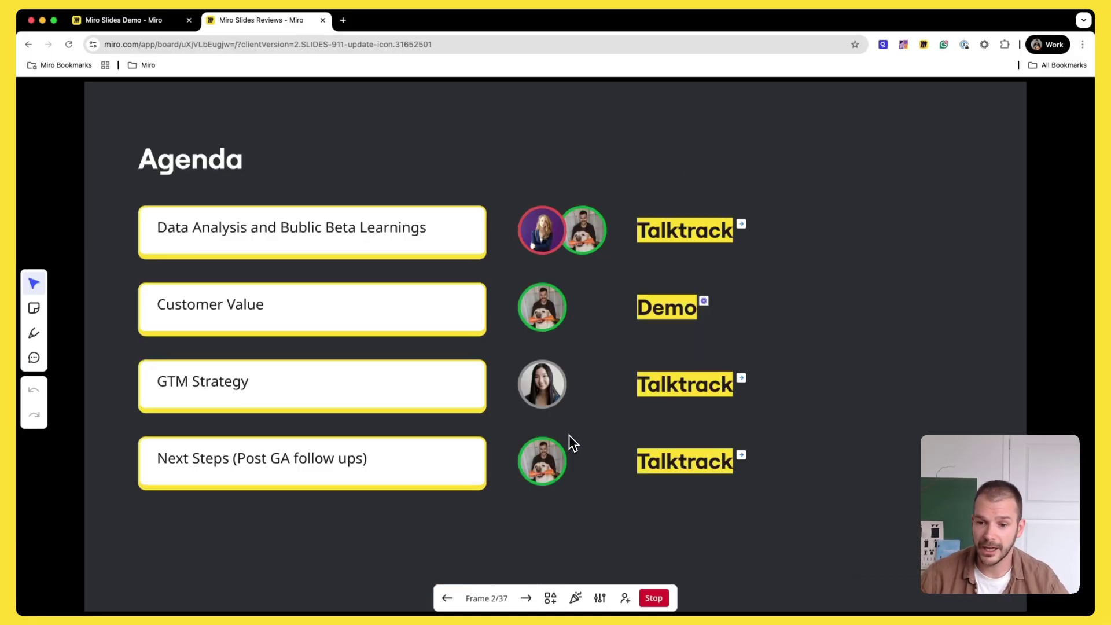
key("Right")
End the presentation and return to the board's slide grid.
key("Escape")
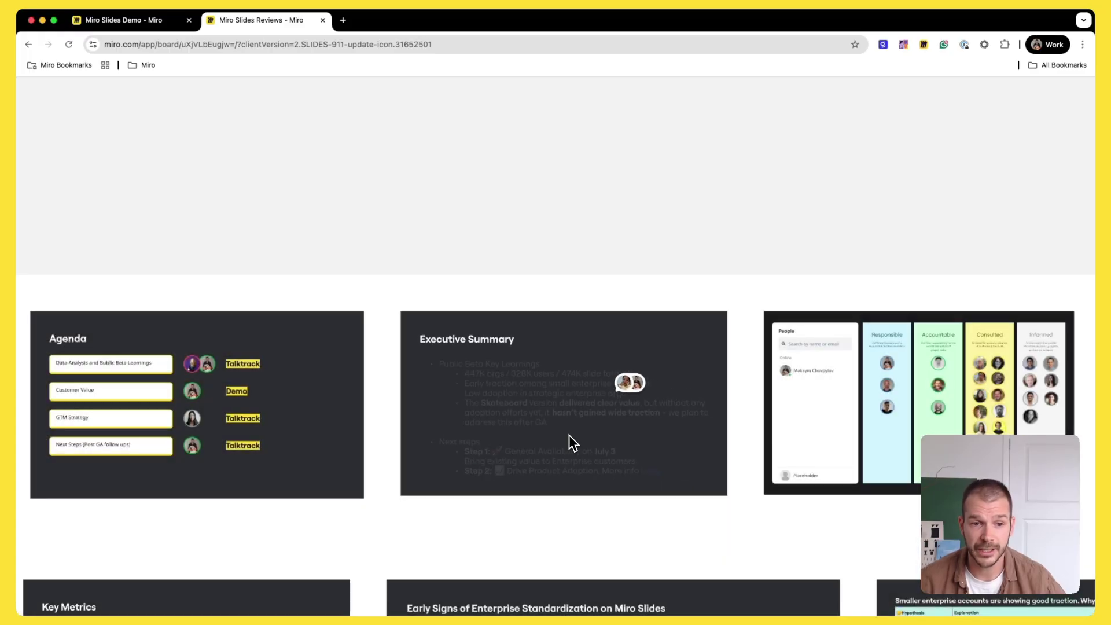
scroll(342, 318, "down", 3)
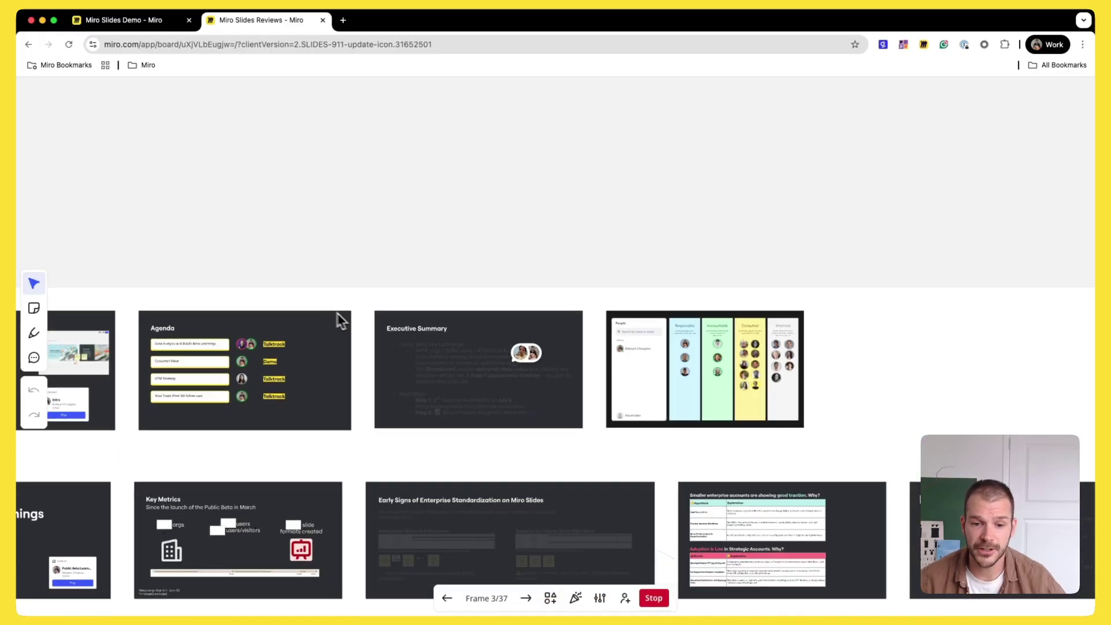
left_click(654, 598)
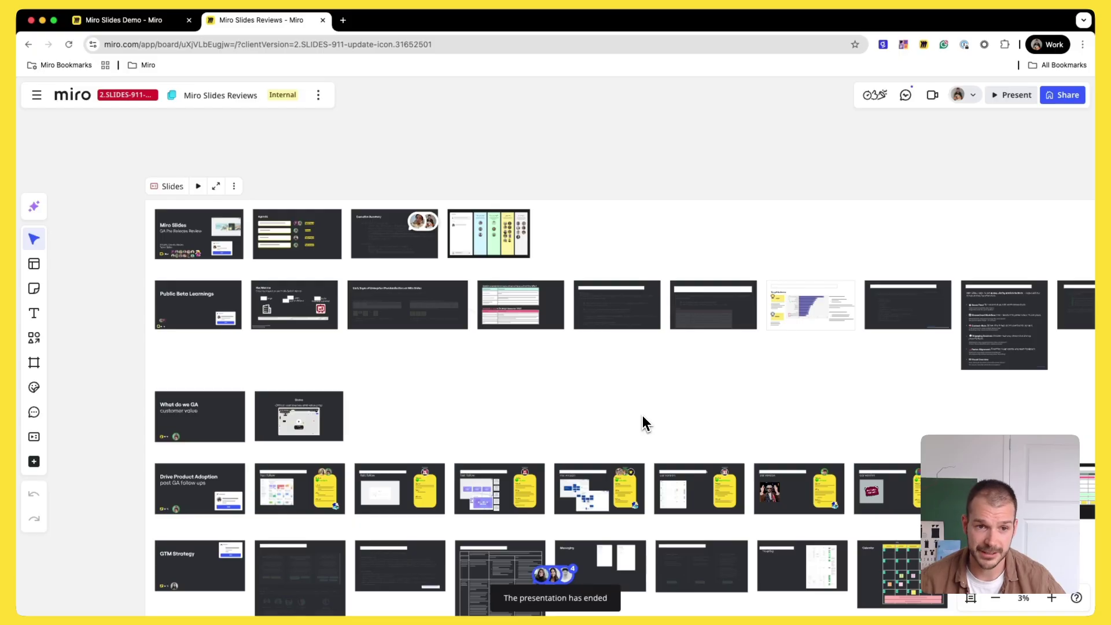
Zoom to the Calendar slide, read its comment thread, and close it.
scroll(642, 415, "down", 3)
scroll(642, 415, "down", 2)
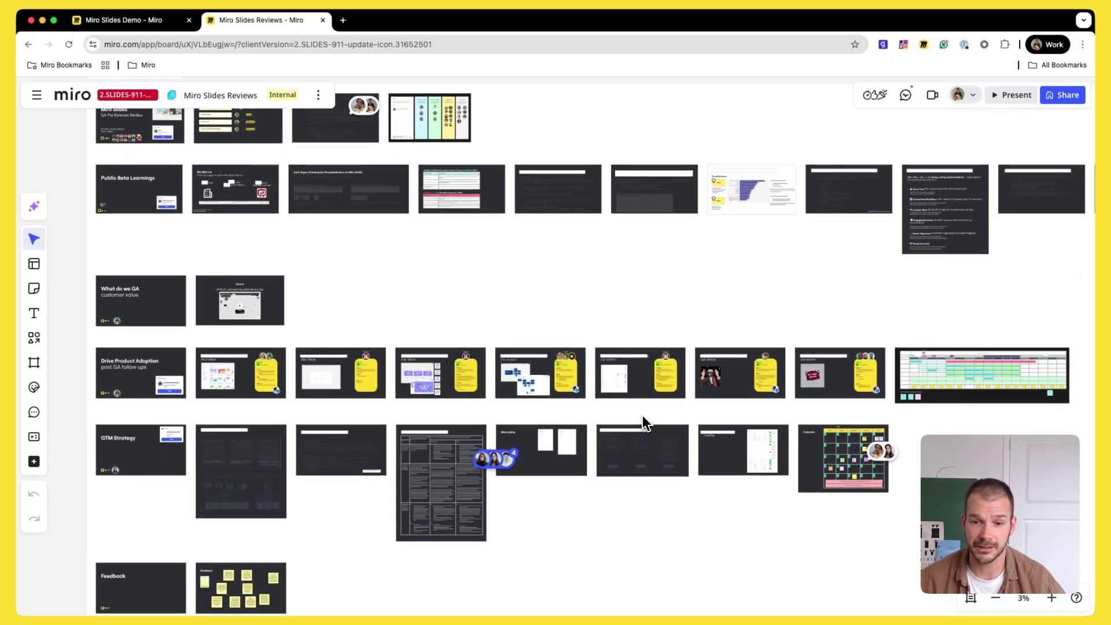
scroll(644, 415, "right", 2)
scroll(706, 420, "up", 3)
scroll(707, 421, "down", 1)
scroll(707, 420, "left", 1)
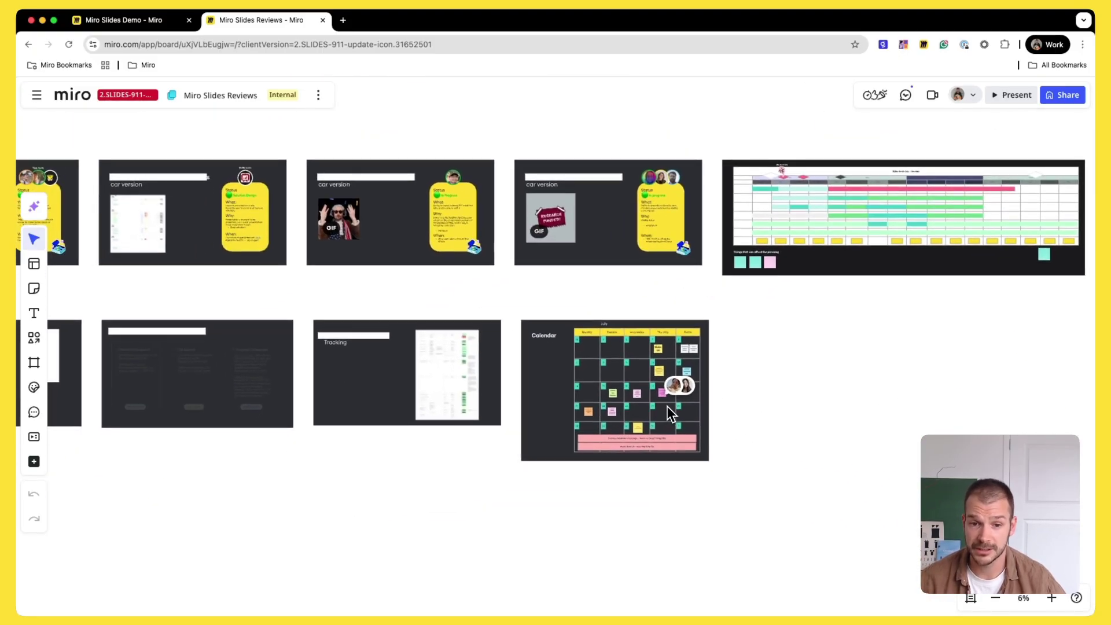
scroll(681, 391, "up", 3)
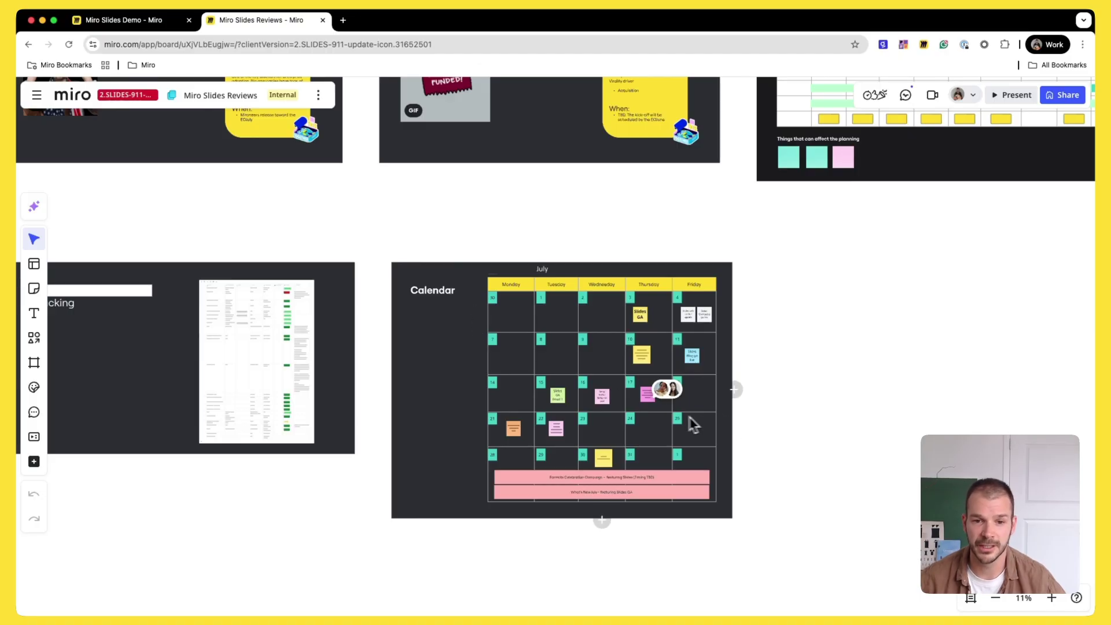
left_click(672, 392)
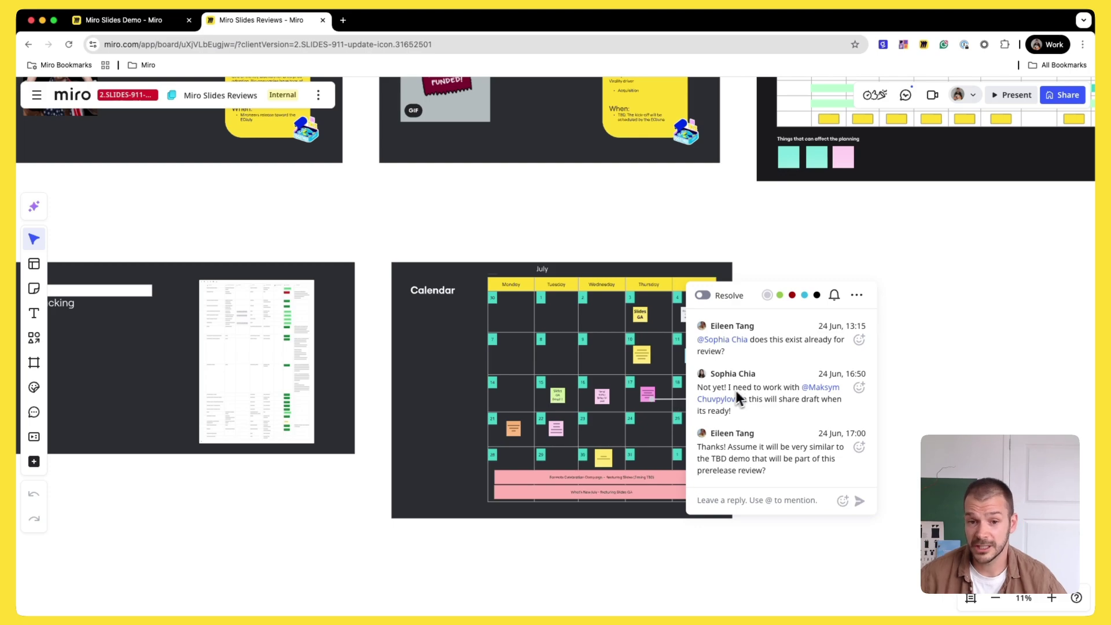
left_click(861, 259)
Zoom back out to see the deck's six sections, Public Beta Learnings through Feedback.
scroll(663, 349, "down", 6)
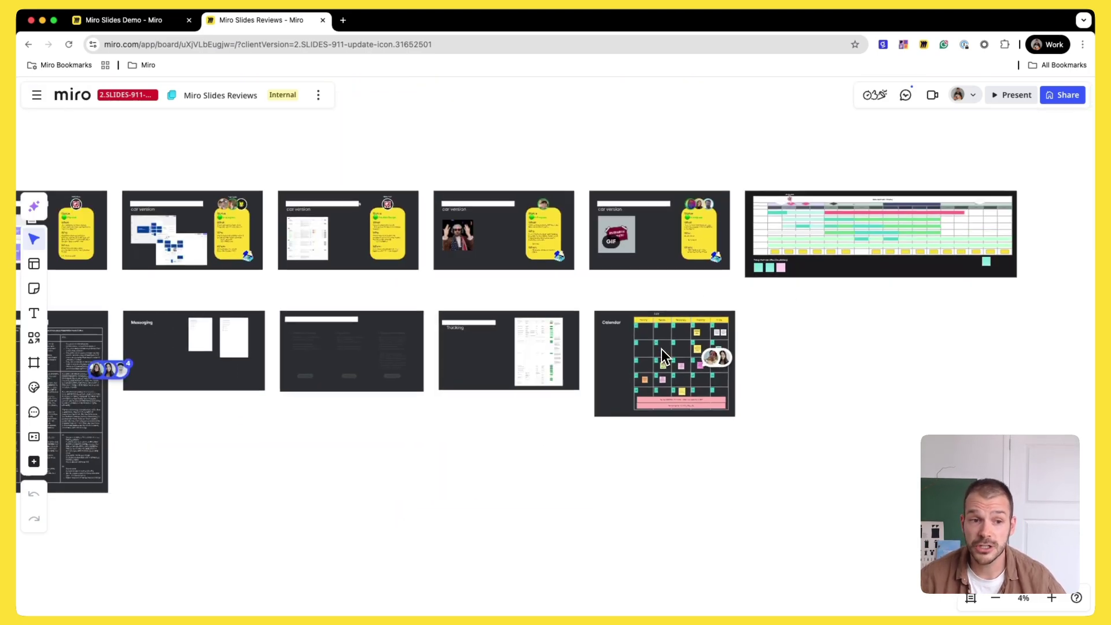
scroll(661, 349, "left", 5)
scroll(363, 360, "up", 3)
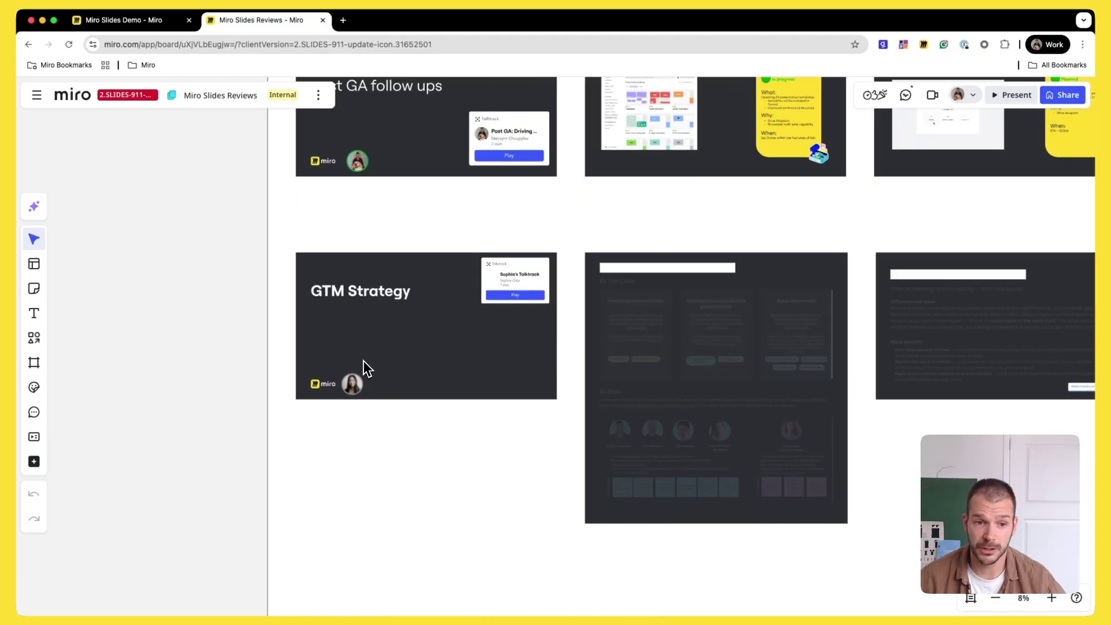
scroll(610, 419, "down", 3)
scroll(610, 419, "right", 5)
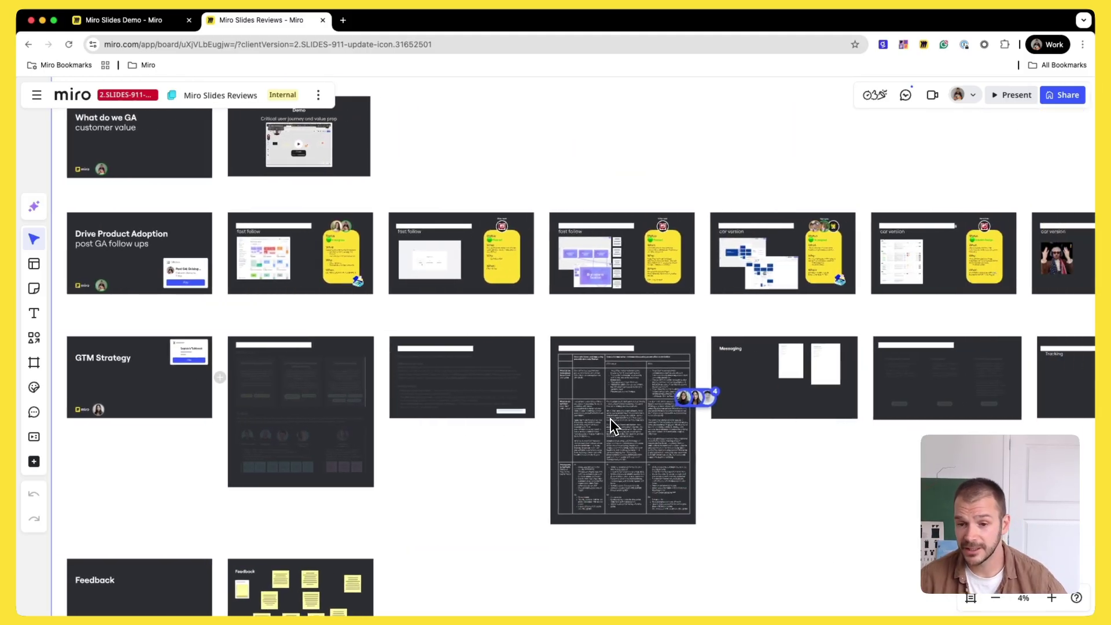
scroll(612, 420, "right", 6)
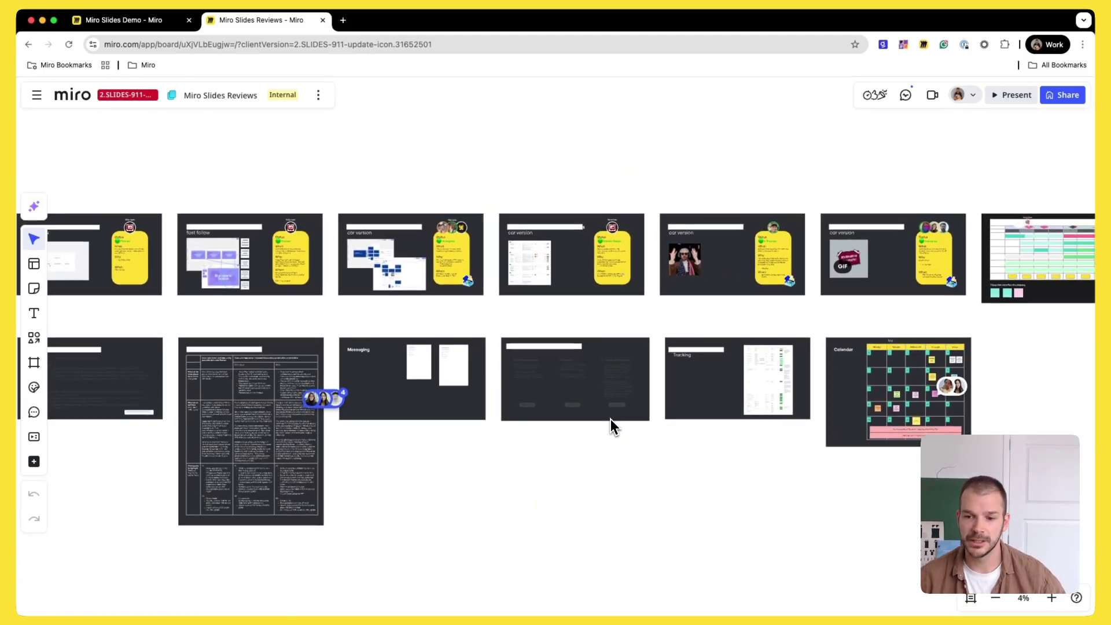
scroll(610, 419, "down", 4)
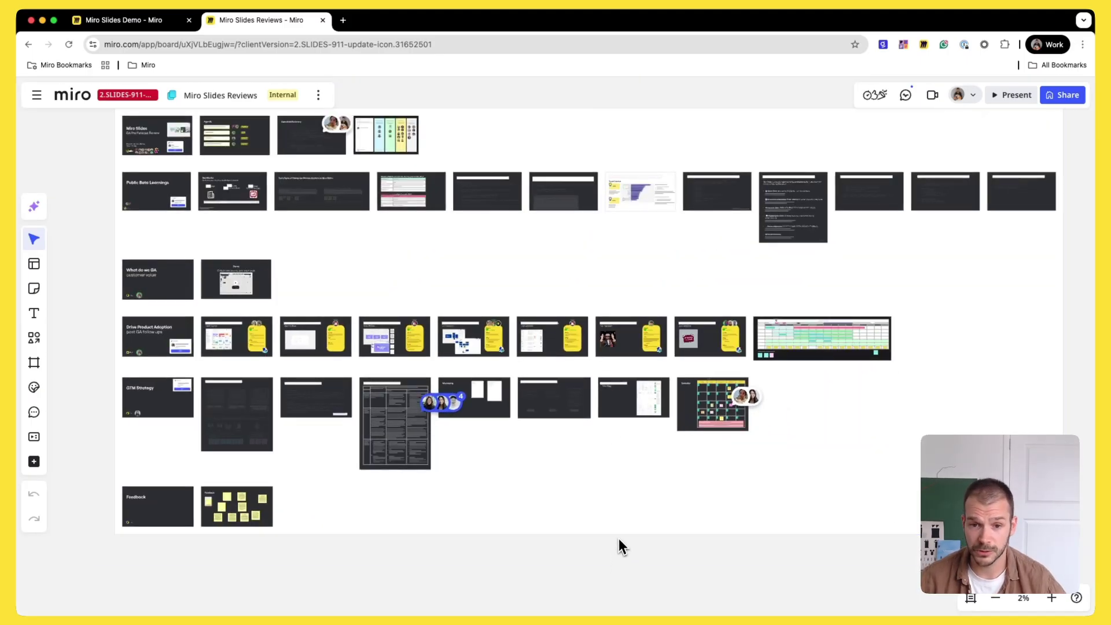
scroll(620, 541, "down", 2)
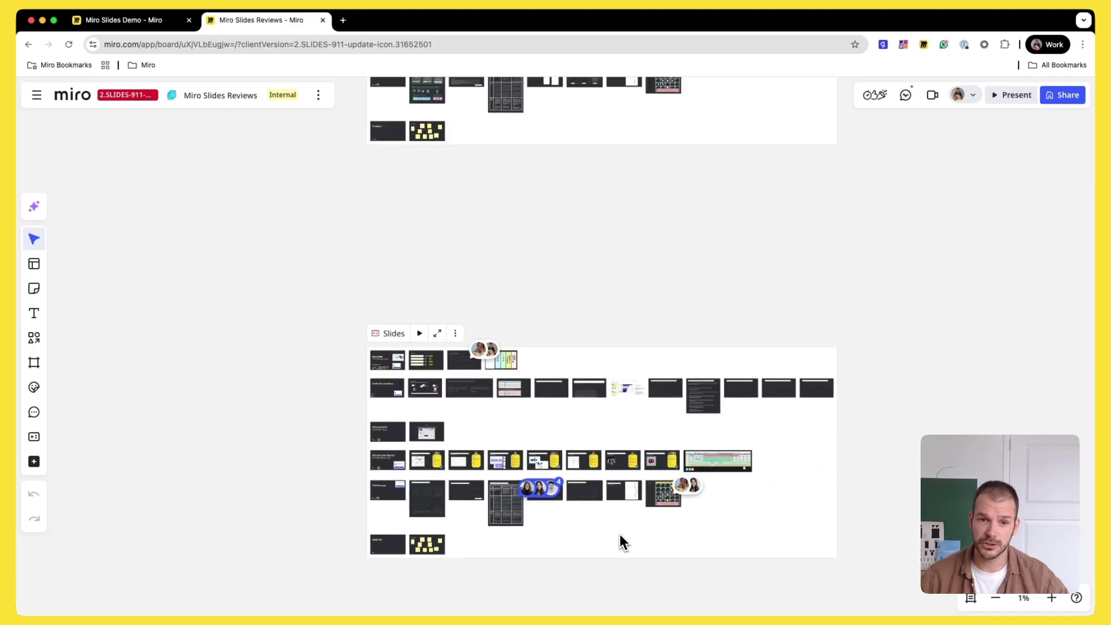
scroll(620, 533, "down", 2)
scroll(620, 534, "left", 1)
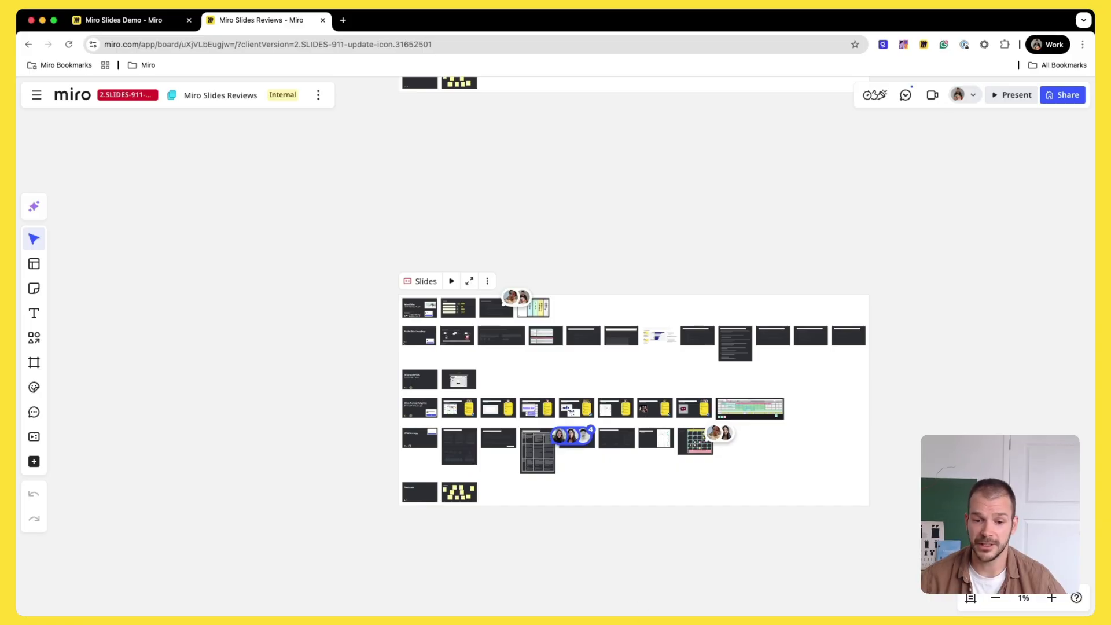
Switch to the Miro Slides Demo board and drag Leadership Workshop.pdf onto the canvas.
key("ctrl+shift+Tab")
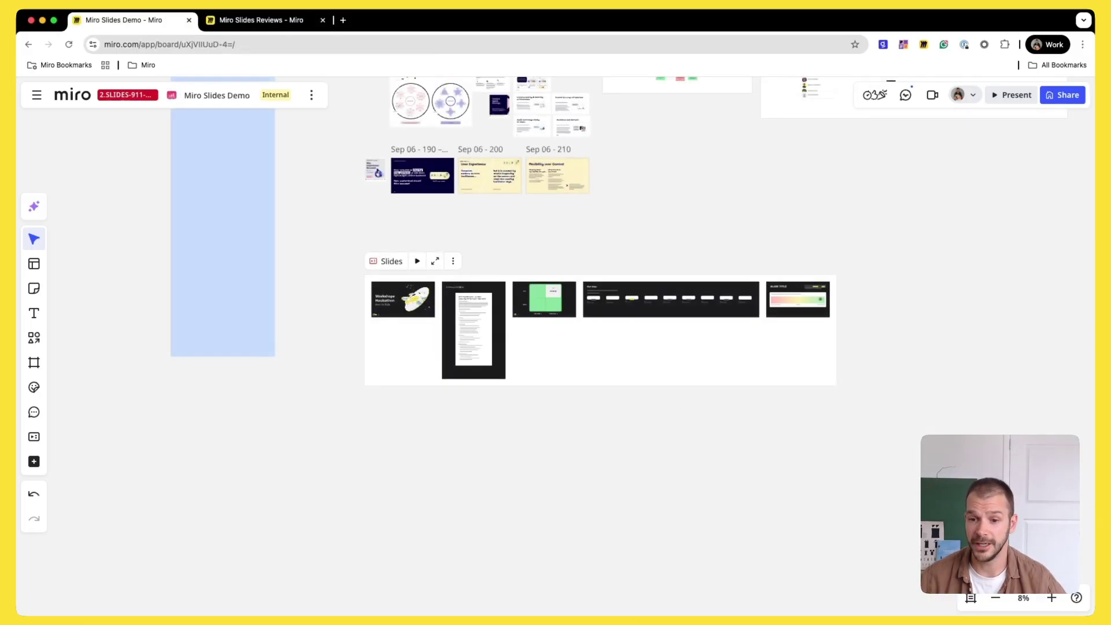
scroll(604, 518, "down", 3)
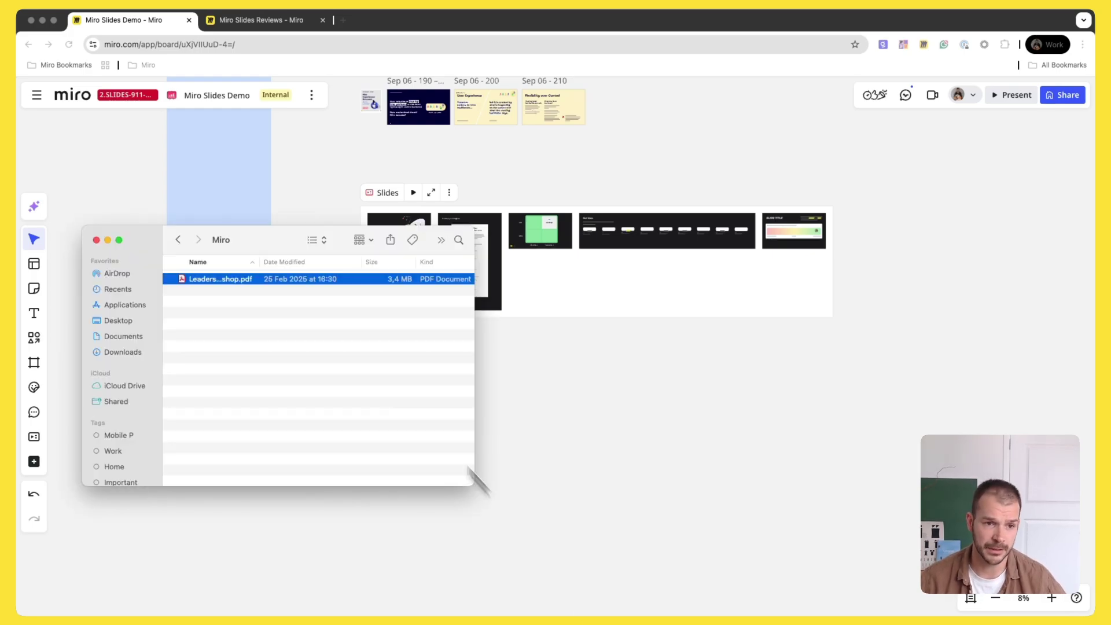
left_click_drag(249, 282, 581, 436)
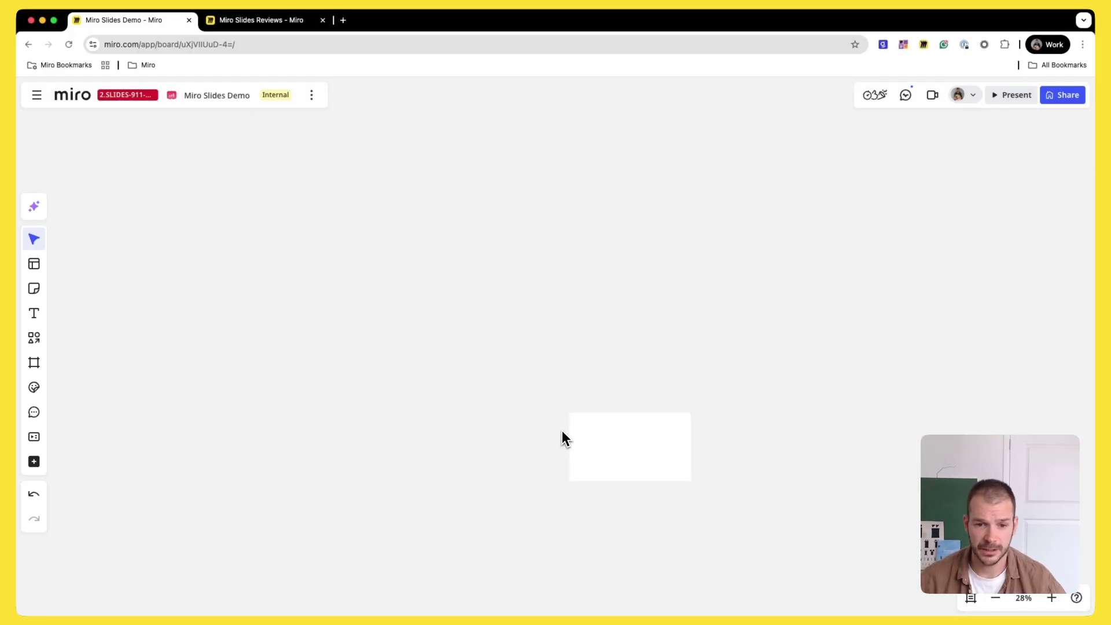
Enlarge the Leadership Workshop PDF and convert it into a slide deck.
left_click(265, 411)
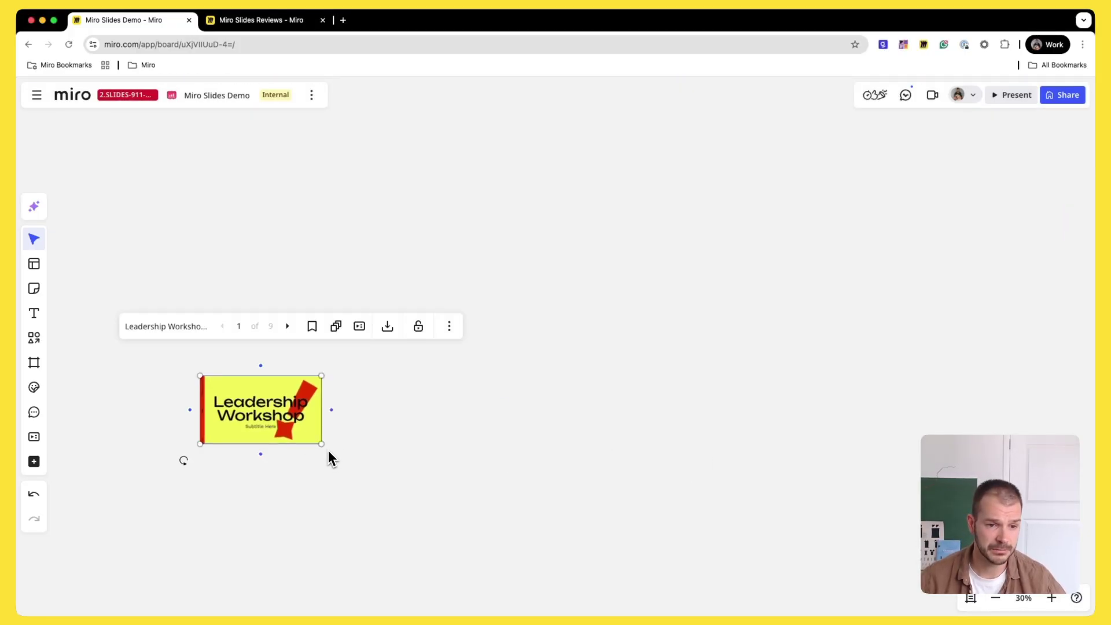
left_click_drag(324, 446, 614, 598)
scroll(668, 482, "down", 3)
scroll(669, 479, "down", 2)
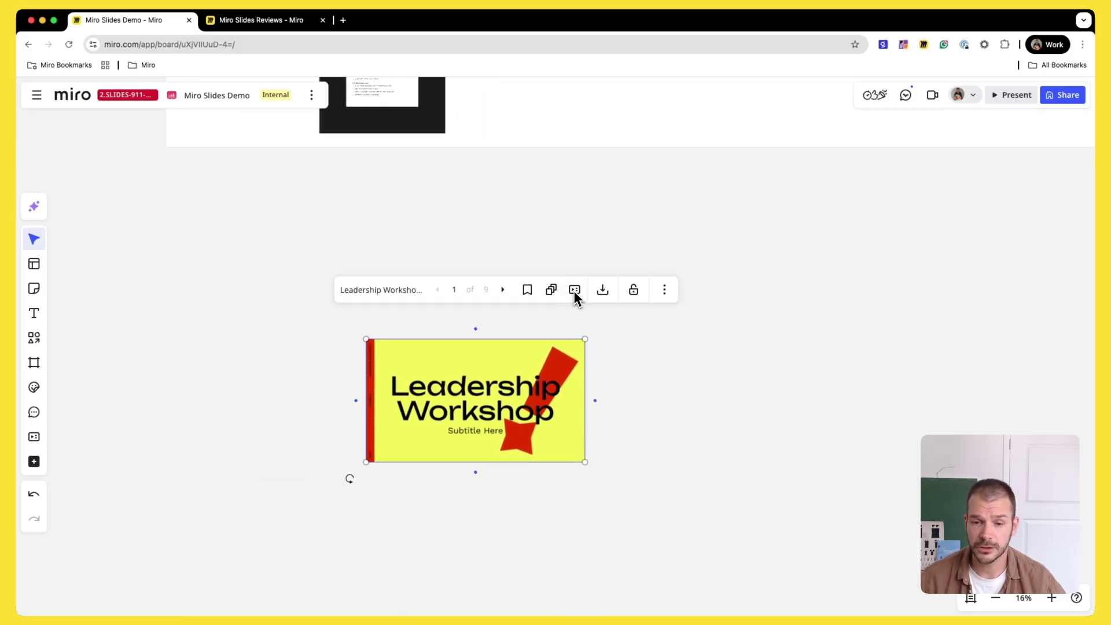
left_click(574, 291)
Move the new Leadership Workshop deck below the hackathon deck and deselect it.
scroll(679, 458, "right", 3)
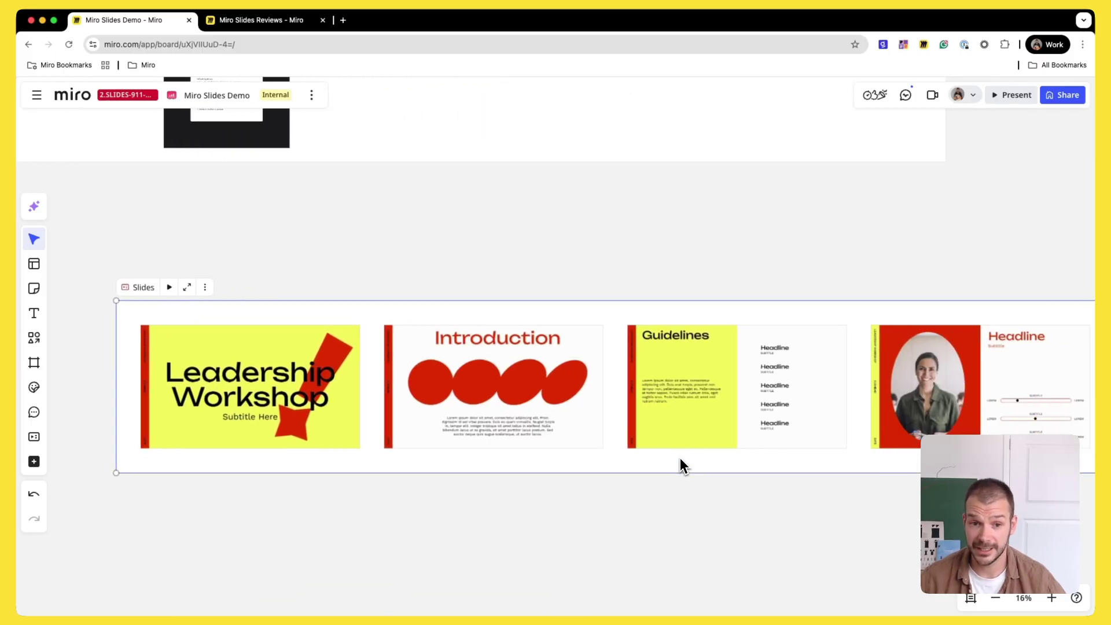
scroll(680, 457, "down", 3)
left_click_drag(496, 371, 428, 404)
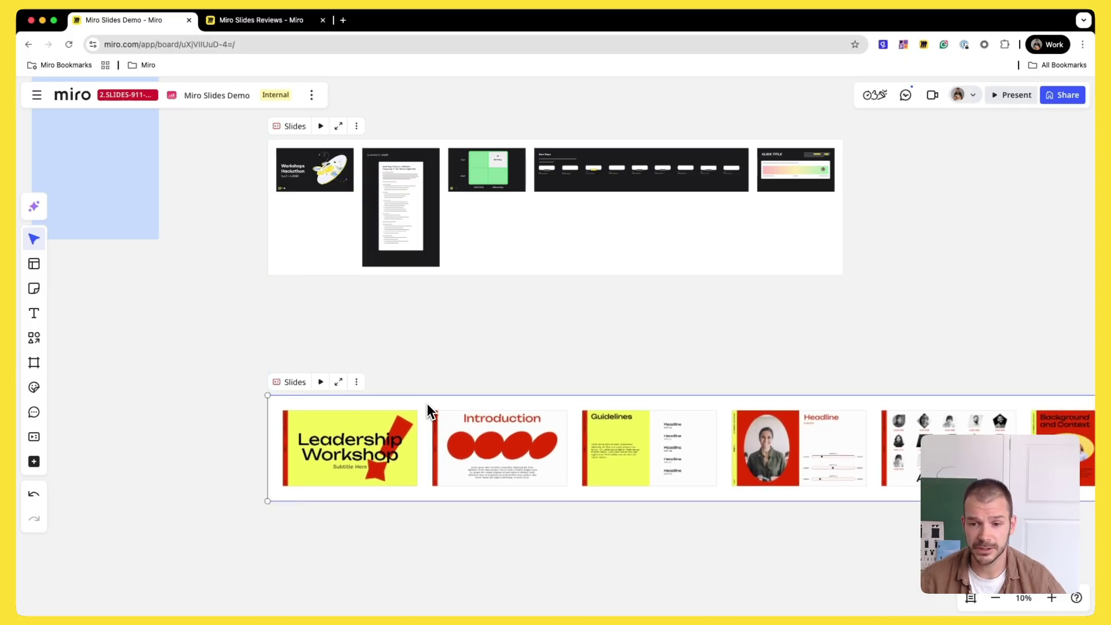
scroll(482, 505, "right", 2)
left_click(533, 550)
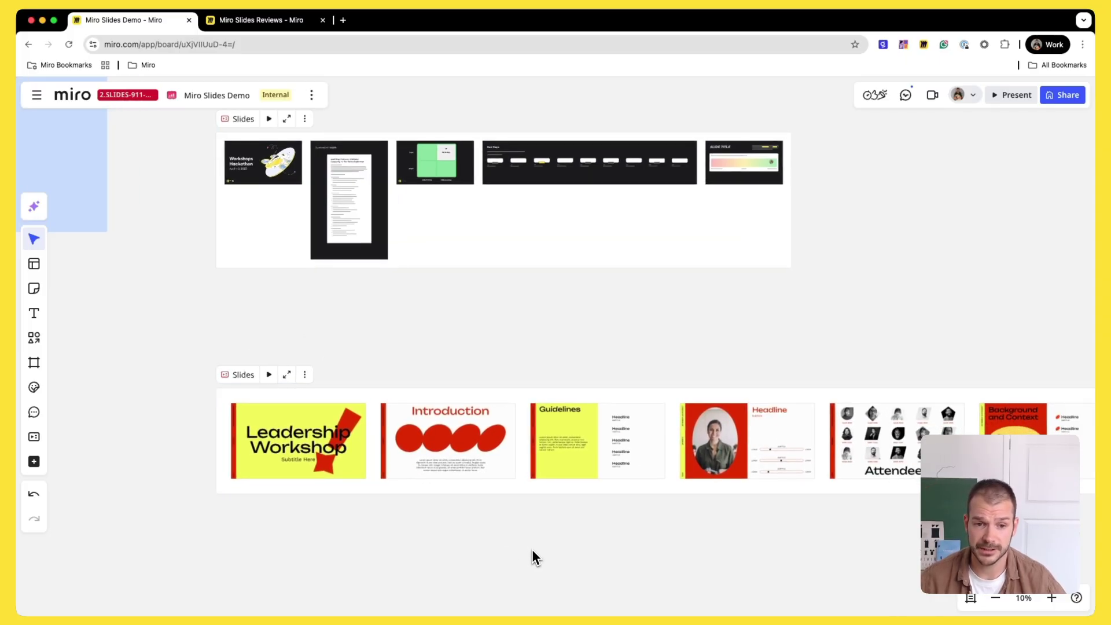
scroll(533, 550, "right", 2)
scroll(532, 550, "down", 1)
Duplicate the hackathon deck's SLIDE TITLE alignment slide.
left_click(502, 420)
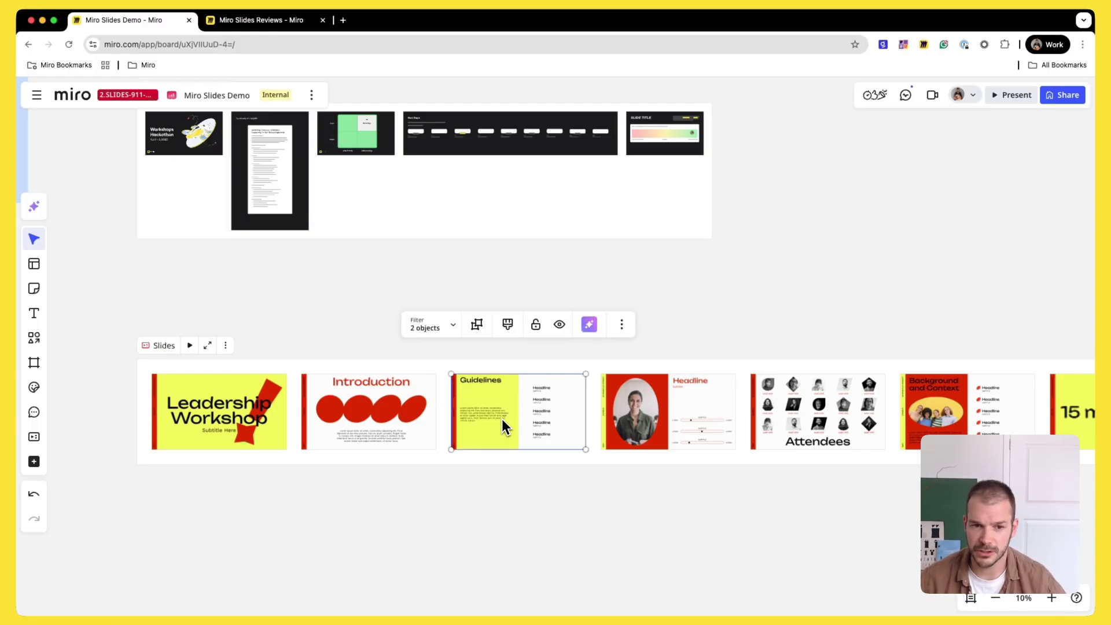
scroll(502, 419, "up", 2)
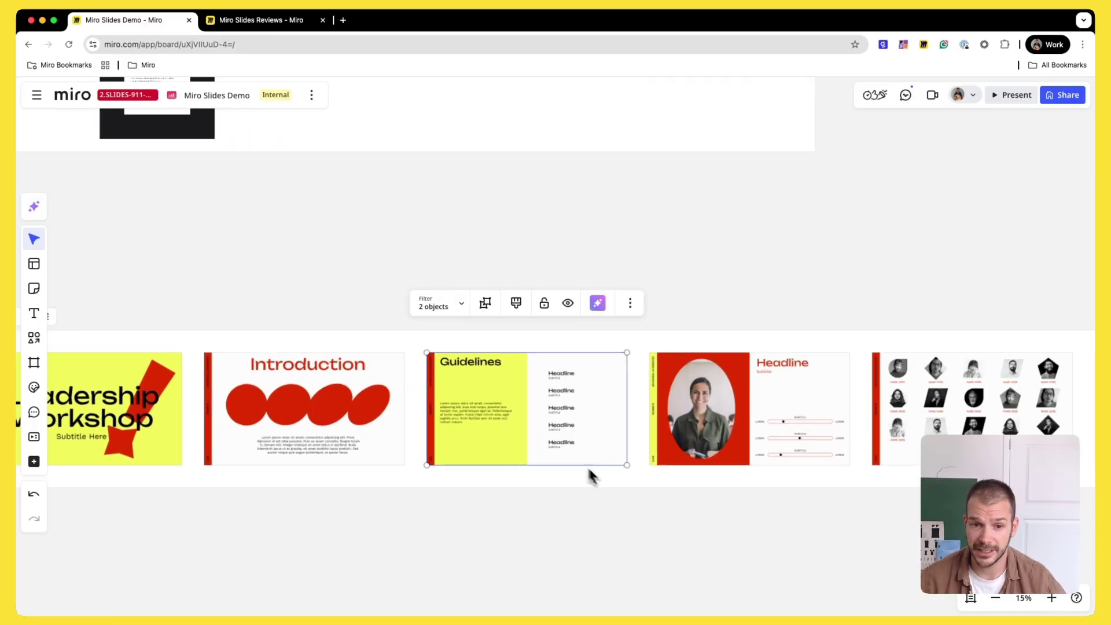
scroll(616, 485, "down", 3)
scroll(617, 488, "down", 2)
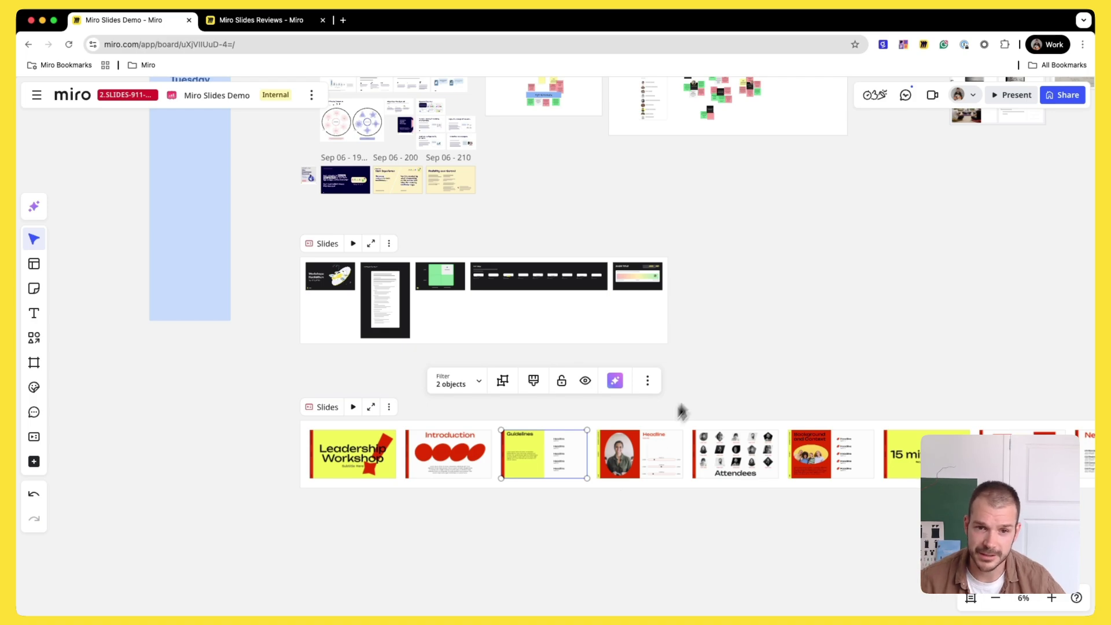
left_click(710, 368)
scroll(657, 287, "up", 3)
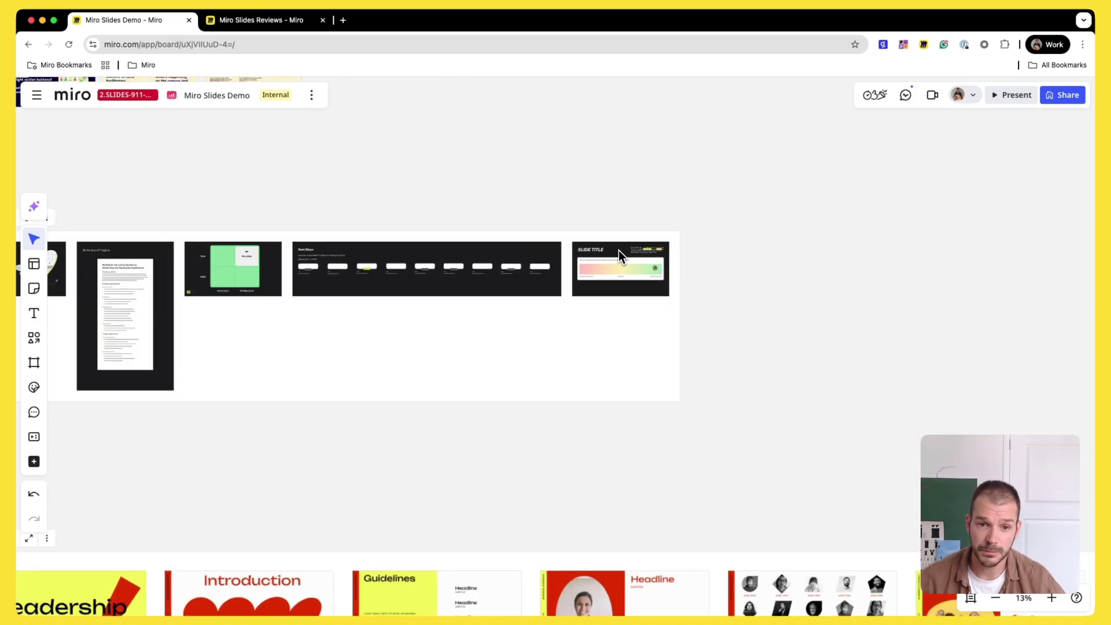
left_click(620, 253)
scroll(703, 393, "down", 3)
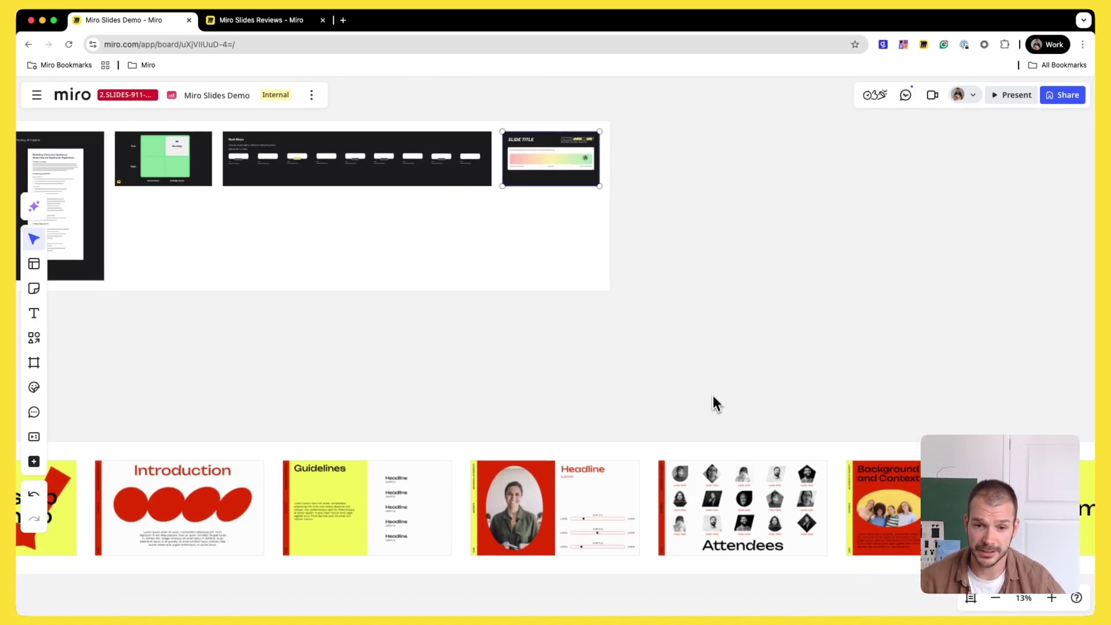
key("ctrl+d")
key("ctrl+z")
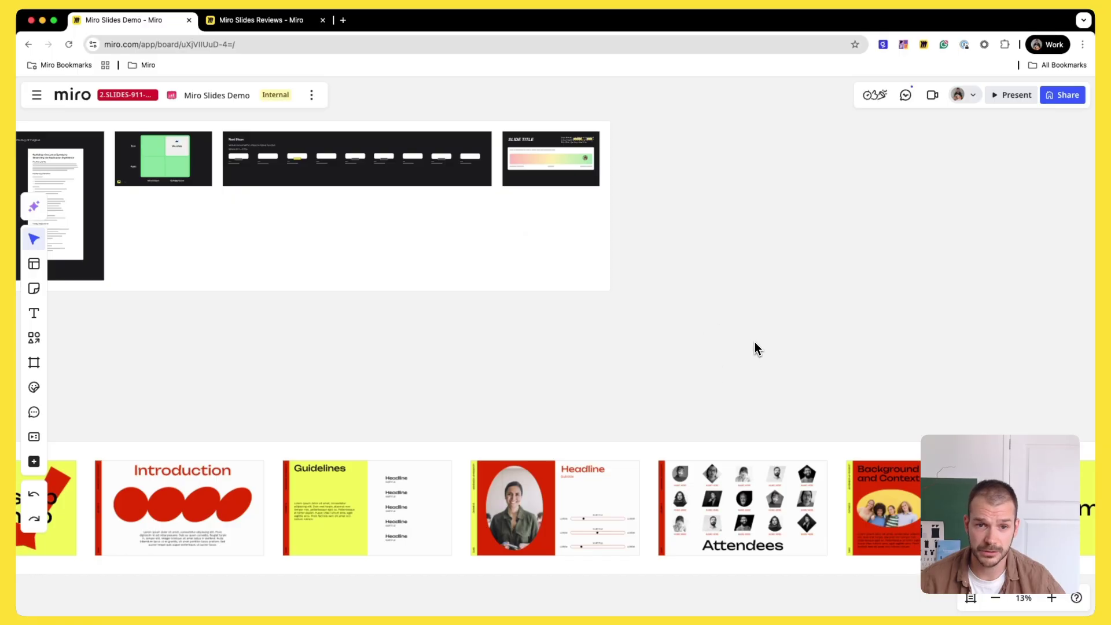
scroll(755, 343, "down", 1)
key("ctrl+shift+z")
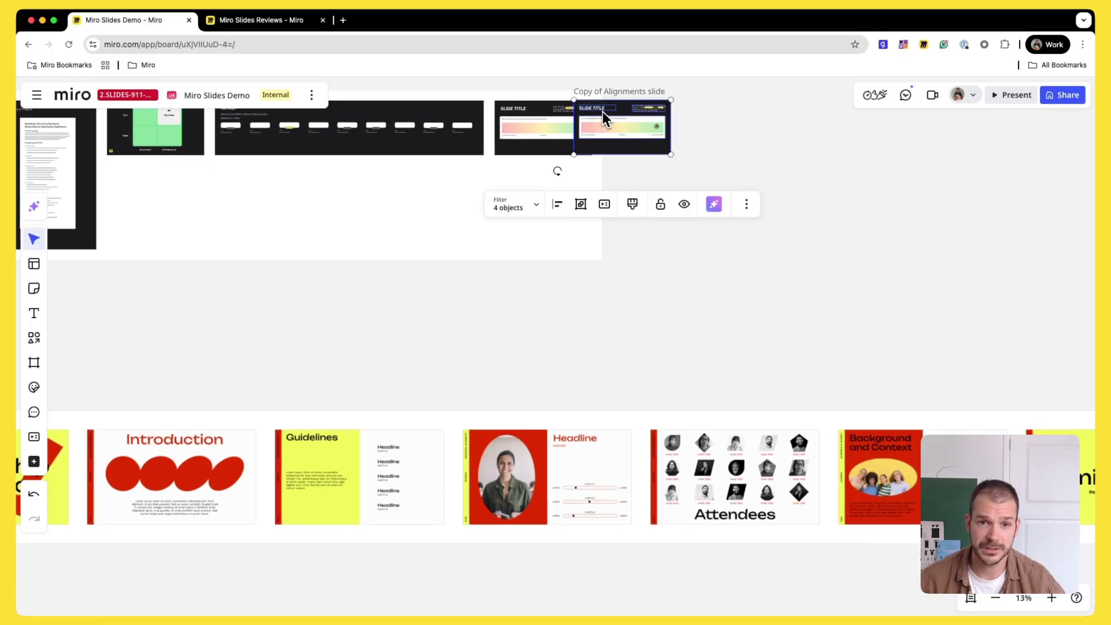
Resize the copy to 2304 × 1297 and place it after Attendees in the Leadership Workshop deck.
left_click_drag(623, 107, 707, 323)
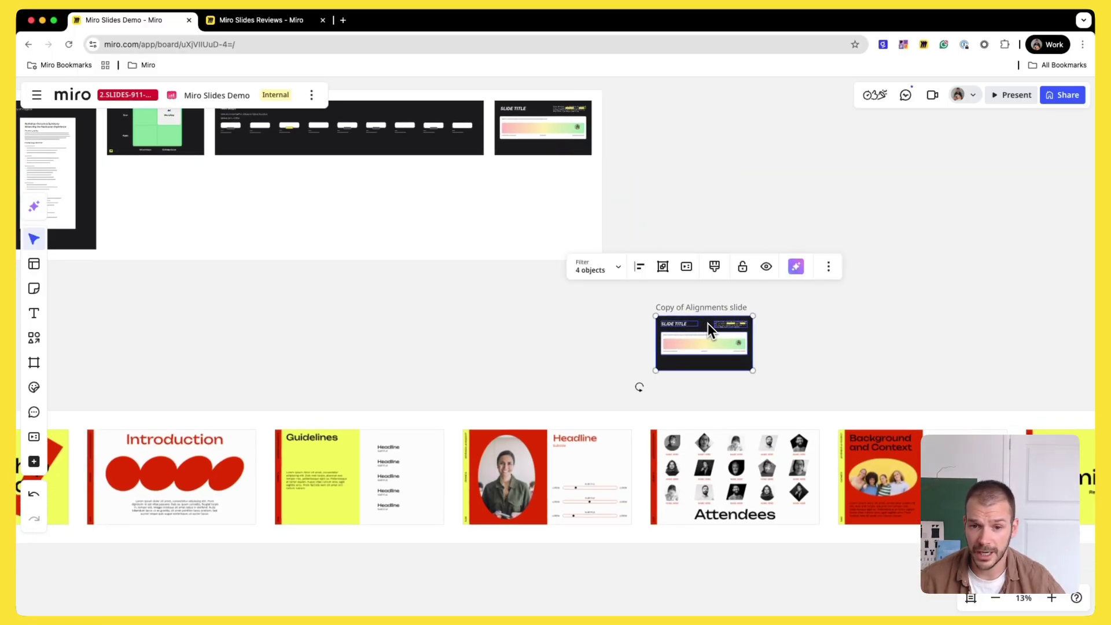
left_click_drag(754, 372, 824, 402)
left_click_drag(744, 330, 846, 475)
scroll(837, 591, "right", 5)
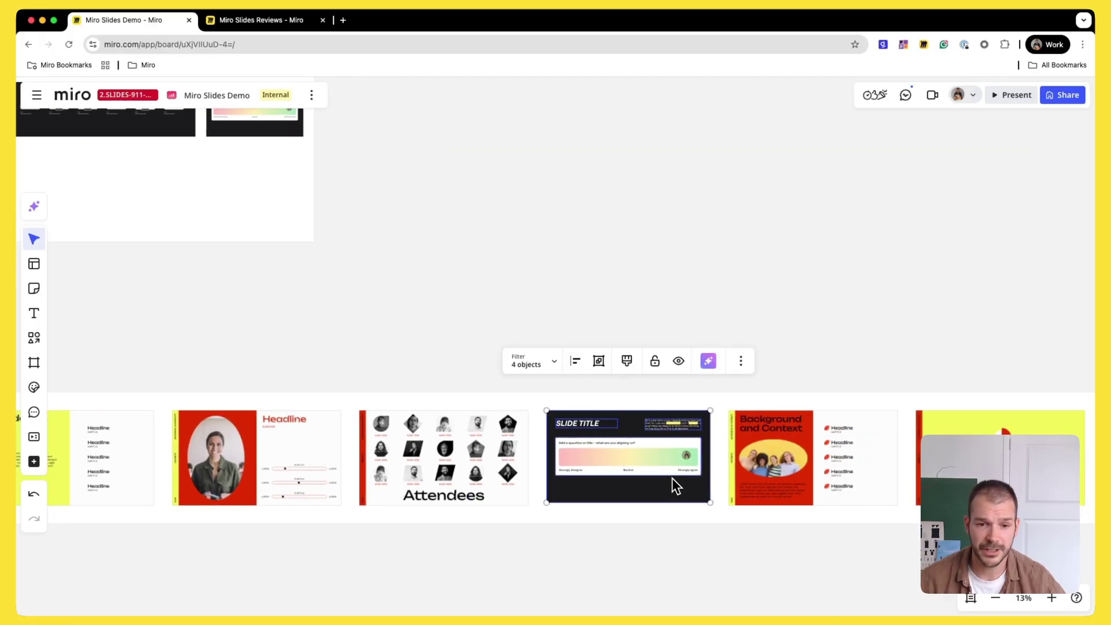
Apply the Brand style to the copied alignment slide.
left_click(627, 361)
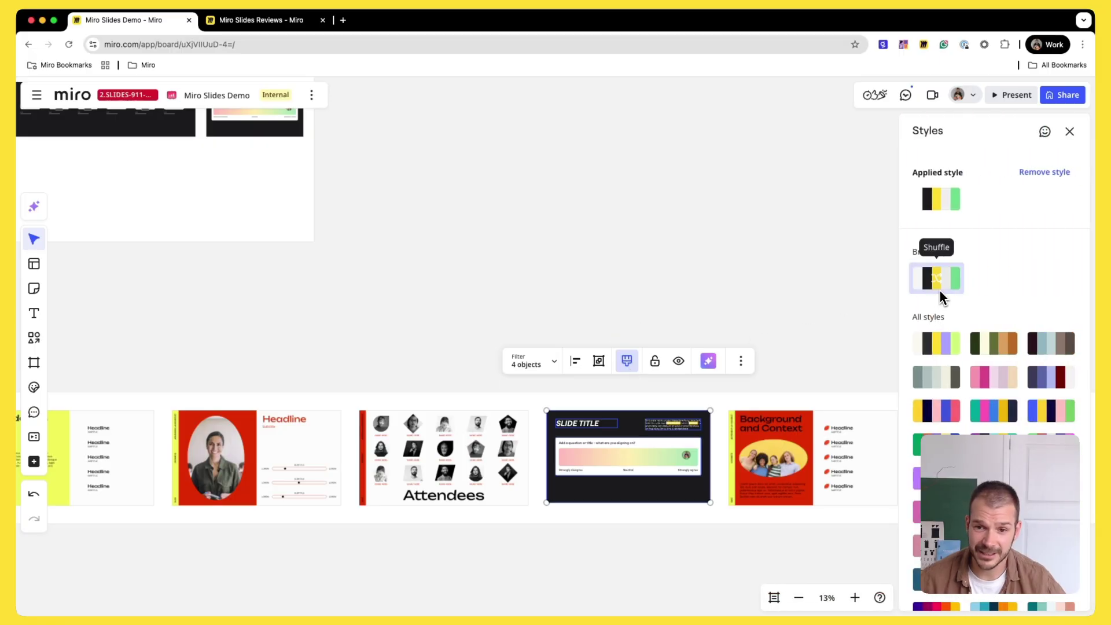
left_click(935, 279)
key("Escape")
scroll(686, 258, "down", 5)
scroll(375, 285, "left", 2)
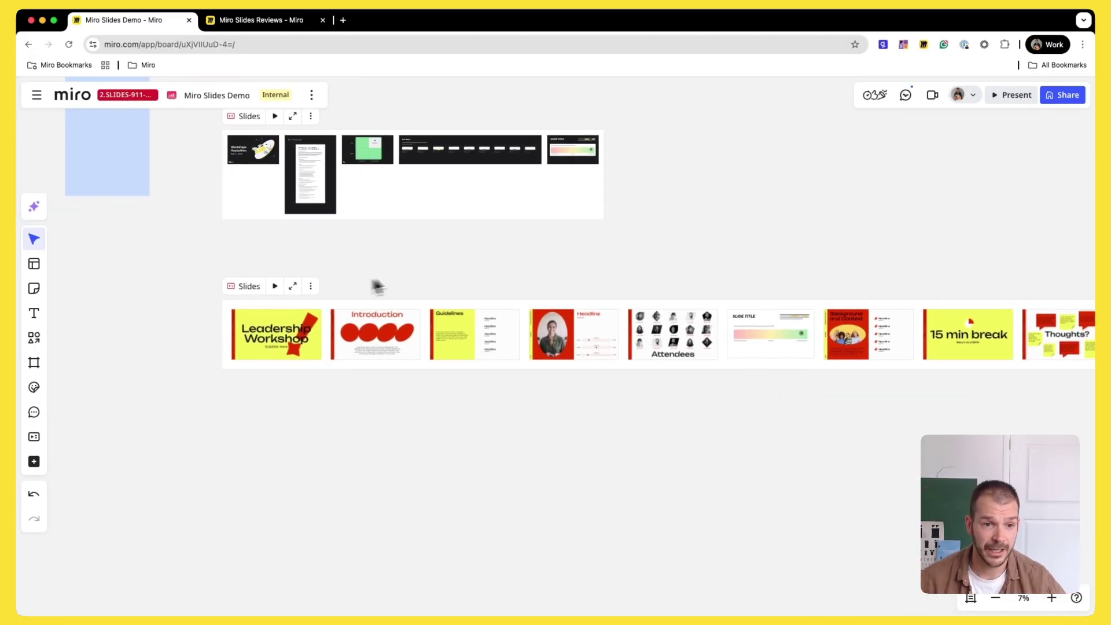
Present the Leadership Workshop deck to the alignment slide (frame 6/10) and move your avatar to Strongly agree.
left_click(282, 284)
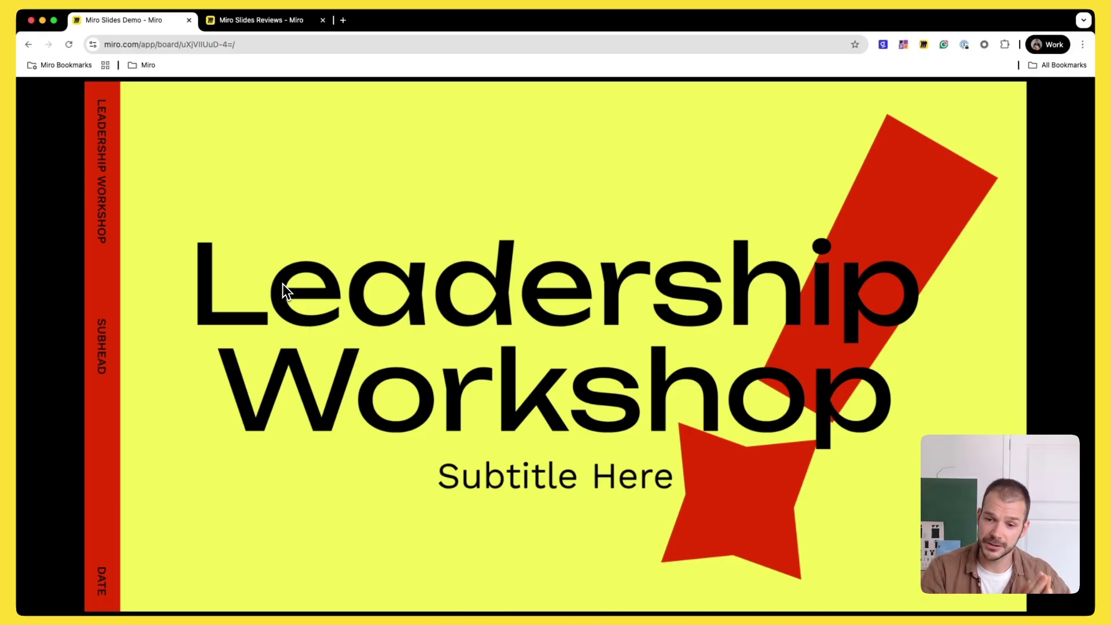
key("Right")
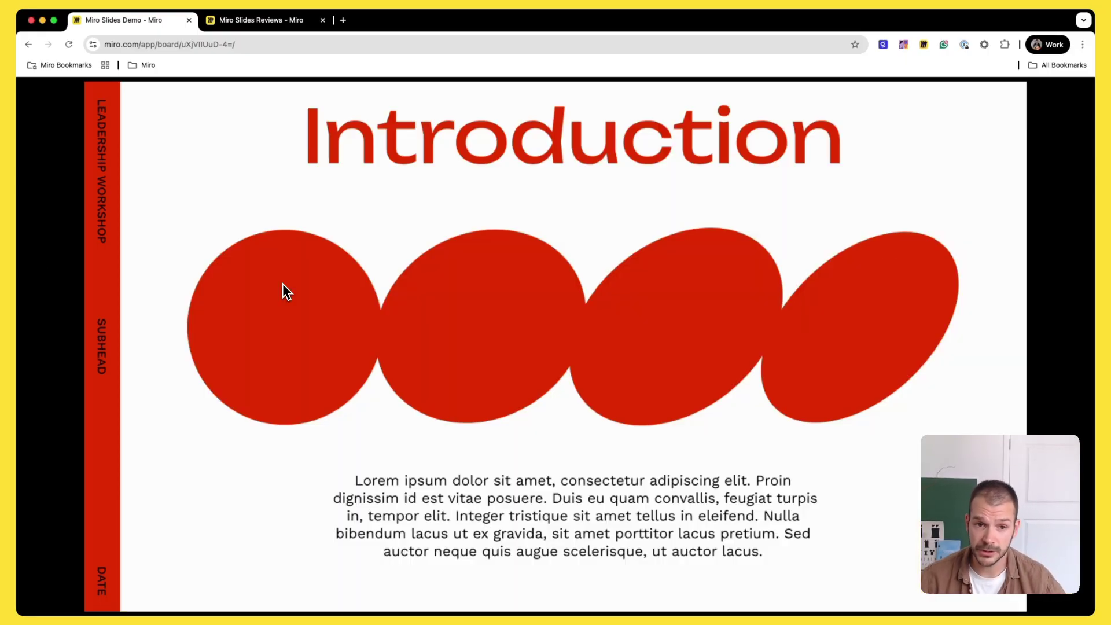
key("Right")
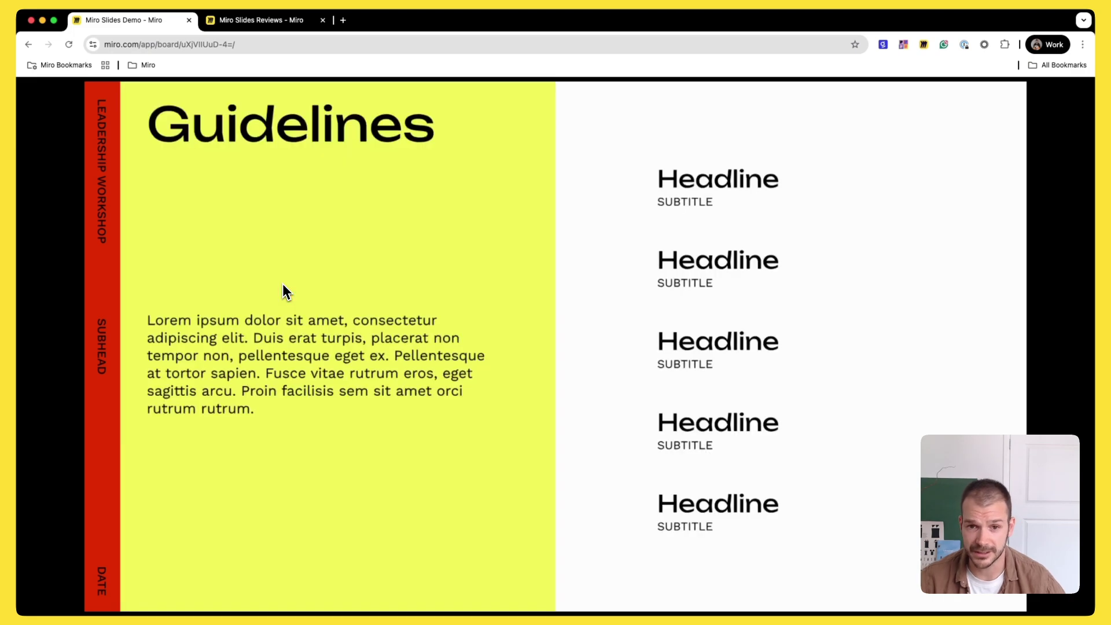
key("Right")
key("Right")
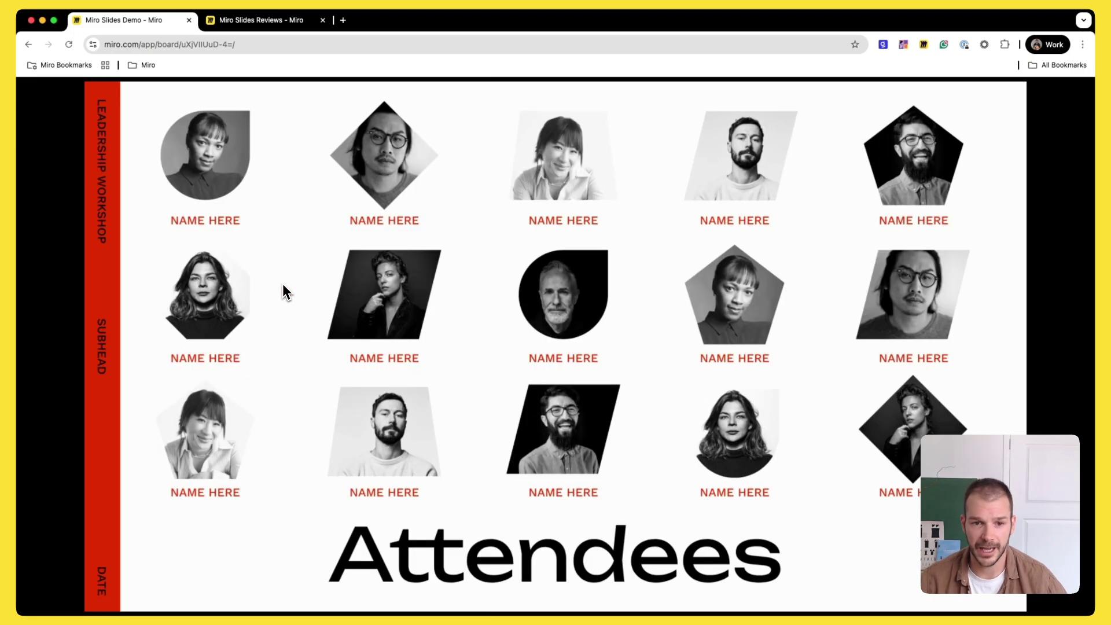
key("Right")
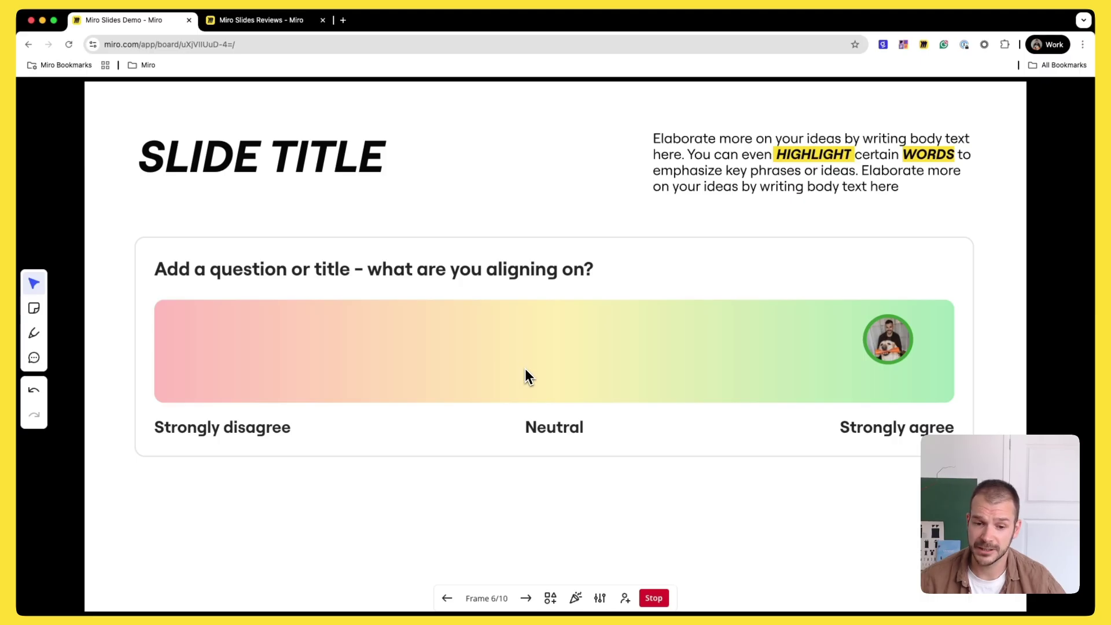
left_click(844, 390)
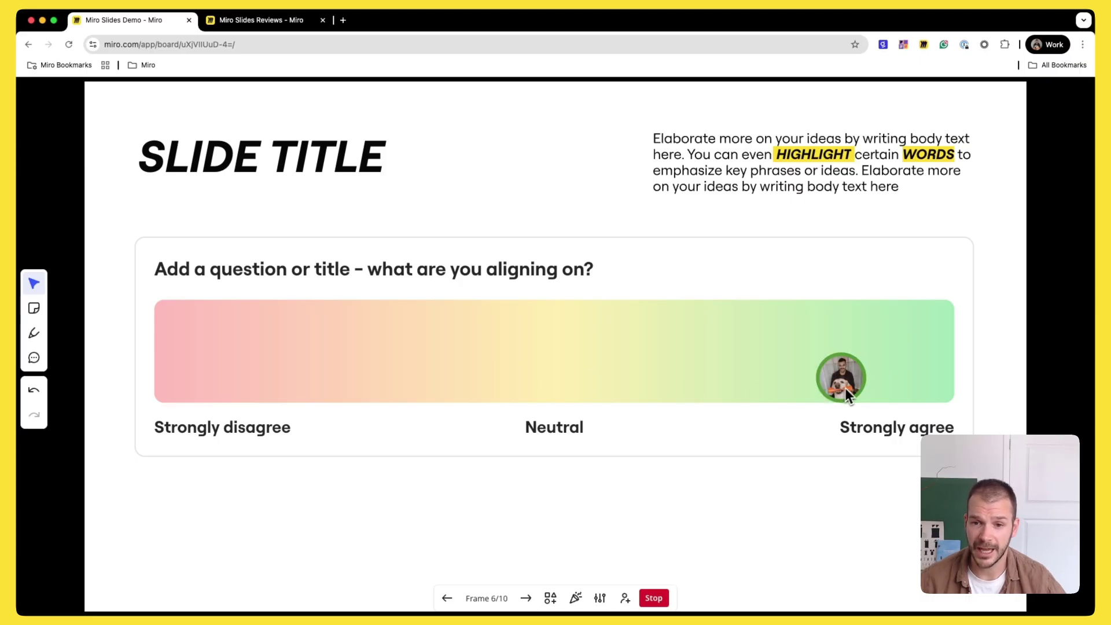
left_click(926, 344)
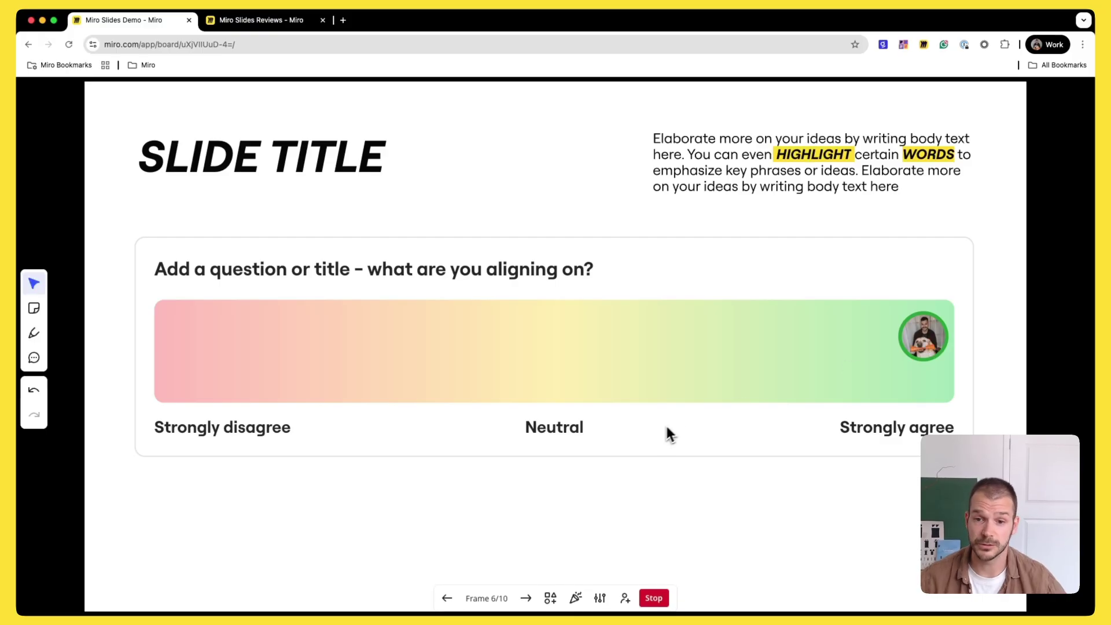
Stop presenting the Leadership Workshop deck, leaving the avatar at Strongly agree.
left_click(655, 598)
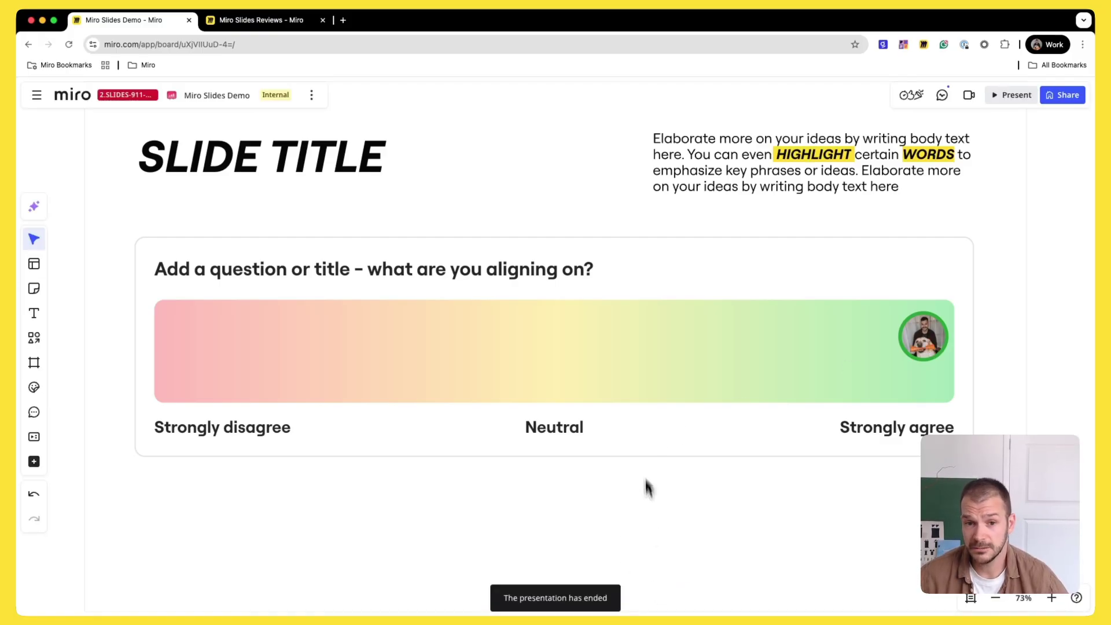